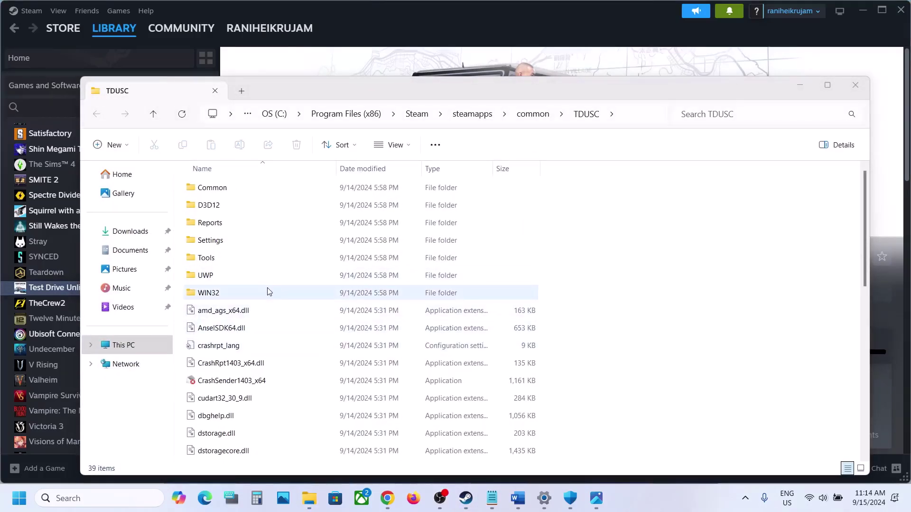
# Step: Move the DUMMY file from the game's WIN32\Save folder to the desktop
pyautogui.doubleClick(229, 294)
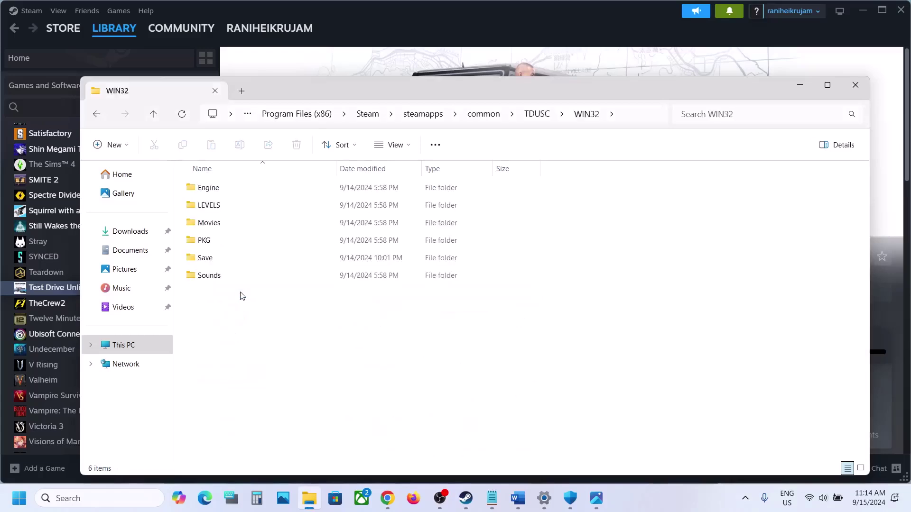
pyautogui.doubleClick(227, 256)
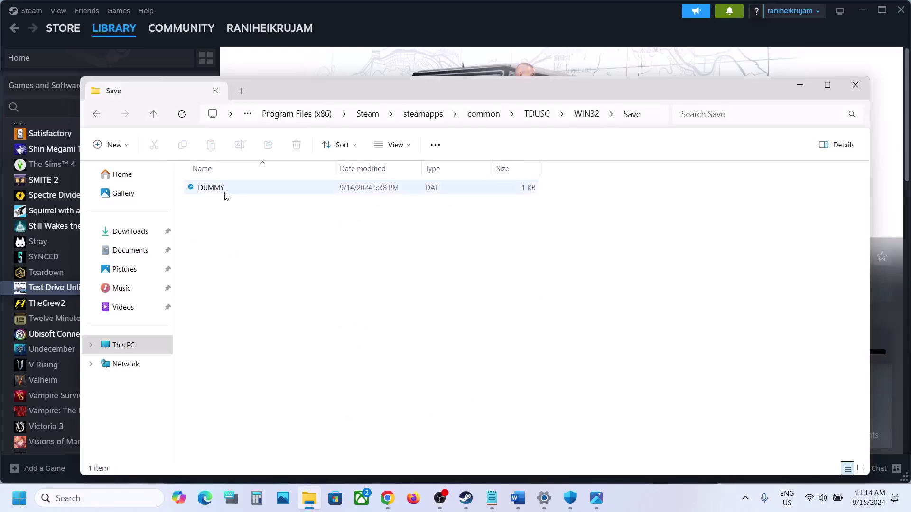
pyautogui.click(224, 194)
pyautogui.rightClick(242, 194)
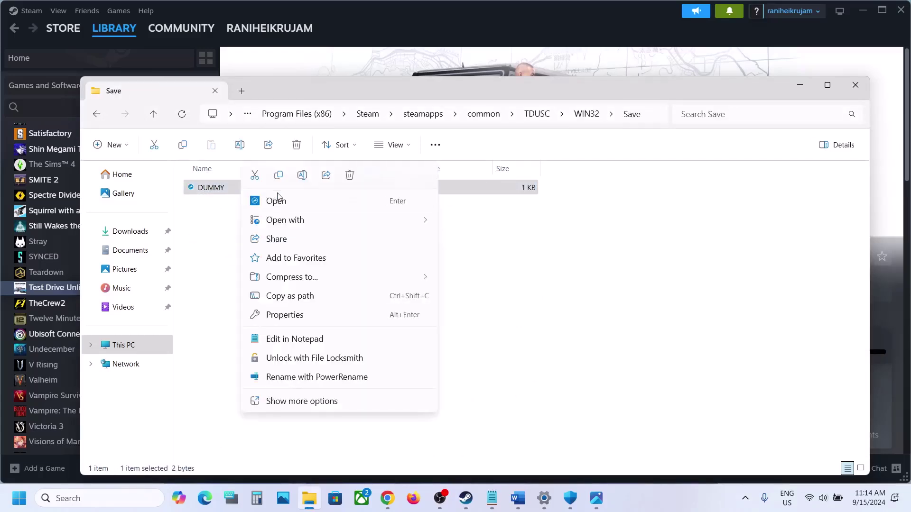
pyautogui.click(255, 175)
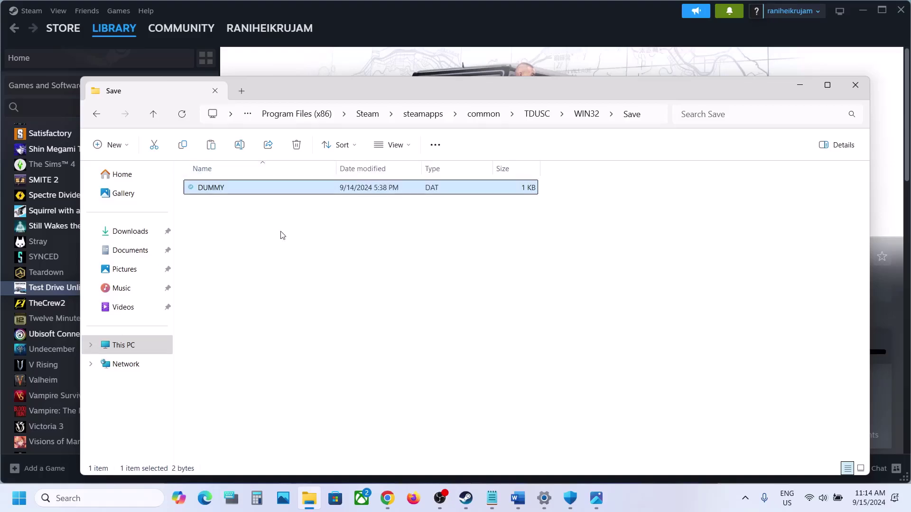
pyautogui.press('super+d')
pyautogui.hotkey('ctrl', 'v')
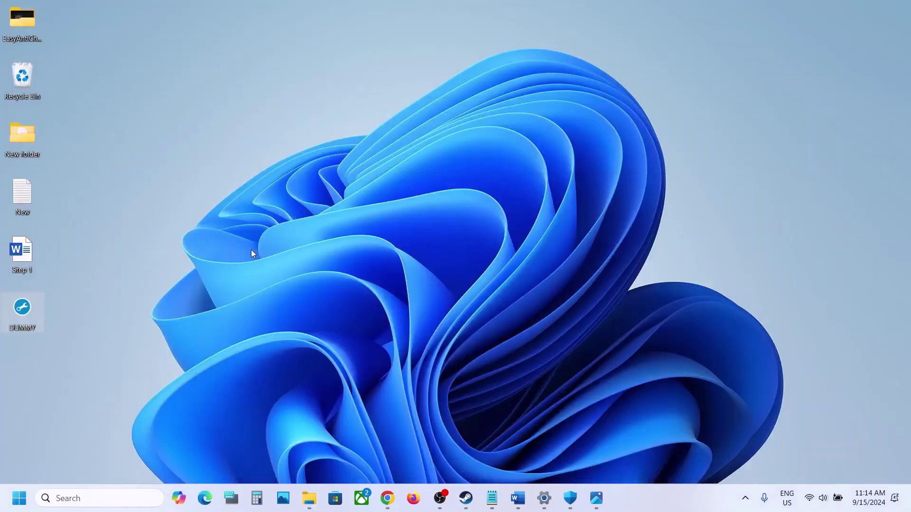
# Step: Run the IntegrityChecker application from TDUSC\Tools\IntegrityChecker as administrator and dismiss its result message
pyautogui.click(315, 501)
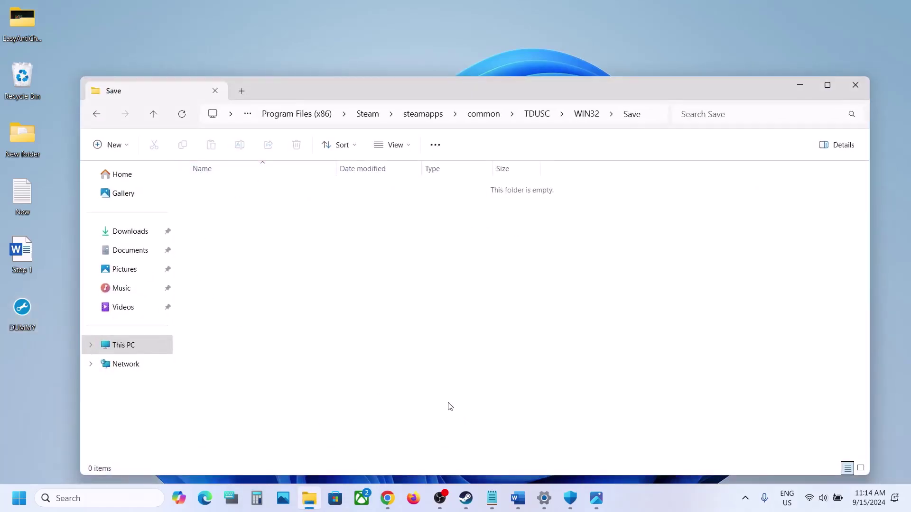
pyautogui.click(156, 116)
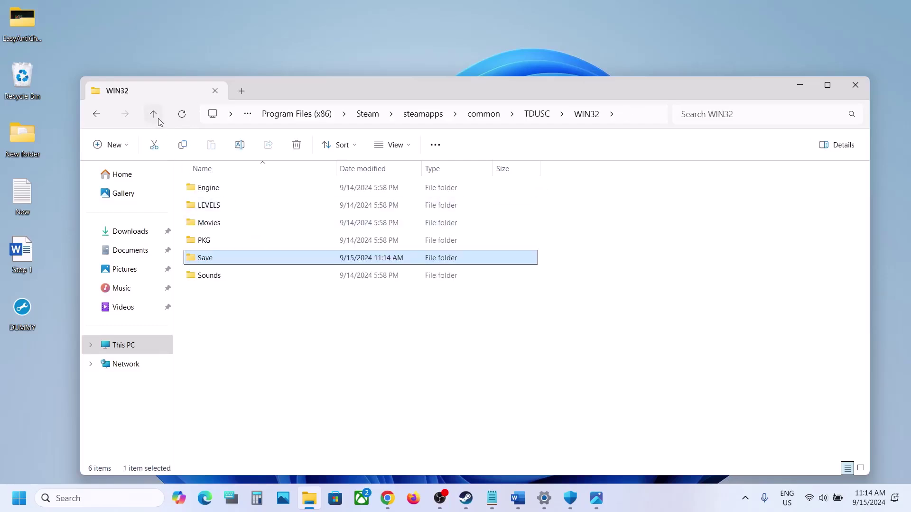
pyautogui.click(153, 115)
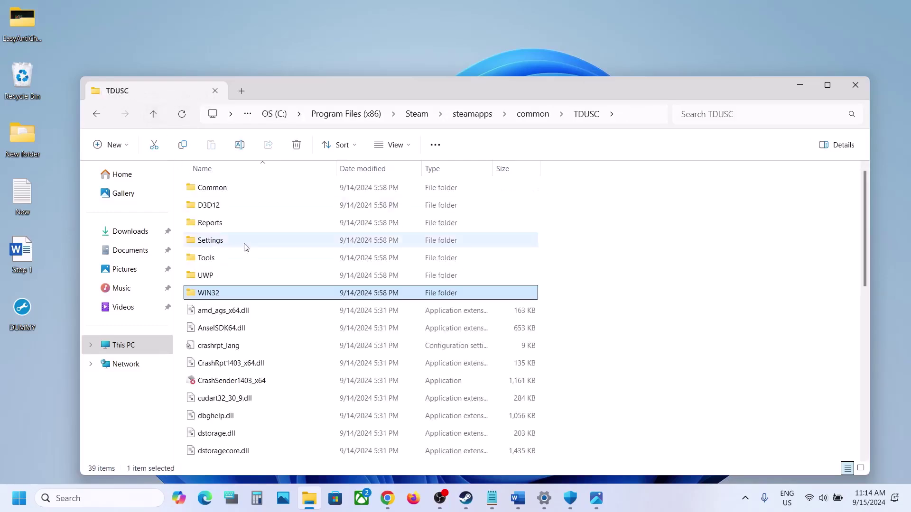
pyautogui.doubleClick(221, 264)
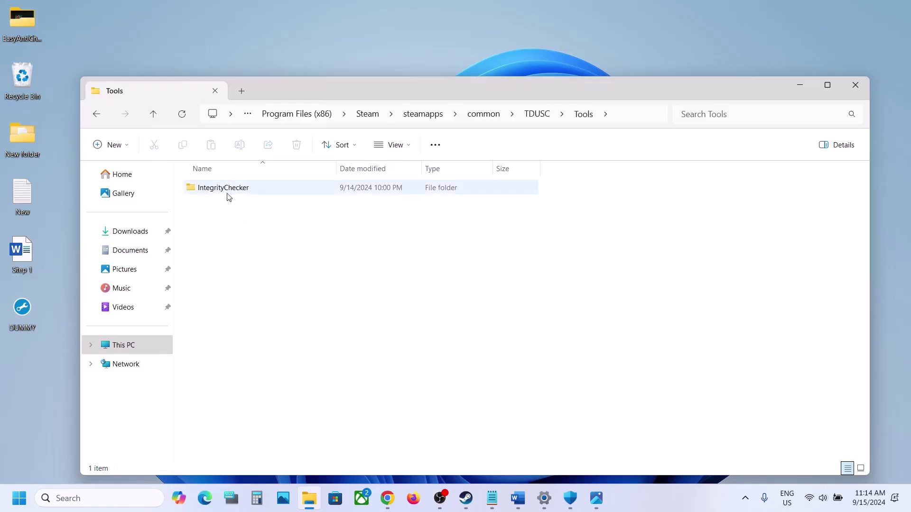
pyautogui.doubleClick(227, 190)
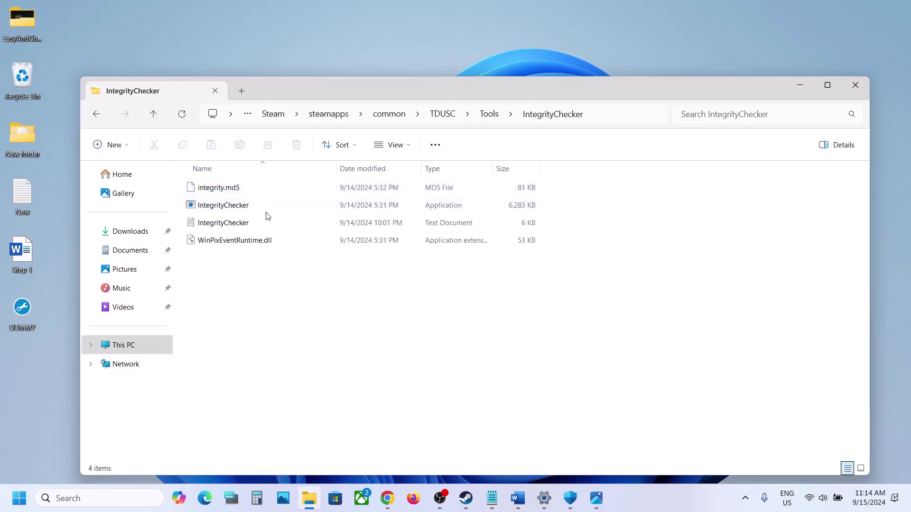
pyautogui.click(243, 207)
pyautogui.rightClick(243, 210)
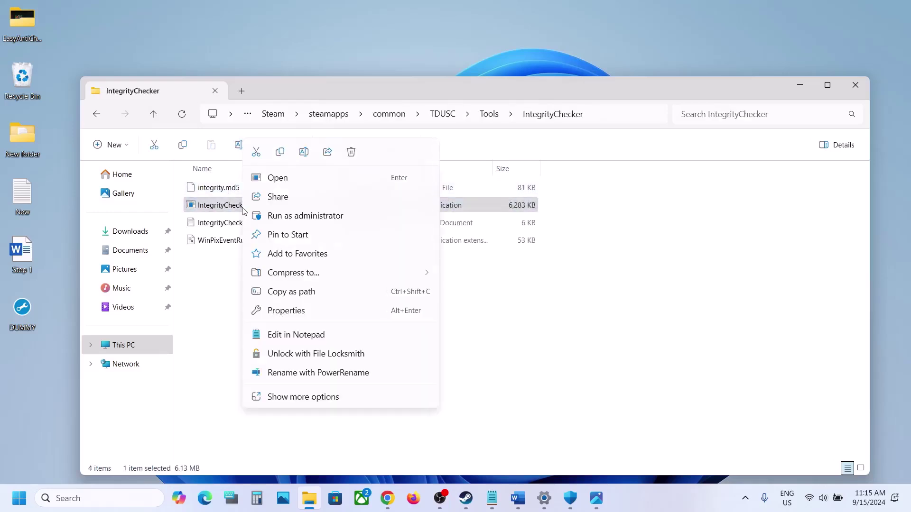
pyautogui.click(306, 217)
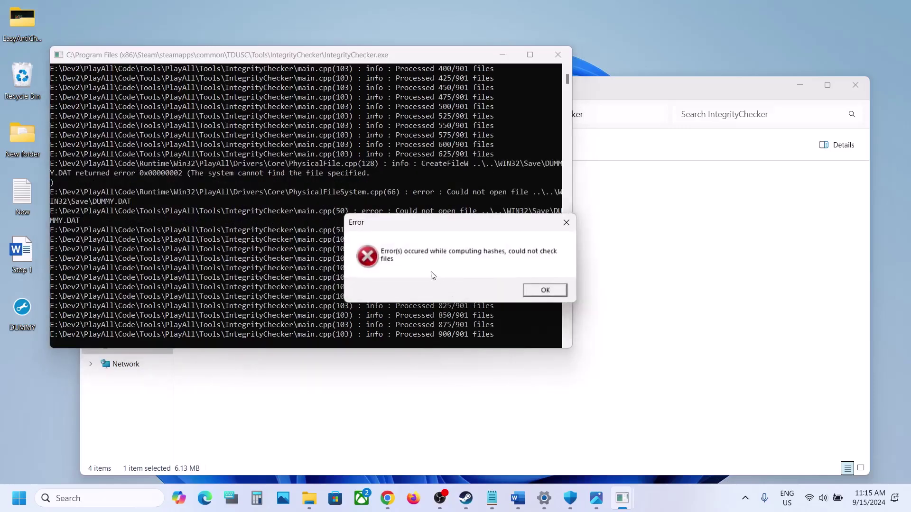
pyautogui.click(545, 291)
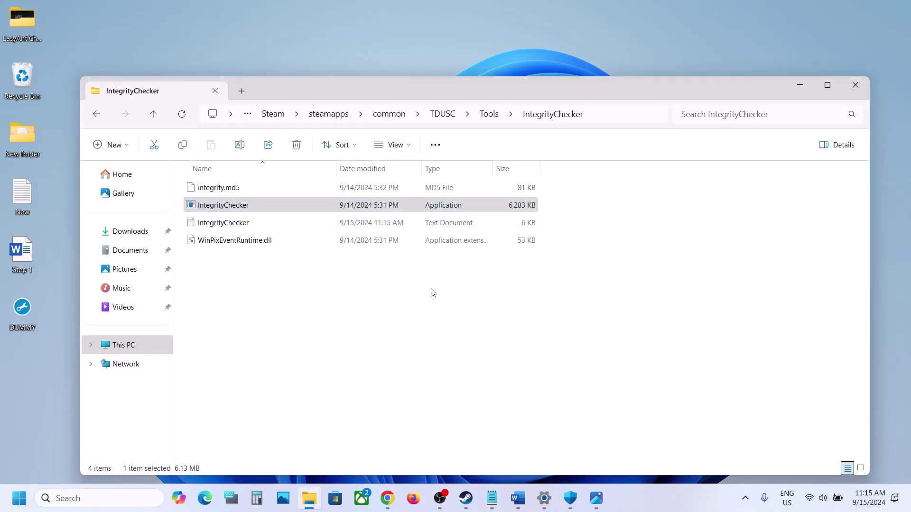
# Step: Move the DUMMY file from the desktop back into the game's WIN32\Save folder
pyautogui.click(25, 318)
pyautogui.rightClick(25, 317)
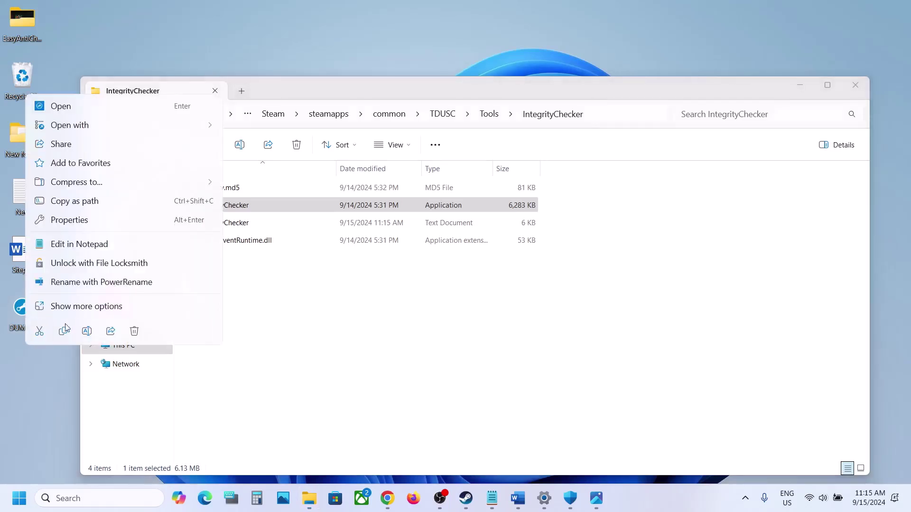
pyautogui.click(40, 331)
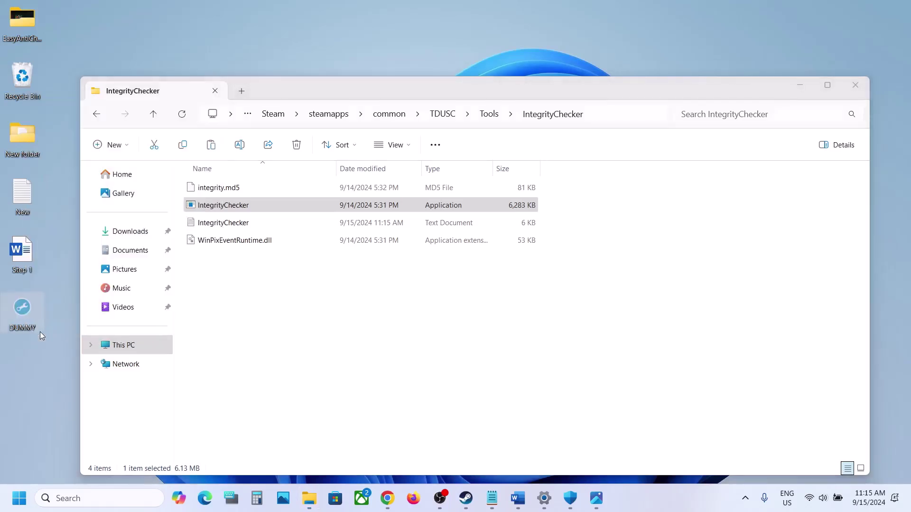
pyautogui.click(157, 119)
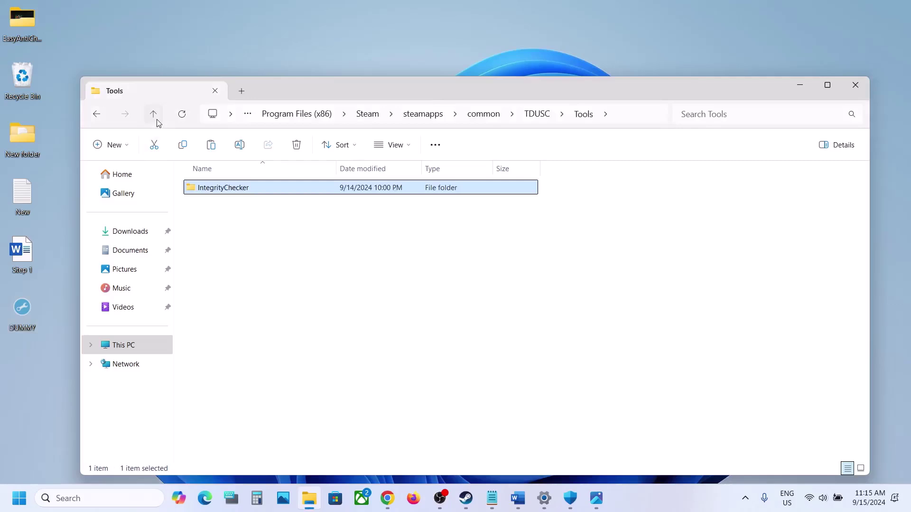
pyautogui.click(156, 119)
pyautogui.doubleClick(247, 293)
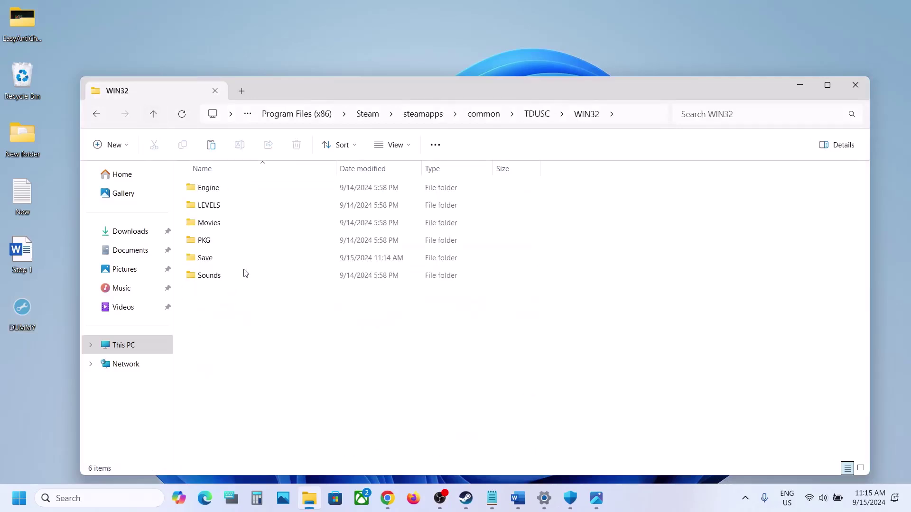
pyautogui.click(215, 257)
pyautogui.doubleClick(215, 257)
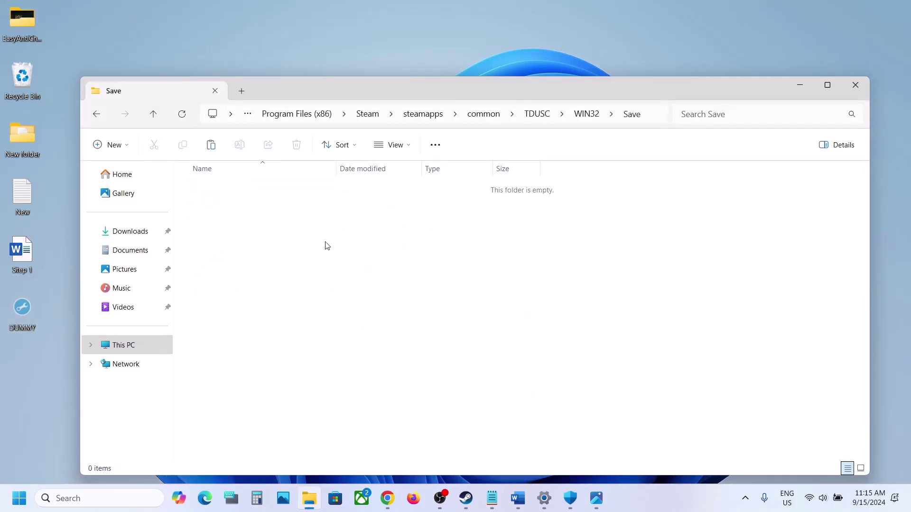
pyautogui.hotkey('ctrl', 'v')
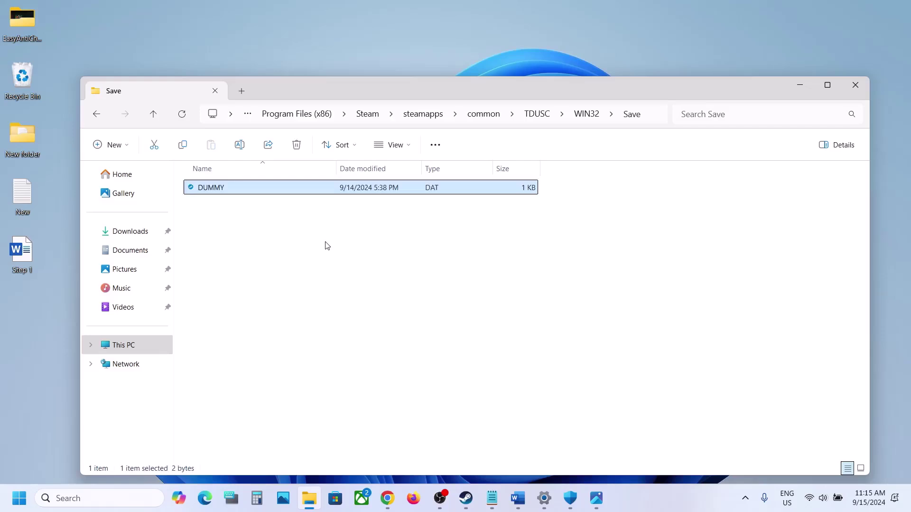
# Step: Return to TDUSC\Tools\IntegrityChecker, run the IntegrityChecker application again and close its report
pyautogui.click(160, 120)
pyautogui.click(160, 120)
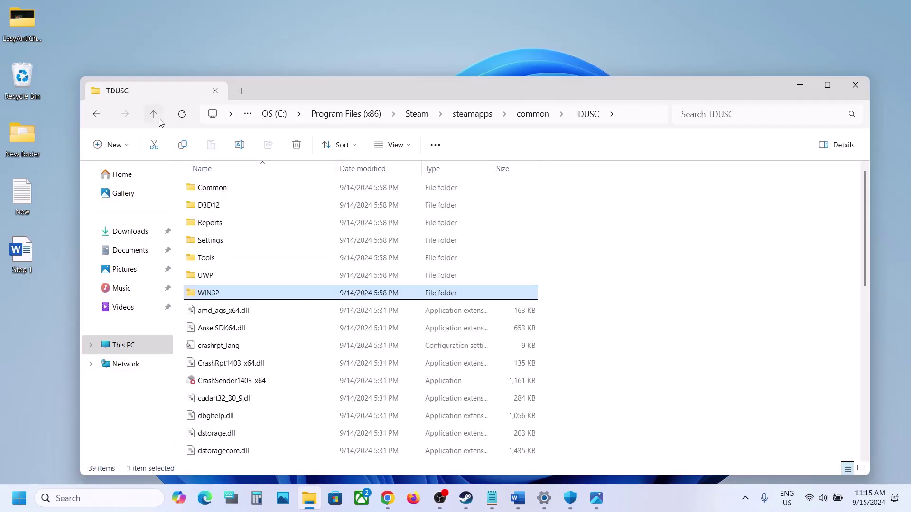
pyautogui.doubleClick(232, 261)
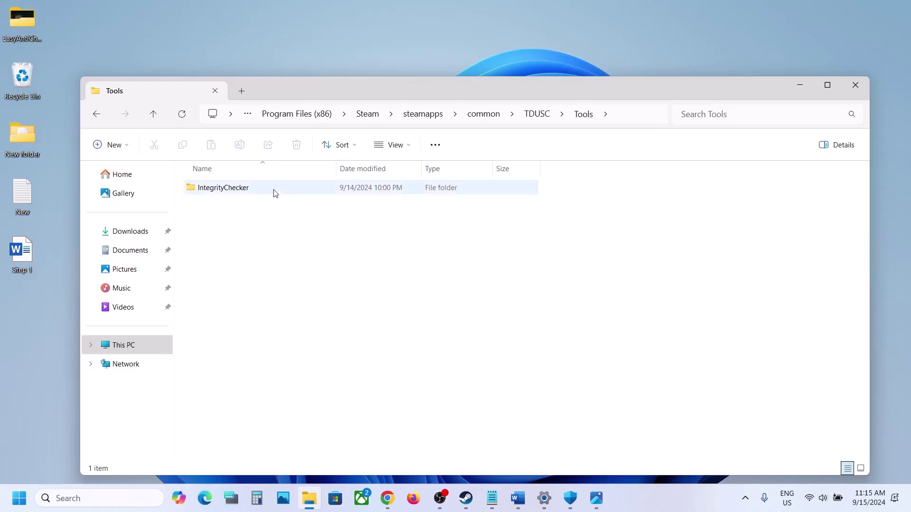
pyautogui.doubleClick(274, 192)
pyautogui.click(269, 207)
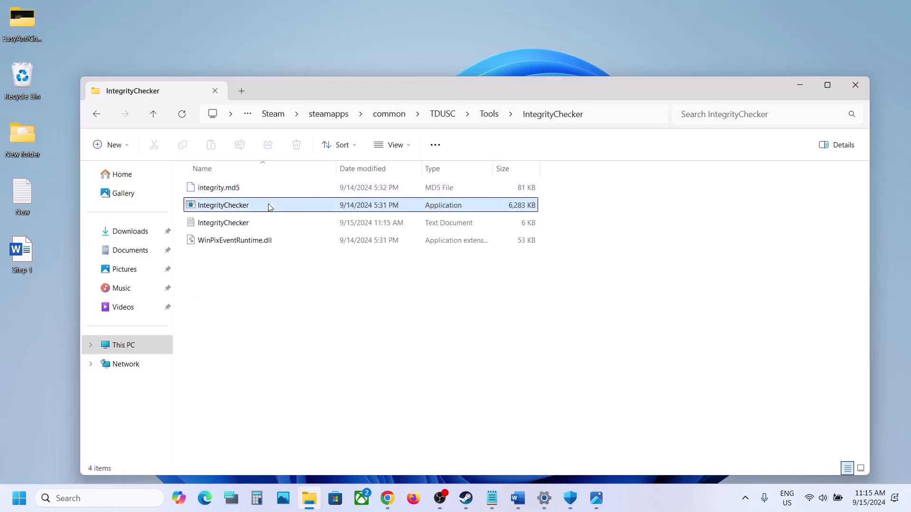
pyautogui.rightClick(269, 208)
pyautogui.click(335, 269)
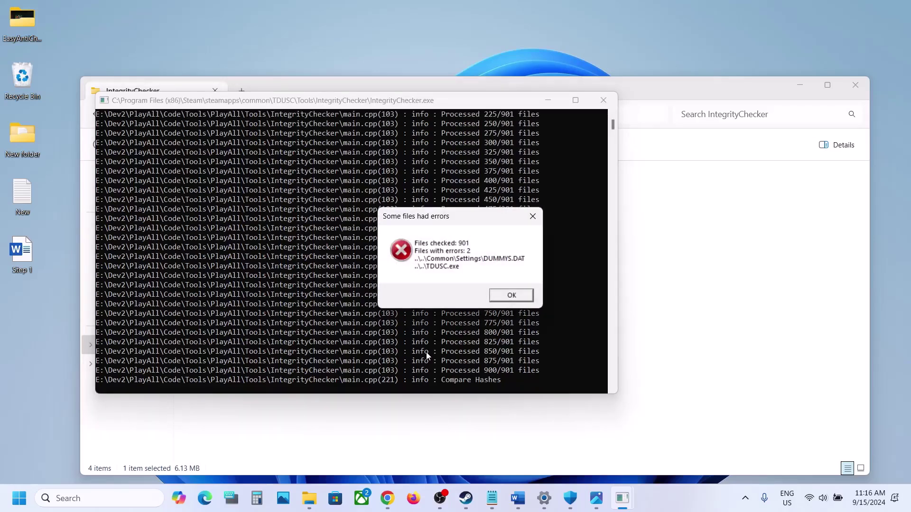
pyautogui.click(511, 296)
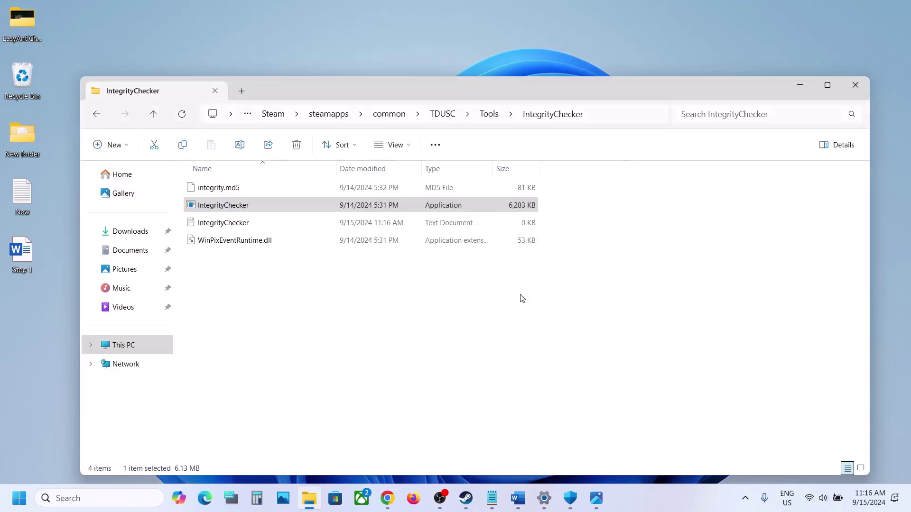
# Step: Switch to Steam and verify the integrity of the installed game files for Test Drive Unlimited Solar Crown
pyautogui.click(465, 498)
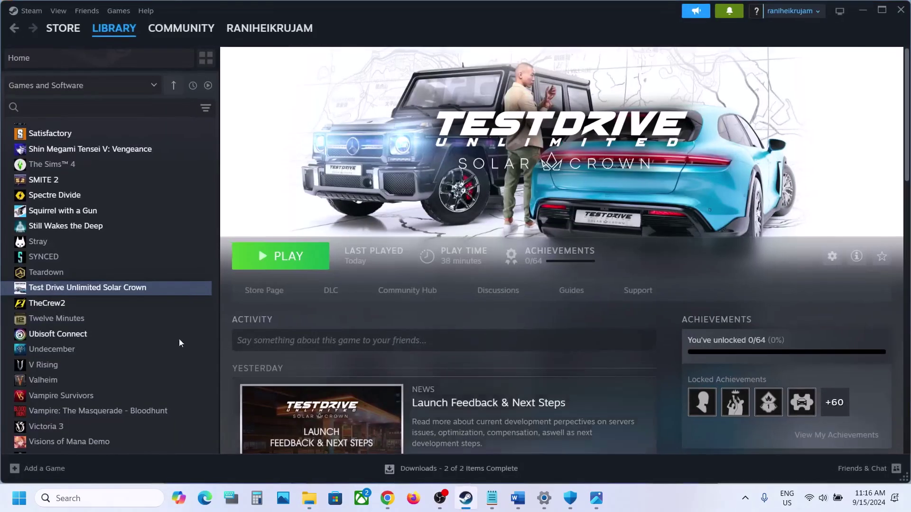
pyautogui.rightClick(129, 288)
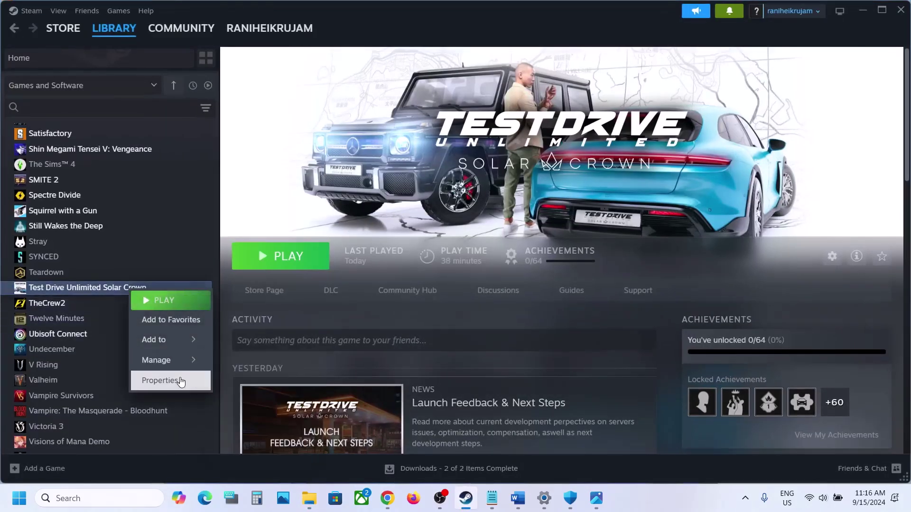
pyautogui.click(180, 382)
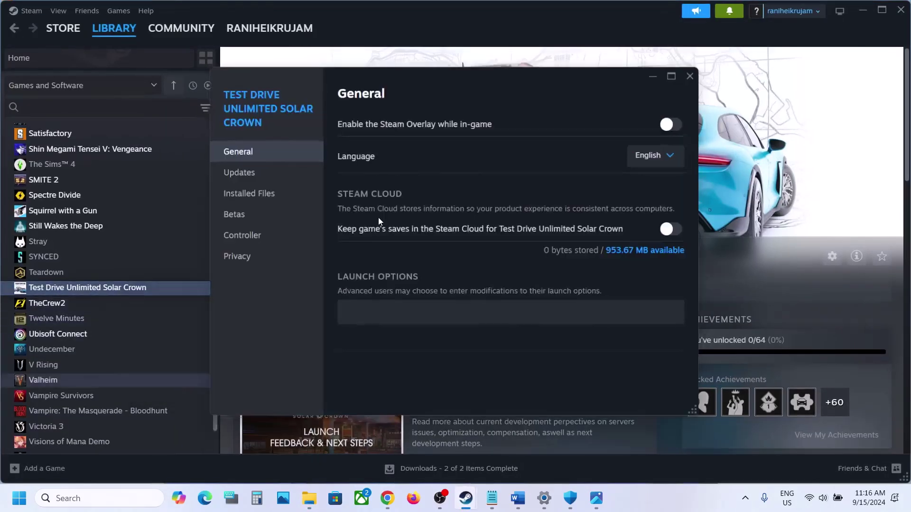
pyautogui.click(284, 202)
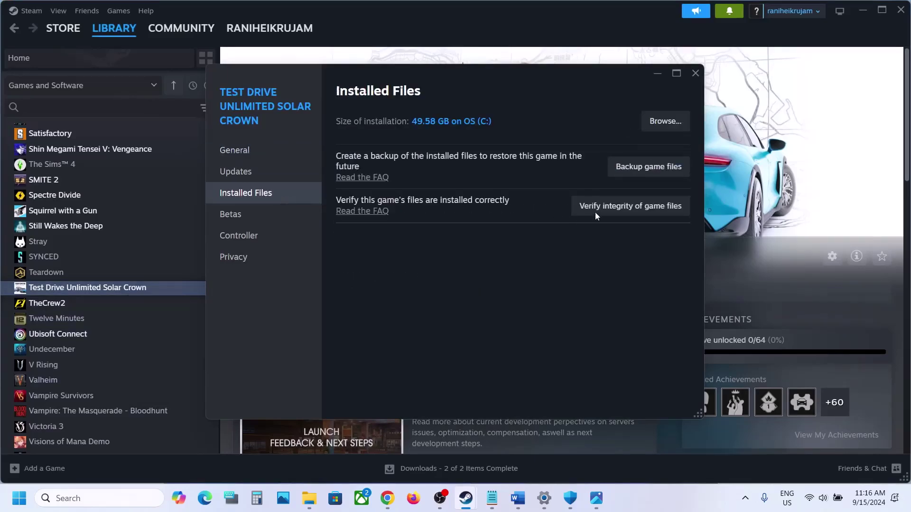
pyautogui.click(630, 209)
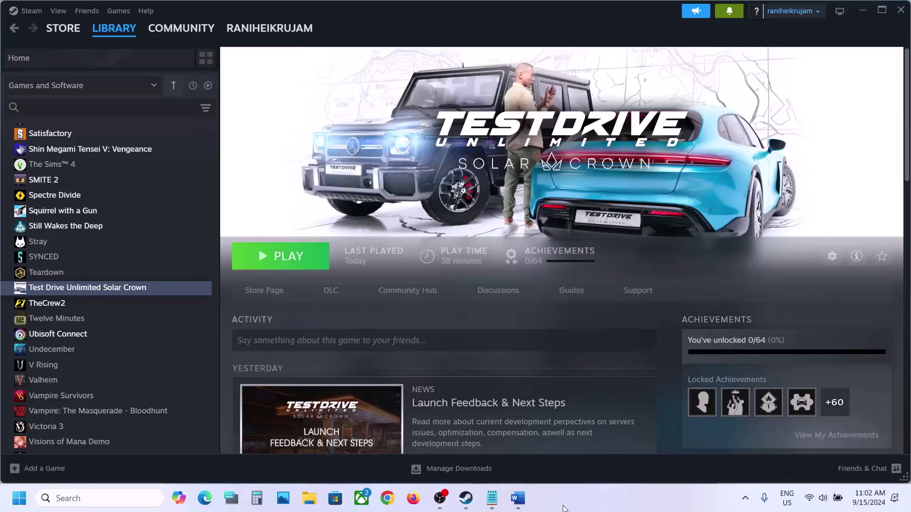
# Step: Review Step 1 in the Word document, then highlight the SSD note under the minimum system requirements on the game's Steam store page
pyautogui.click(518, 498)
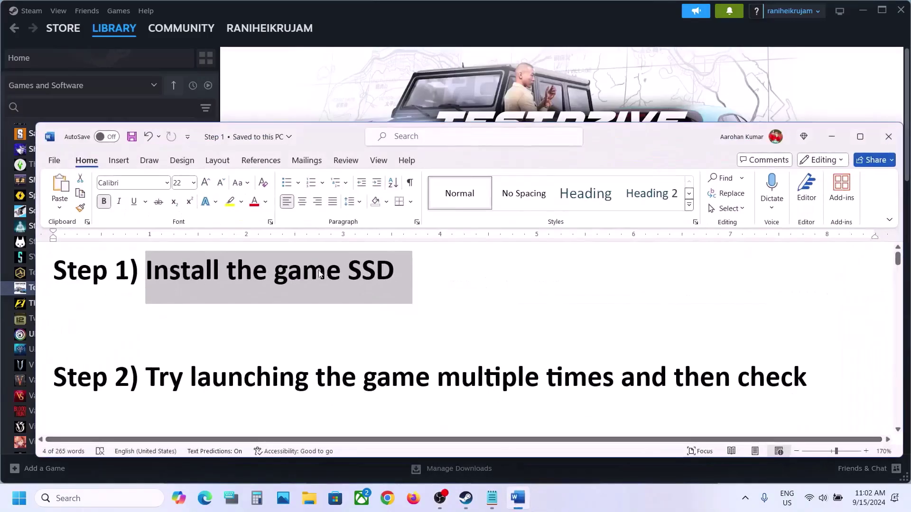
pyautogui.click(758, 80)
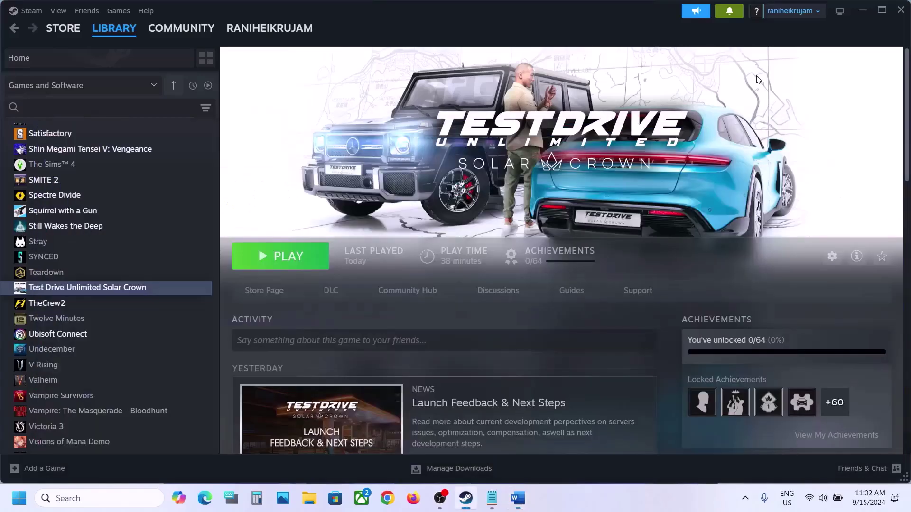
pyautogui.click(264, 290)
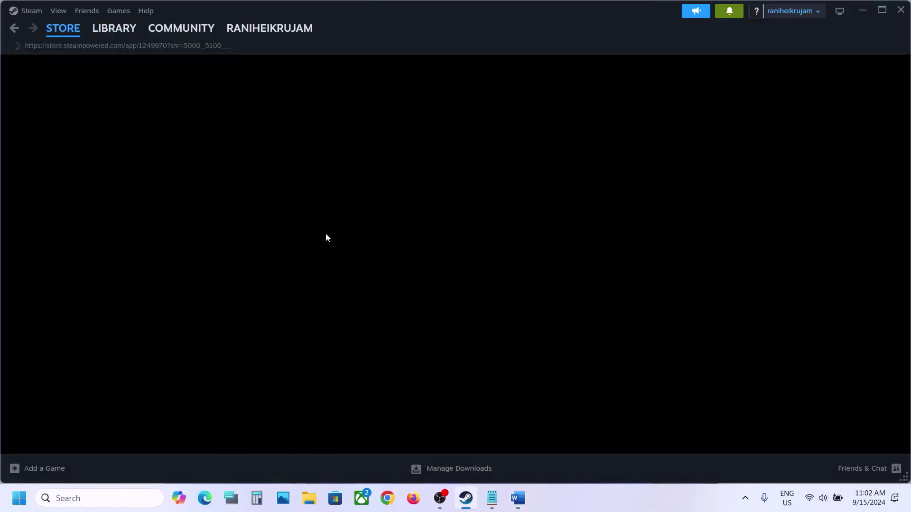
pyautogui.scroll(-10, 312, 243)
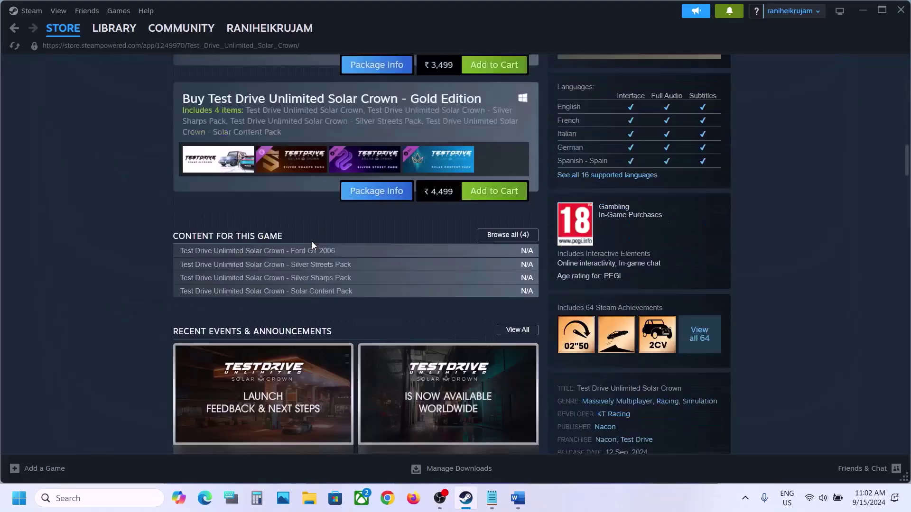
pyautogui.scroll(-10, 312, 242)
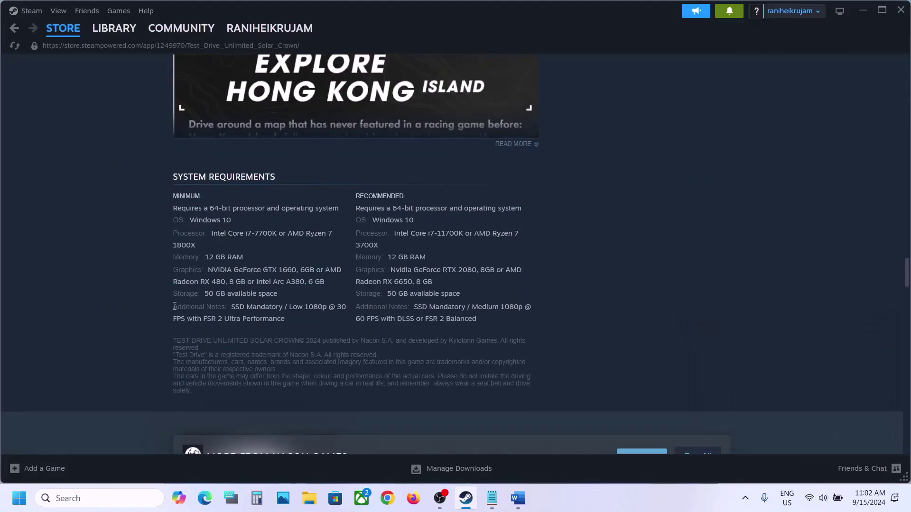
pyautogui.moveTo(175, 306); pyautogui.dragTo(285, 309)
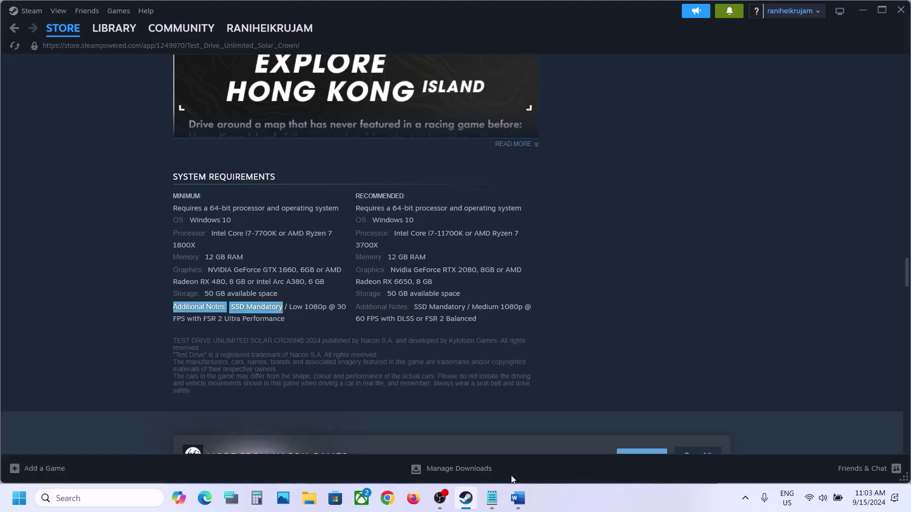
# Step: Switch to Word and highlight Step 2 about launching the game multiple times, and bring up the game's page in the Steam library
pyautogui.click(518, 498)
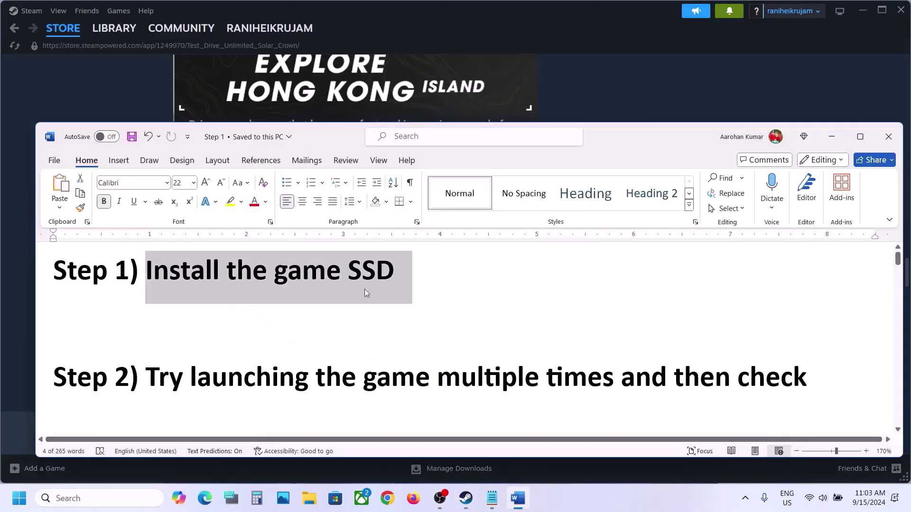
pyautogui.click(401, 293)
pyautogui.scroll(-1, 400, 292)
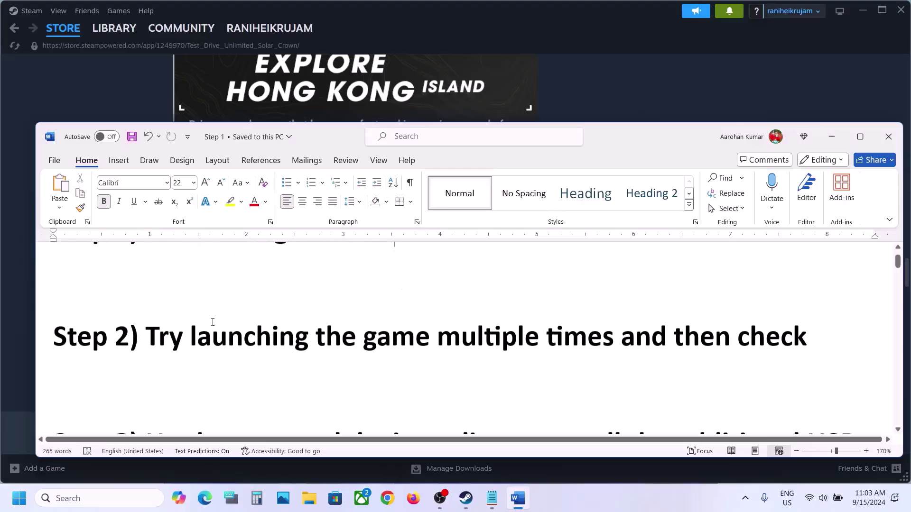
pyautogui.moveTo(147, 336); pyautogui.dragTo(773, 349)
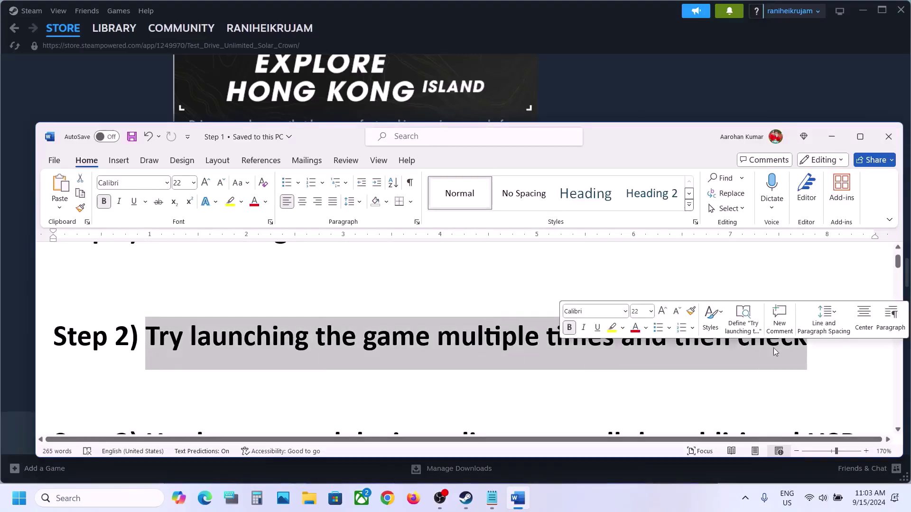
pyautogui.click(124, 29)
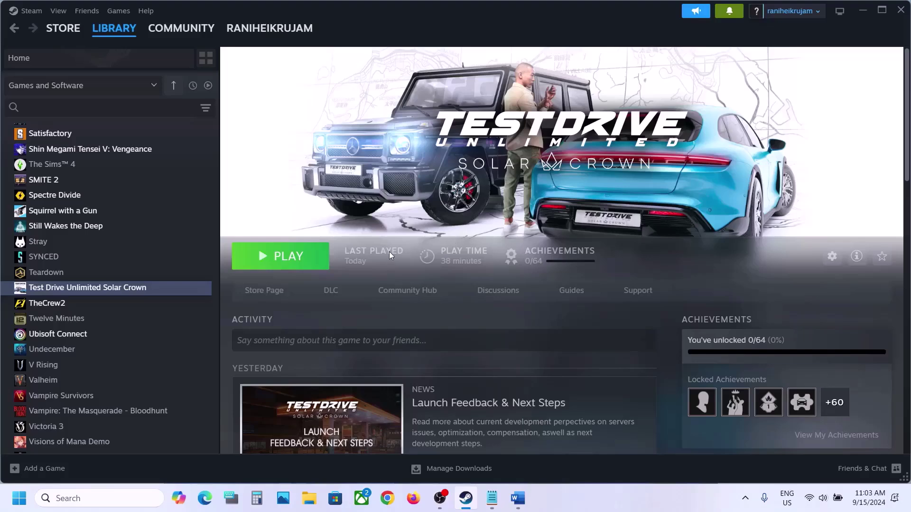
# Step: Return to the Word document and highlight Step 3's advice on external devices, additional controllers, multiple monitors and disabling the overlay
pyautogui.click(517, 498)
pyautogui.scroll(-3, 402, 294)
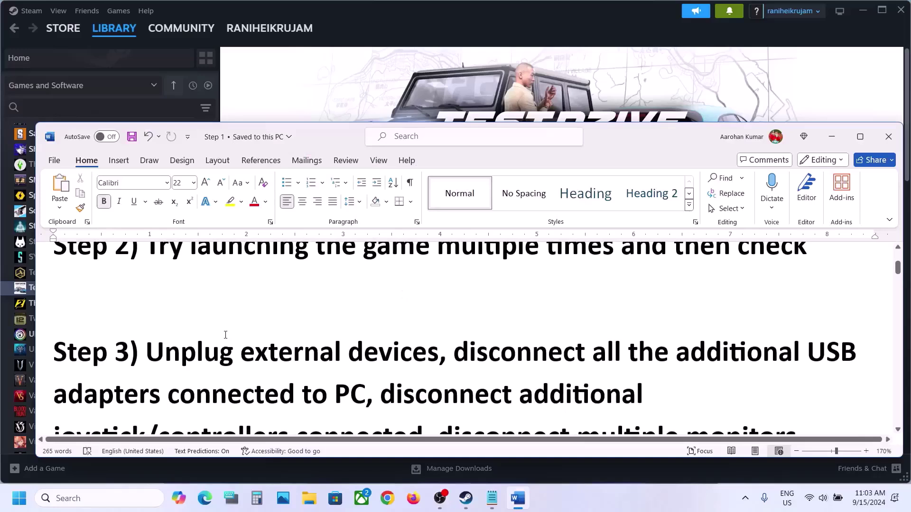
pyautogui.moveTo(161, 359); pyautogui.dragTo(439, 360)
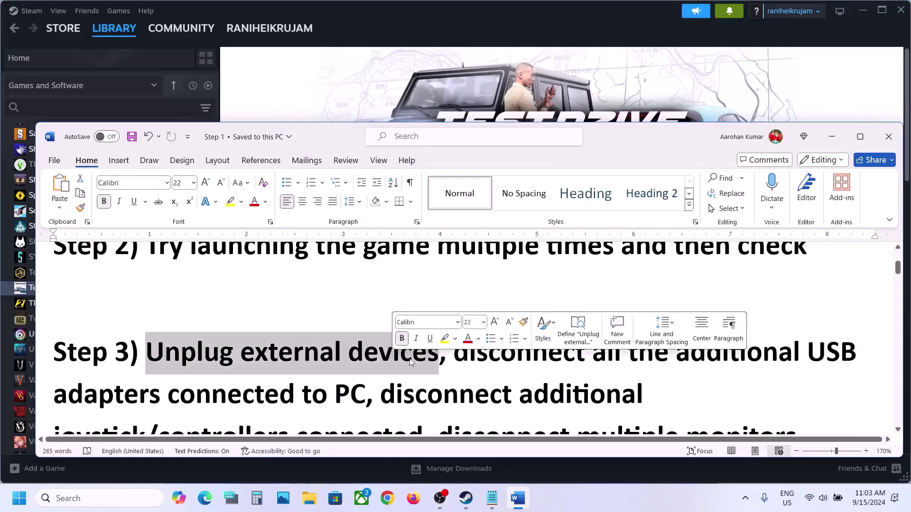
pyautogui.scroll(-1, 479, 360)
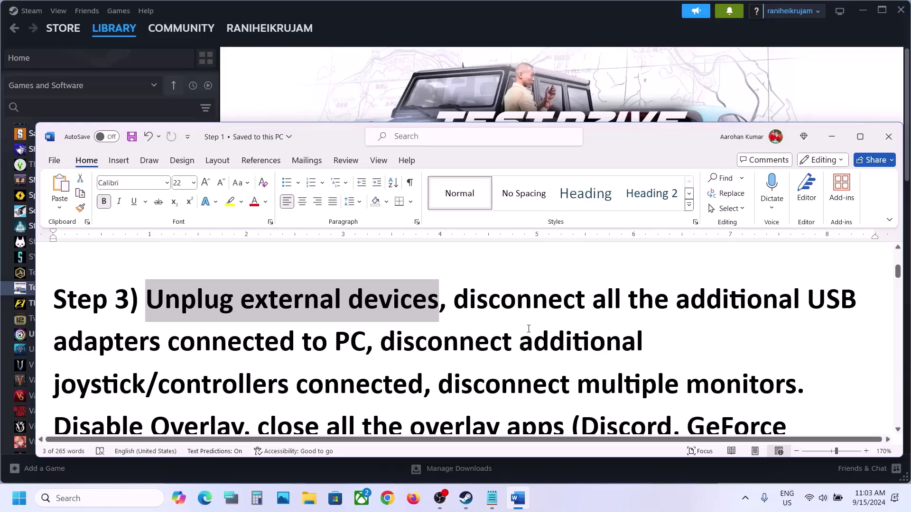
pyautogui.moveTo(464, 287); pyautogui.dragTo(419, 376)
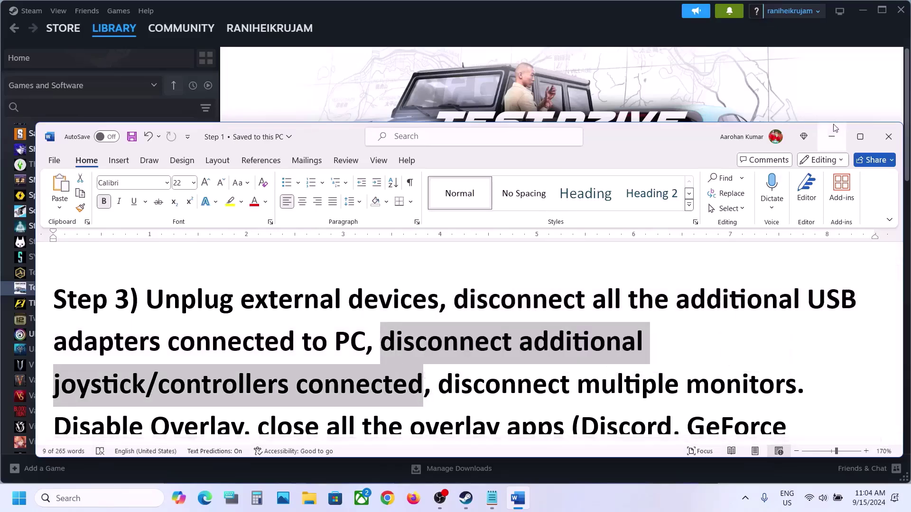
pyautogui.click(860, 137)
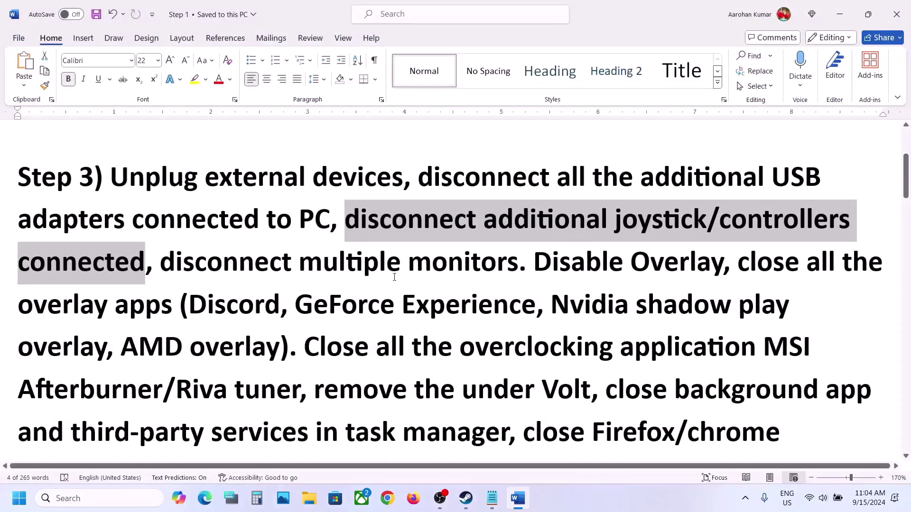
pyautogui.moveTo(184, 273); pyautogui.dragTo(484, 257)
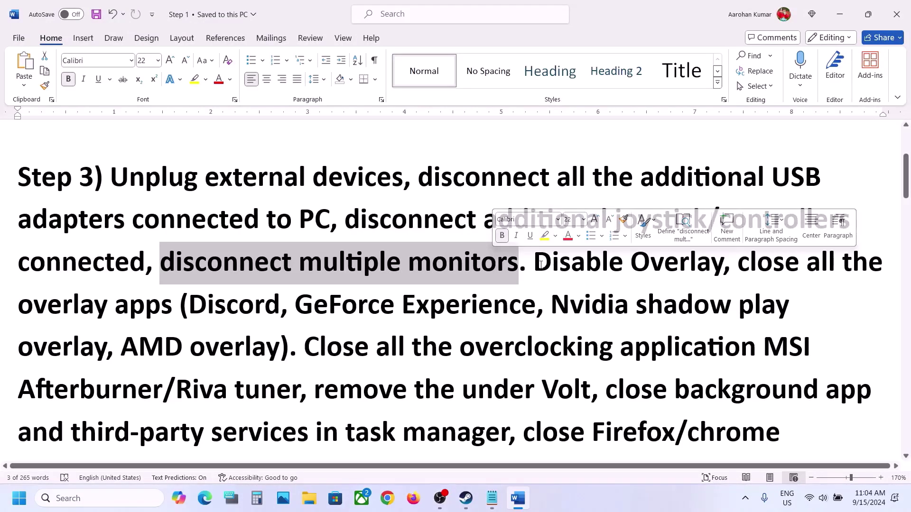
pyautogui.moveTo(561, 266); pyautogui.dragTo(718, 266)
# Step: Switch to Steam and disable the in-game Steam Overlay in the properties of Test Drive Unlimited Solar Crown
pyautogui.click(465, 498)
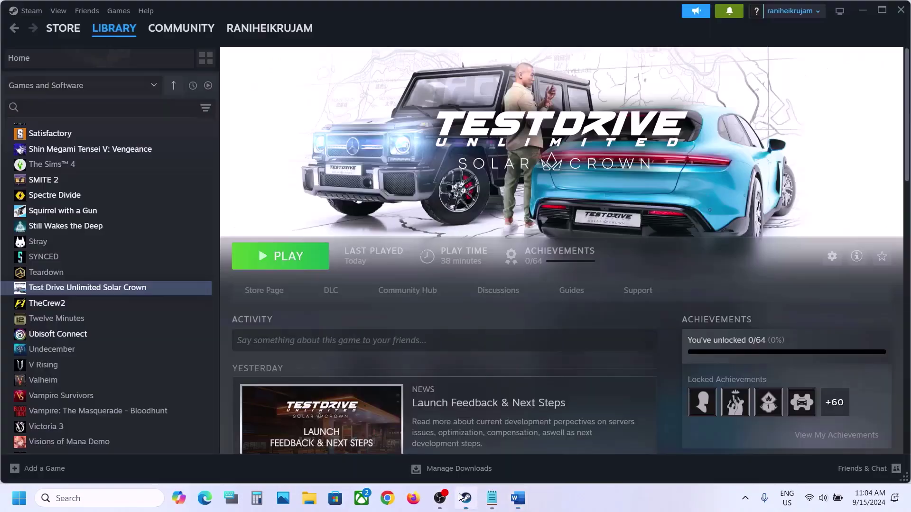
pyautogui.rightClick(87, 292)
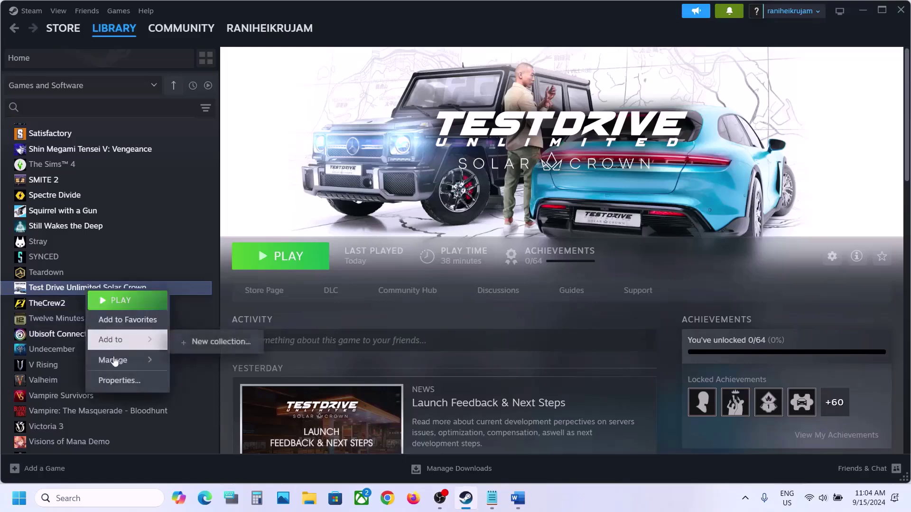
pyautogui.click(119, 380)
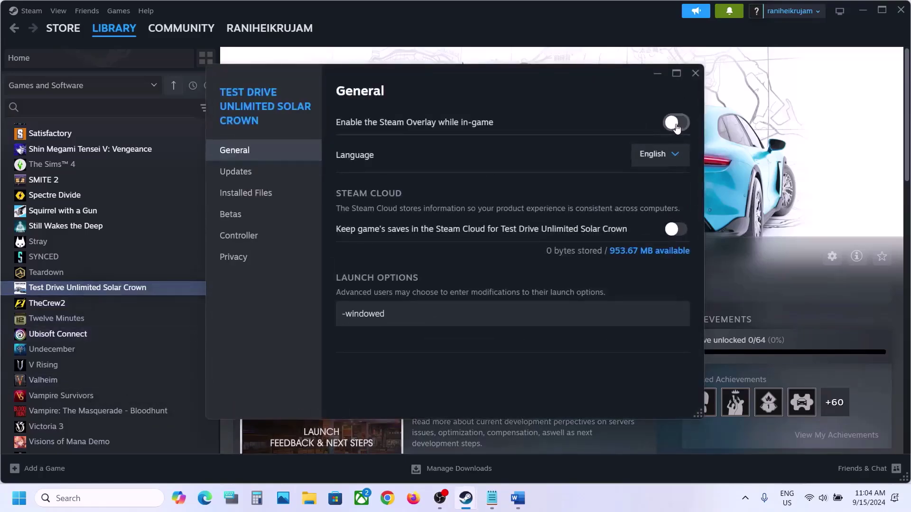
pyautogui.click(678, 126)
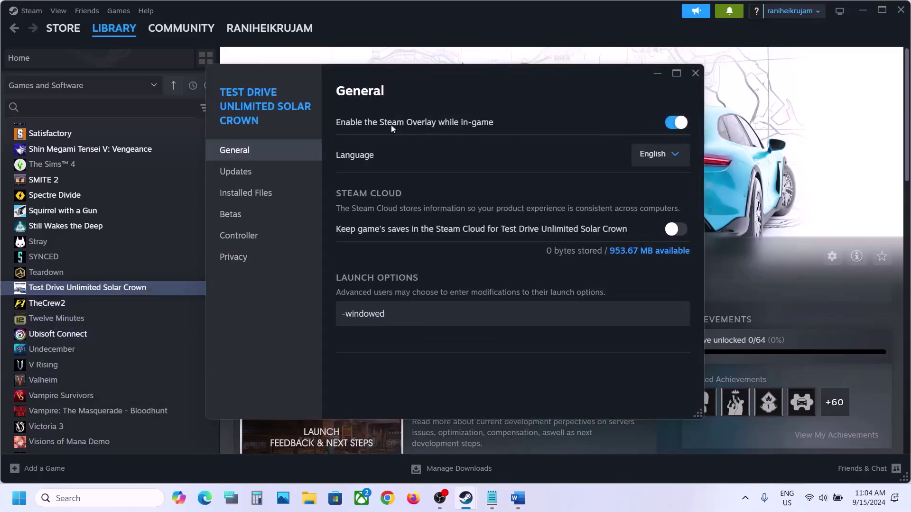
pyautogui.click(675, 123)
pyautogui.click(694, 75)
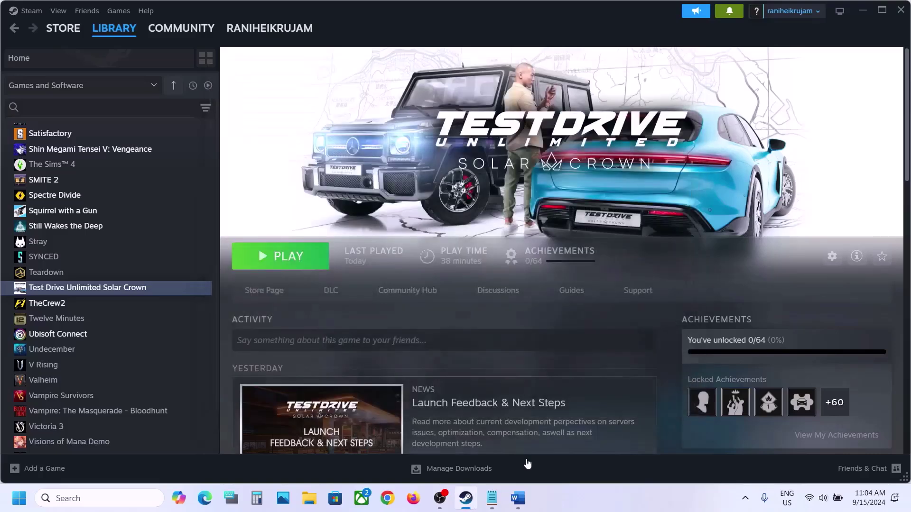
# Step: Return to Word and highlight the overlay apps listed in Step 3, including Discord and GeForce Experience
pyautogui.click(517, 498)
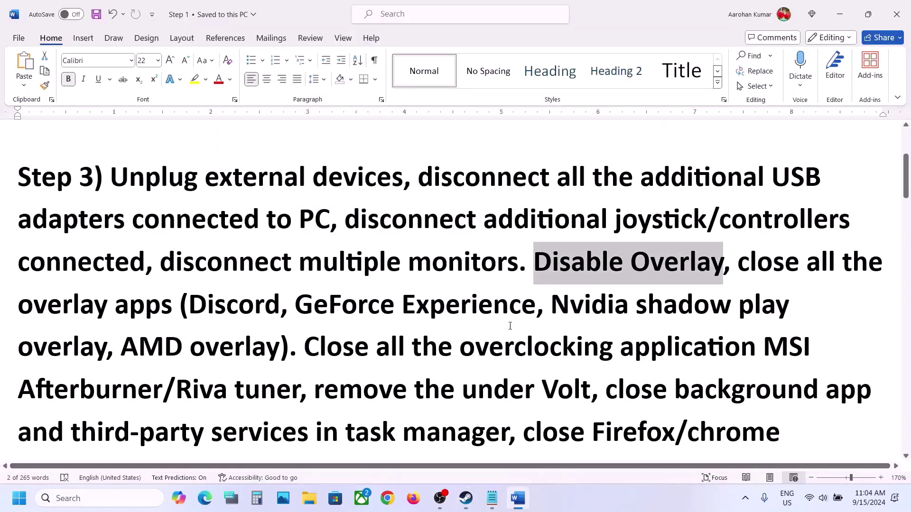
pyautogui.moveTo(743, 265); pyautogui.dragTo(240, 308)
pyautogui.click(246, 309)
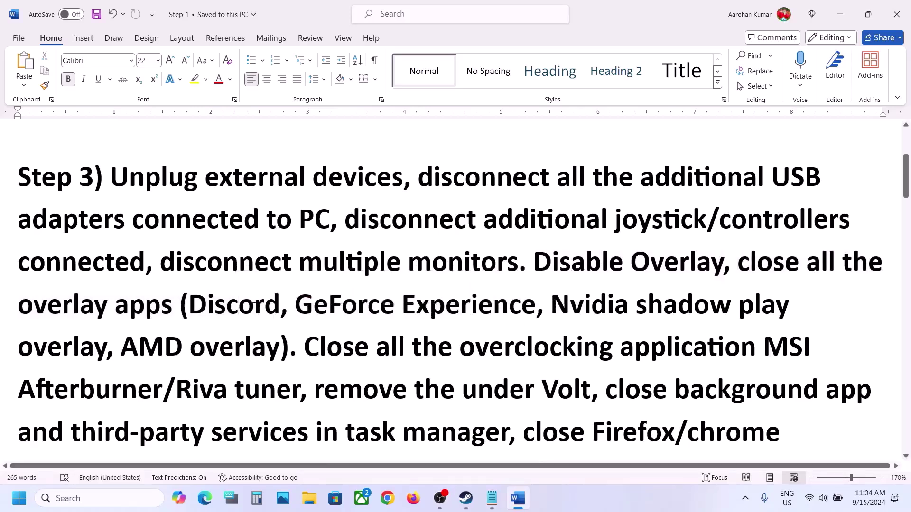
pyautogui.doubleClick(254, 306)
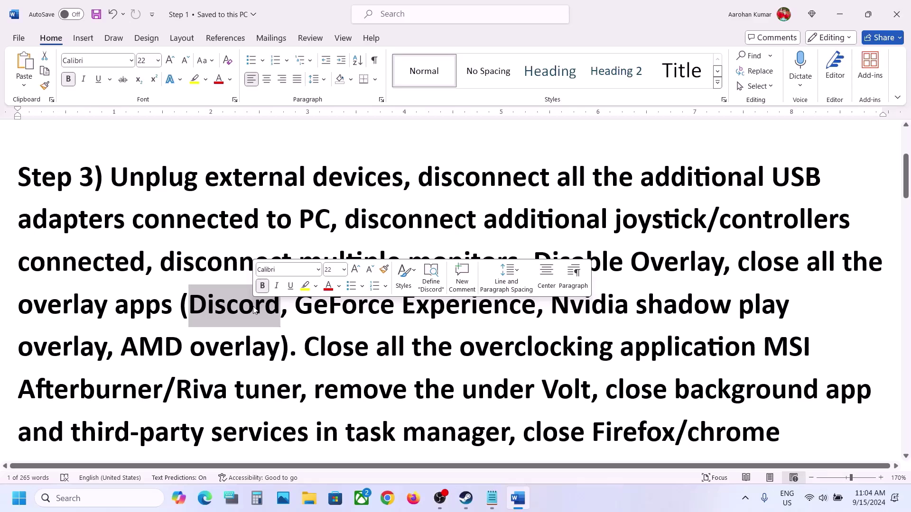
pyautogui.moveTo(297, 308); pyautogui.dragTo(506, 318)
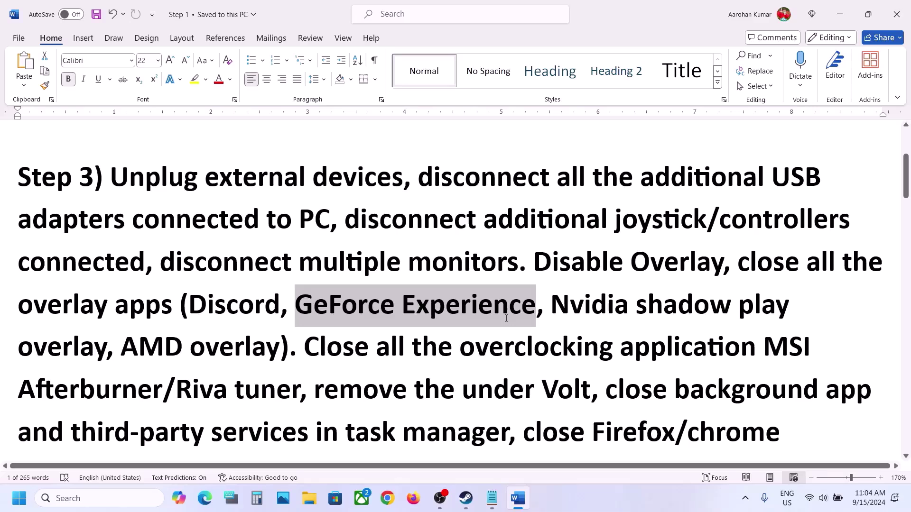
pyautogui.click(535, 254)
# Step: Highlight Step 3's remaining advice on overclocking applications, undervolting, background apps and services, and the Firefox/Chrome browsers
pyautogui.moveTo(738, 263); pyautogui.dragTo(292, 382)
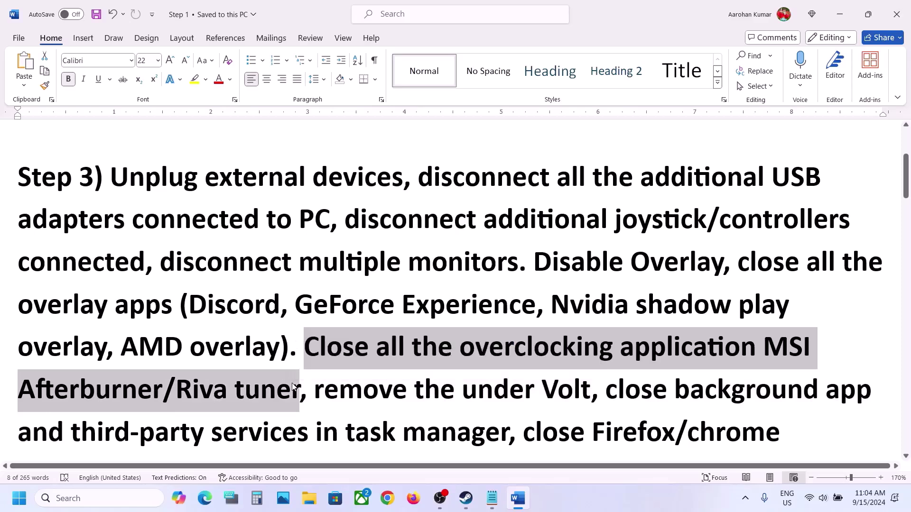
pyautogui.click(293, 382)
pyautogui.moveTo(461, 346); pyautogui.dragTo(743, 356)
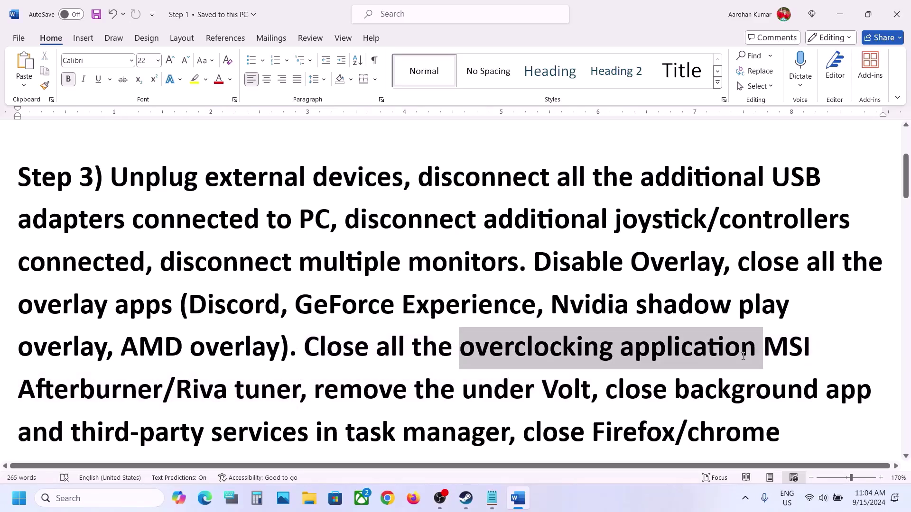
pyautogui.moveTo(743, 355); pyautogui.dragTo(743, 355)
pyautogui.moveTo(327, 392); pyautogui.dragTo(575, 396)
pyautogui.scroll(-2, 622, 400)
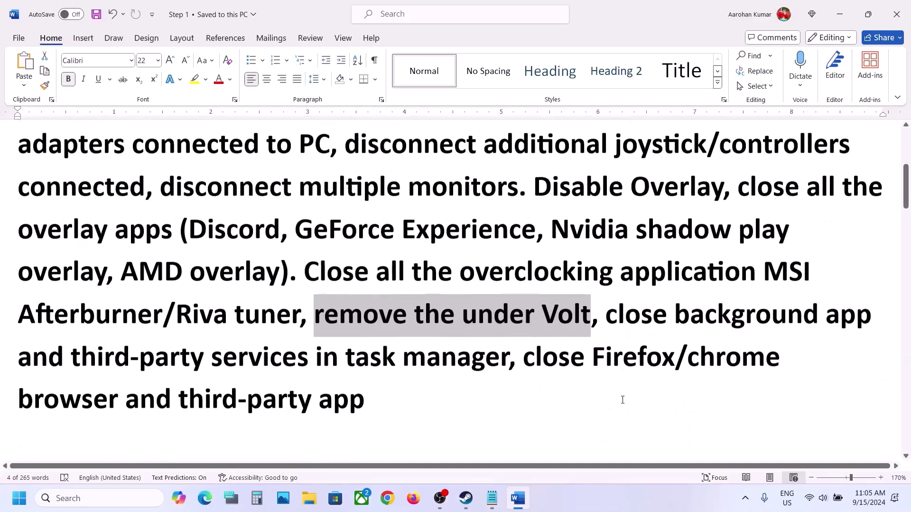
pyautogui.moveTo(650, 307); pyautogui.dragTo(323, 347)
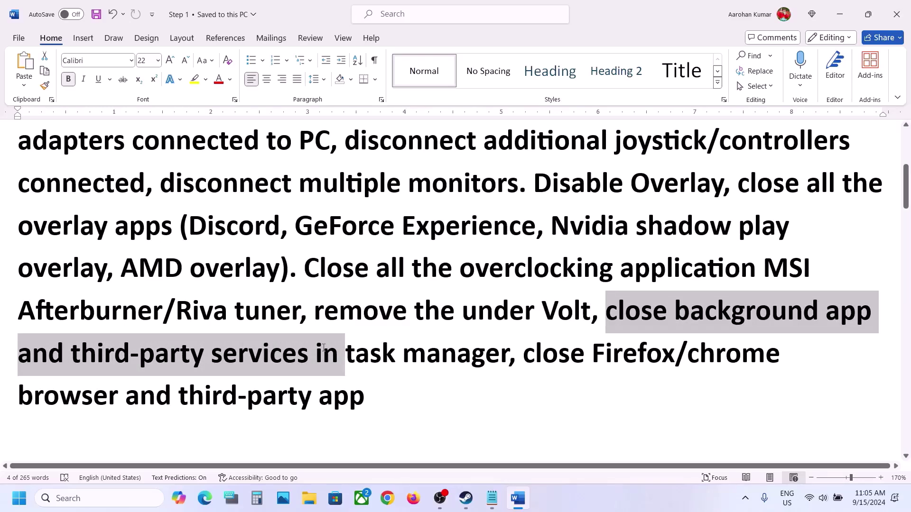
pyautogui.moveTo(324, 348); pyautogui.dragTo(323, 347)
pyautogui.moveTo(522, 353); pyautogui.dragTo(361, 408)
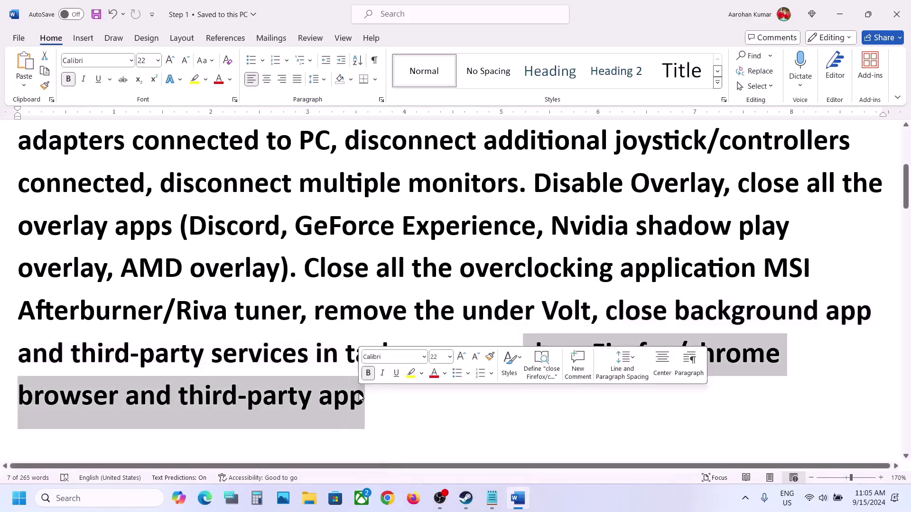
# Step: Open Task Manager, end the two Canva background processes and close Task Manager
pyautogui.rightClick(19, 498)
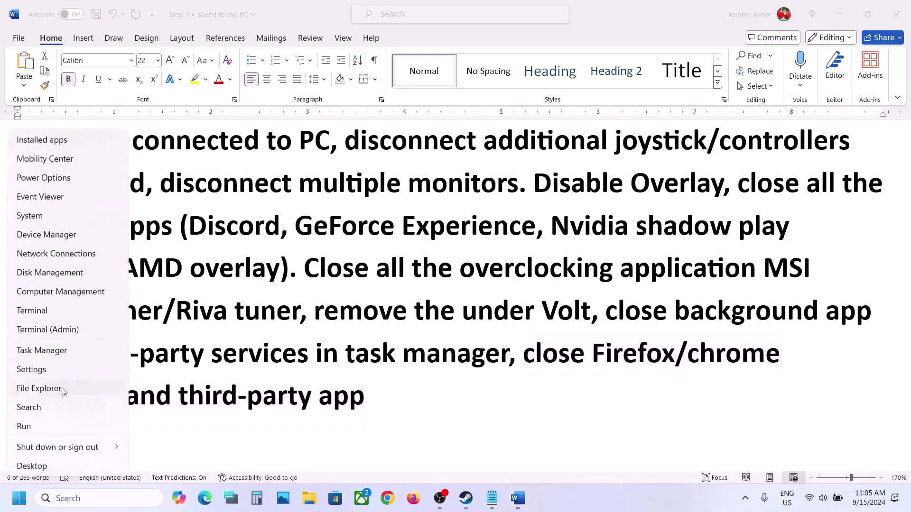
pyautogui.click(42, 350)
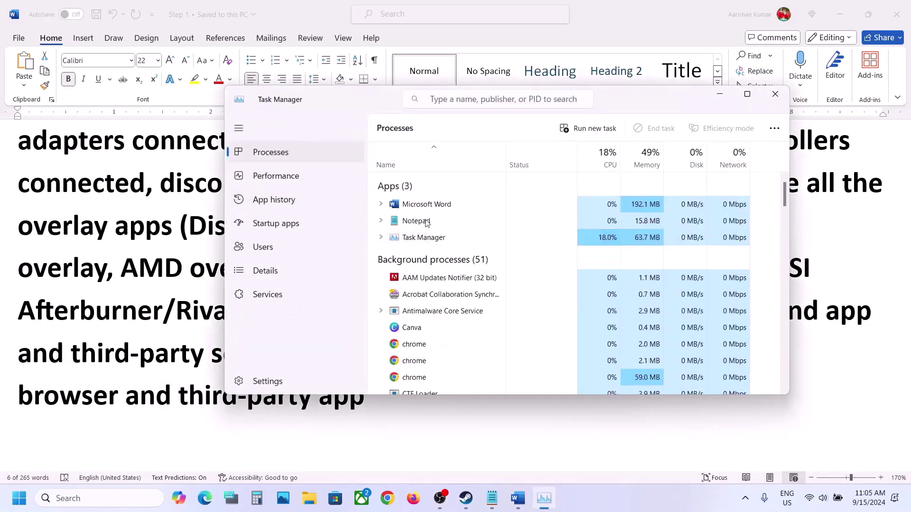
pyautogui.scroll(-10, 447, 314)
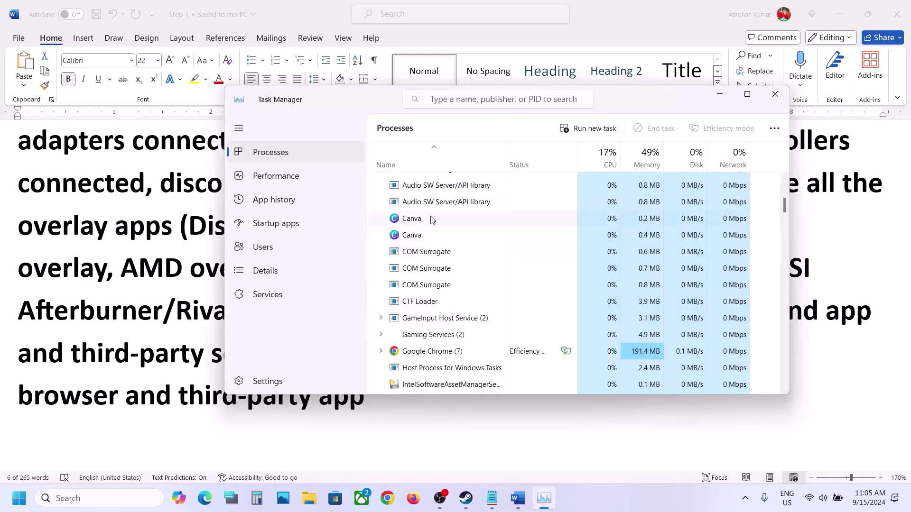
pyautogui.rightClick(432, 219)
pyautogui.click(456, 225)
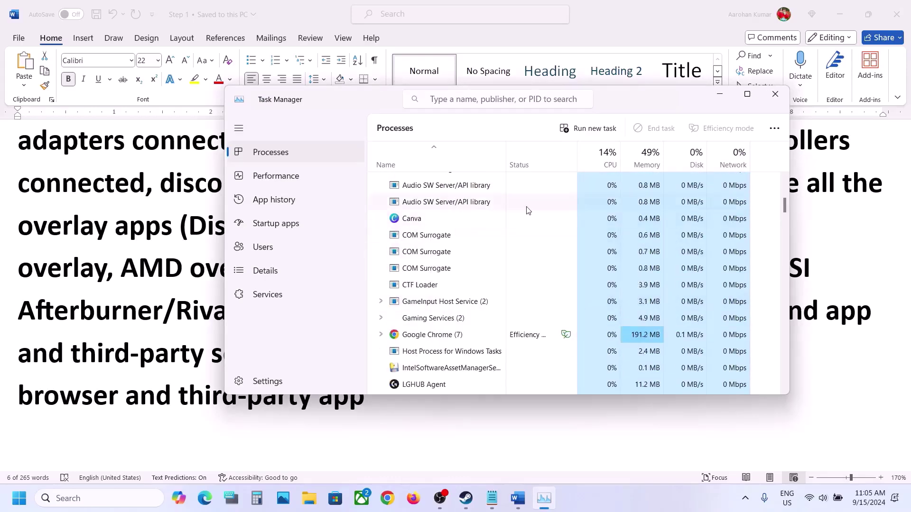
pyautogui.rightClick(474, 220)
pyautogui.click(504, 227)
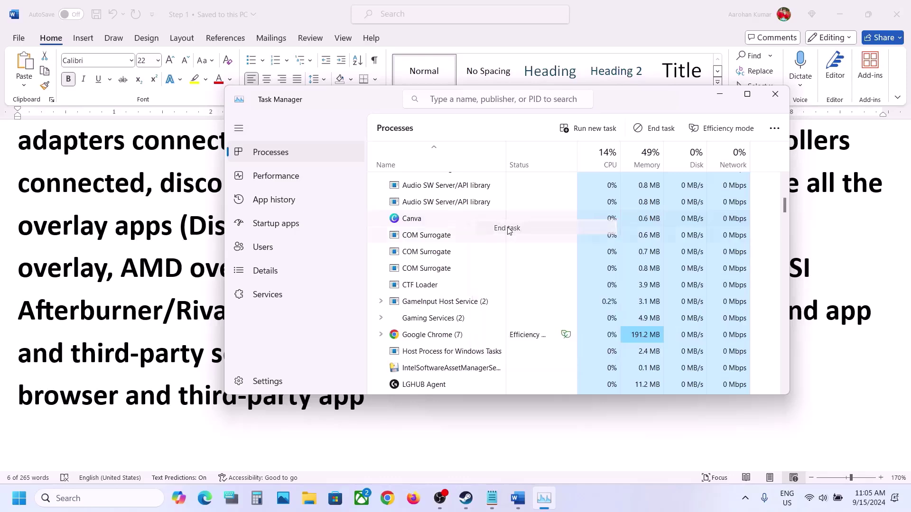
pyautogui.click(775, 94)
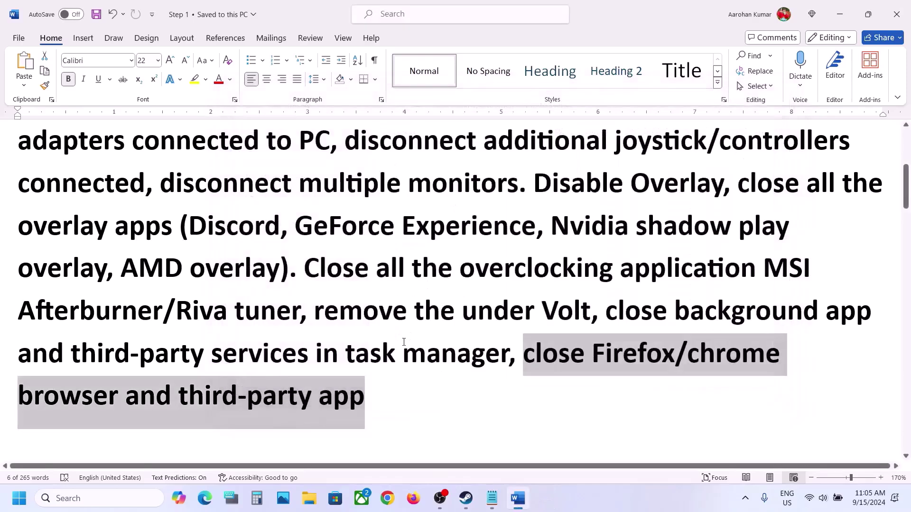
# Step: Highlight Step 4 about linking Steam with Nacon, and open the MyNacon sign-in page in Chrome through a search for "nacon login"
pyautogui.scroll(-4, 404, 341)
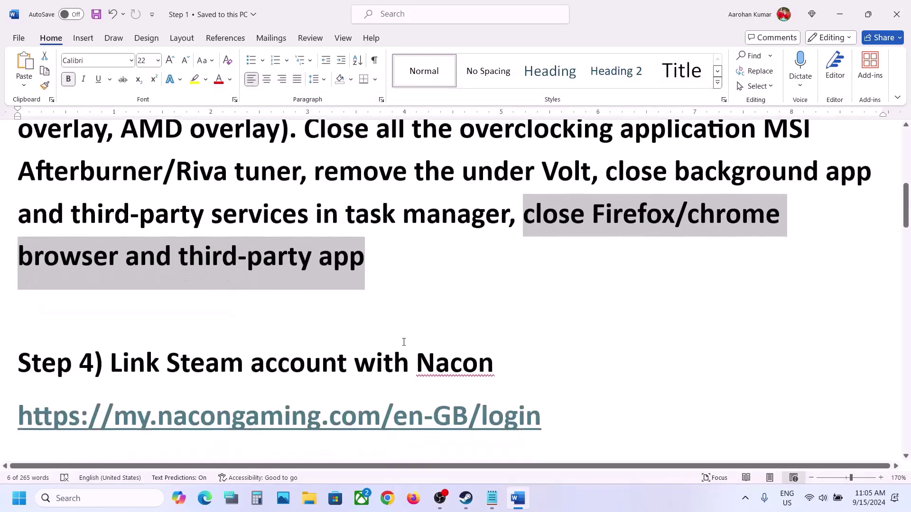
pyautogui.moveTo(132, 339); pyautogui.dragTo(496, 351)
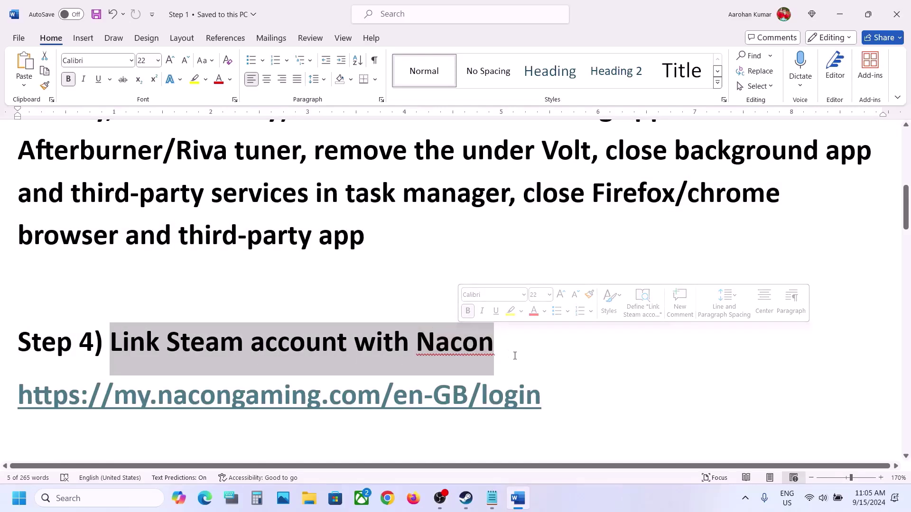
pyautogui.click(387, 498)
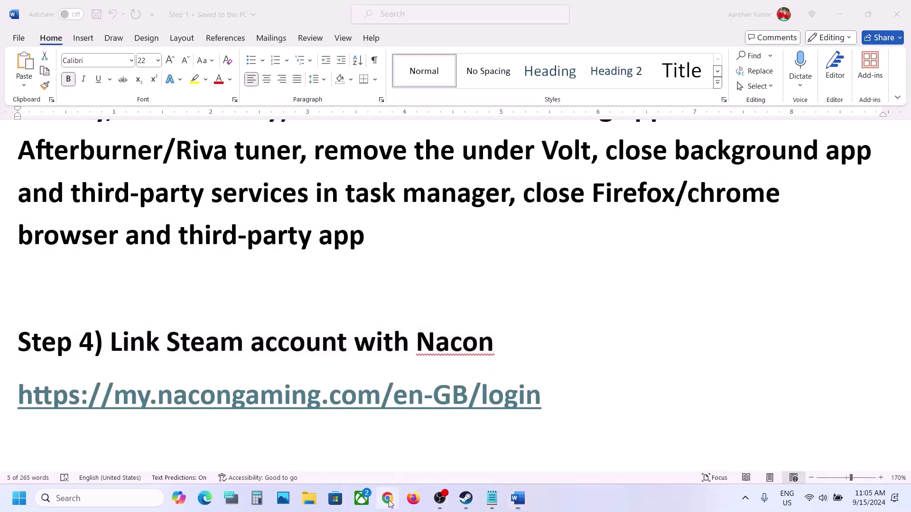
pyautogui.write('na')
pyautogui.press('Return')
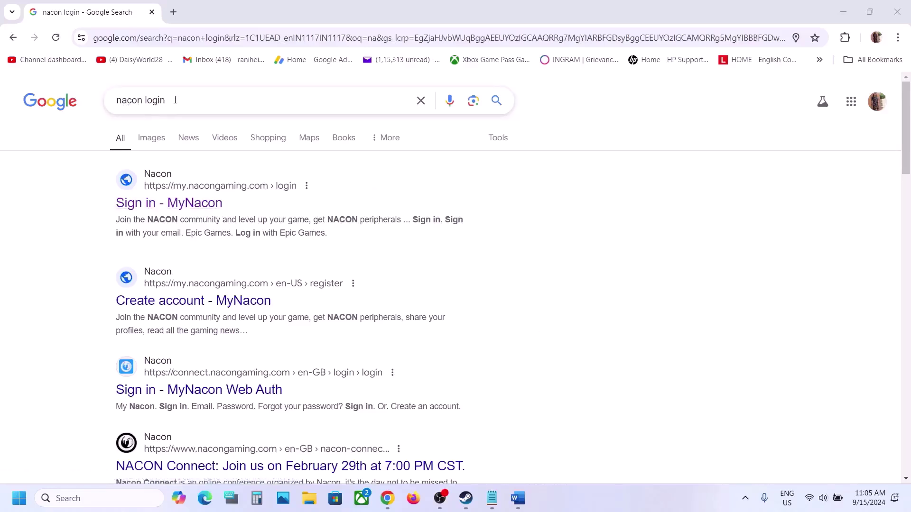
pyautogui.moveTo(175, 99); pyautogui.dragTo(101, 91)
pyautogui.click(194, 211)
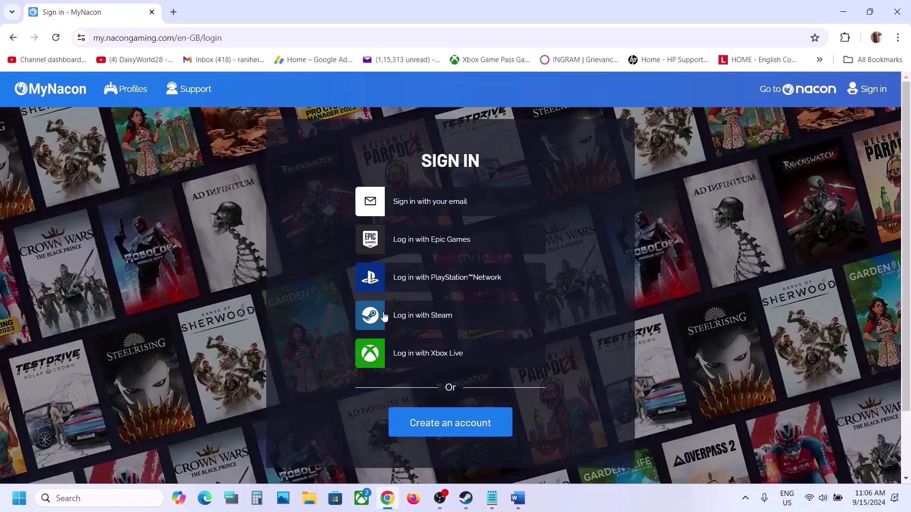
# Step: Log in to MyNacon with Steam, link the Steam account and look over the account dashboard
pyautogui.click(381, 316)
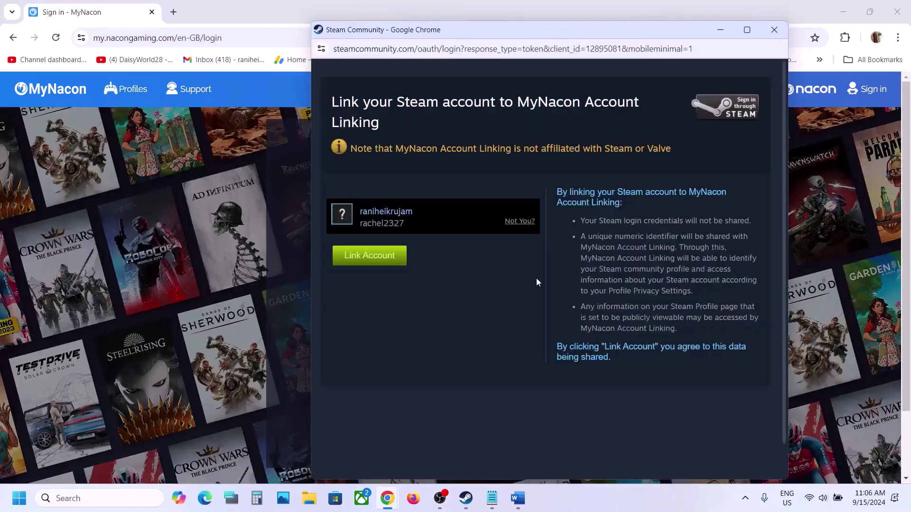
pyautogui.click(383, 257)
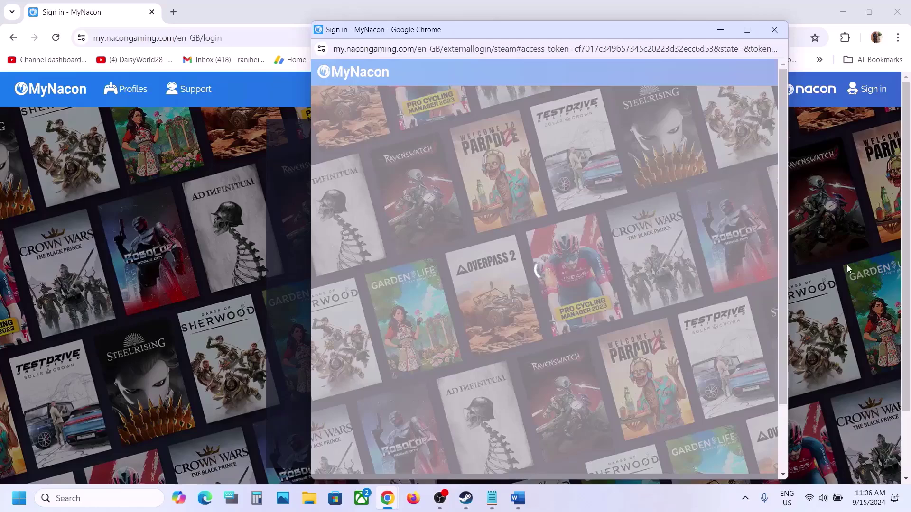
pyautogui.scroll(-2, 841, 270)
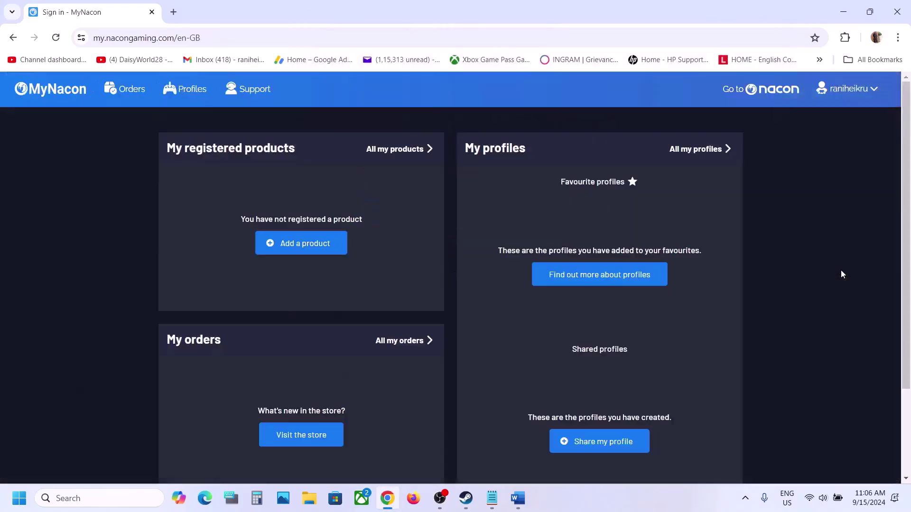
pyautogui.scroll(-3, 840, 274)
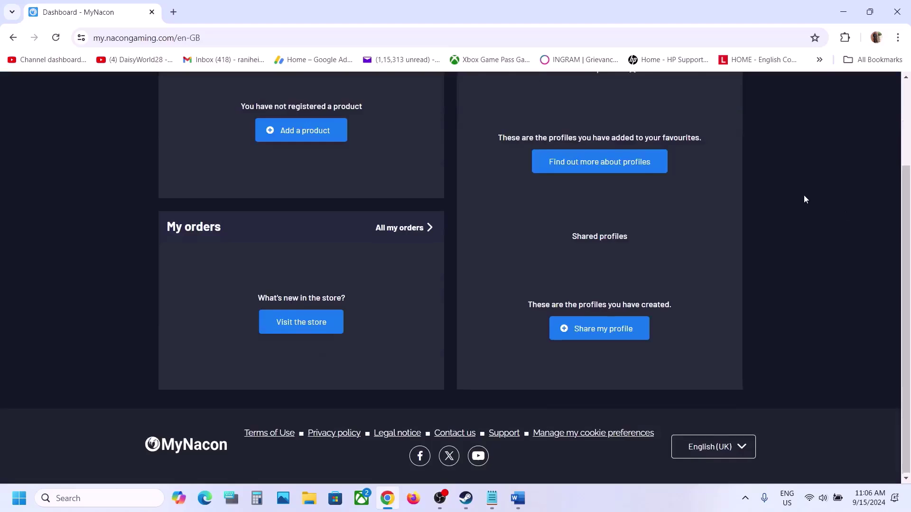
pyautogui.scroll(2, 804, 198)
pyautogui.scroll(1, 803, 195)
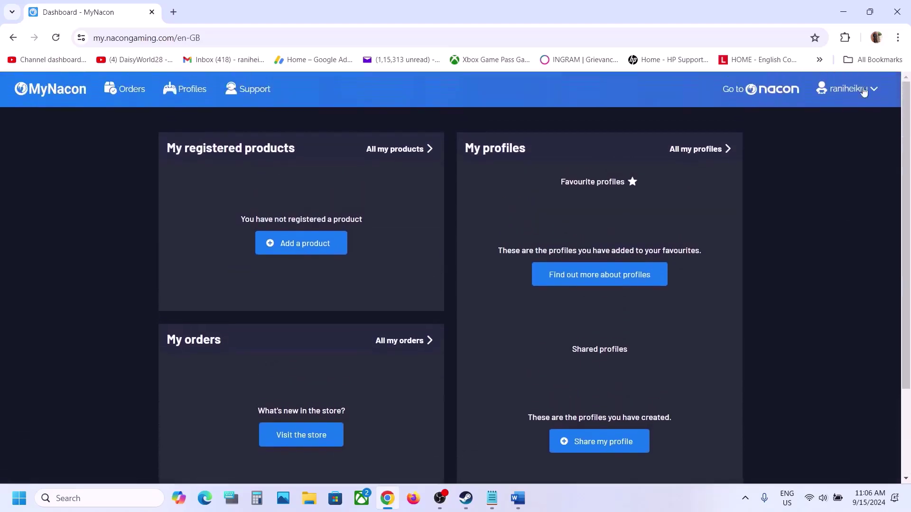
# Step: Check the linked accounts in the MyNacon account details, and switch to Steam
pyautogui.click(864, 90)
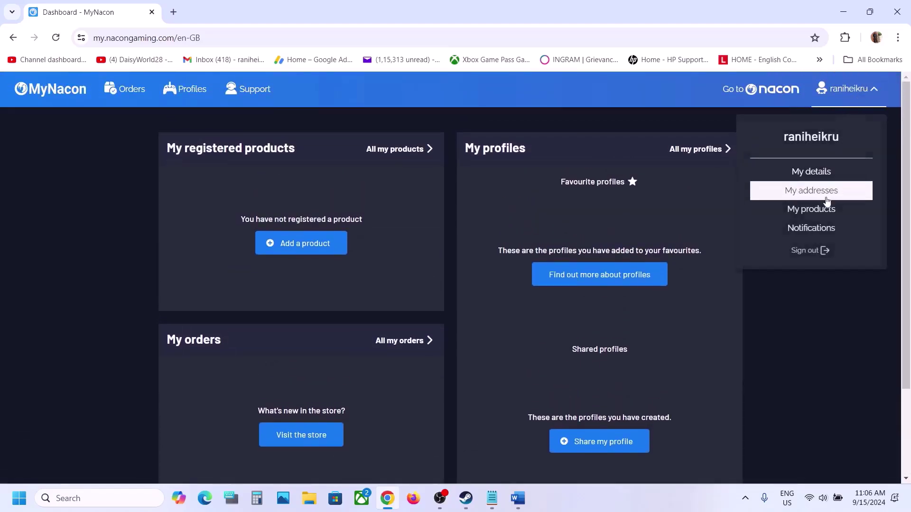
pyautogui.click(834, 181)
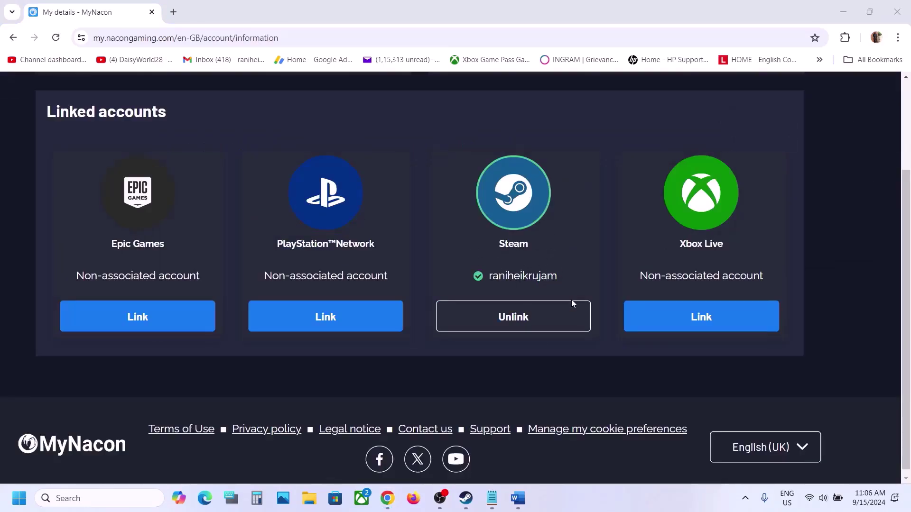
pyautogui.click(466, 498)
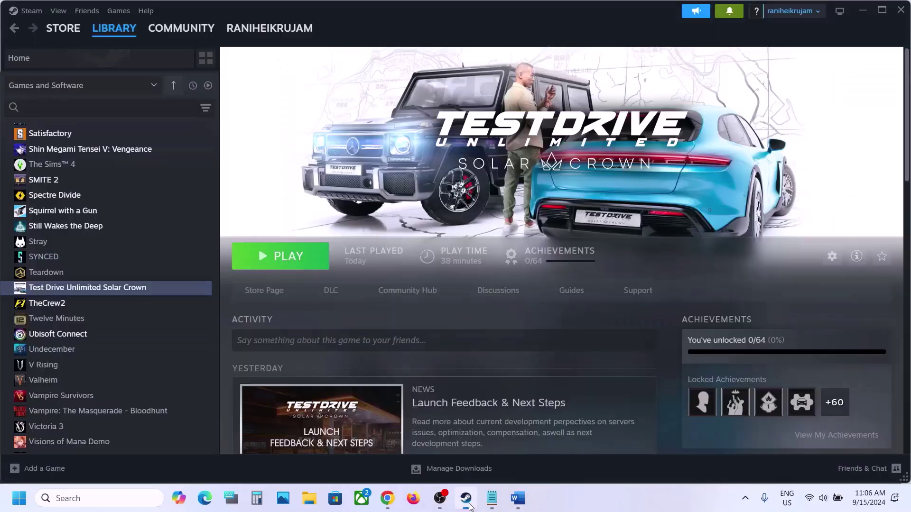
# Step: Return to Word and highlight Step 5's advice on renaming or deleting save game files and its warning about losing game progress
pyautogui.click(517, 502)
pyautogui.scroll(-2, 425, 327)
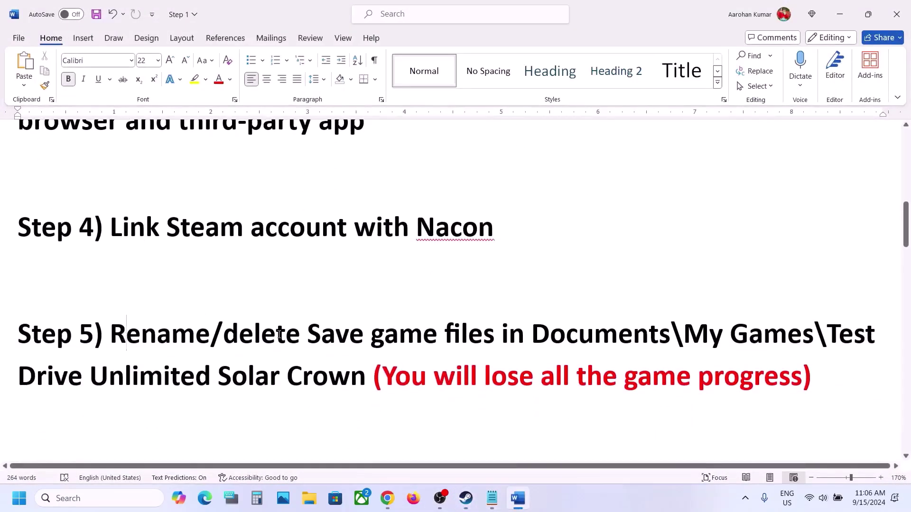
pyautogui.moveTo(126, 335); pyautogui.dragTo(619, 334)
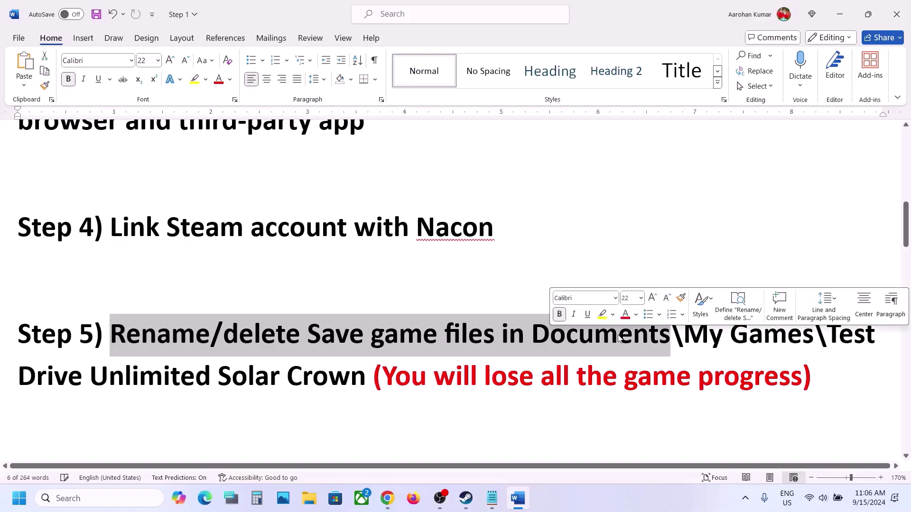
pyautogui.moveTo(382, 377); pyautogui.dragTo(786, 363)
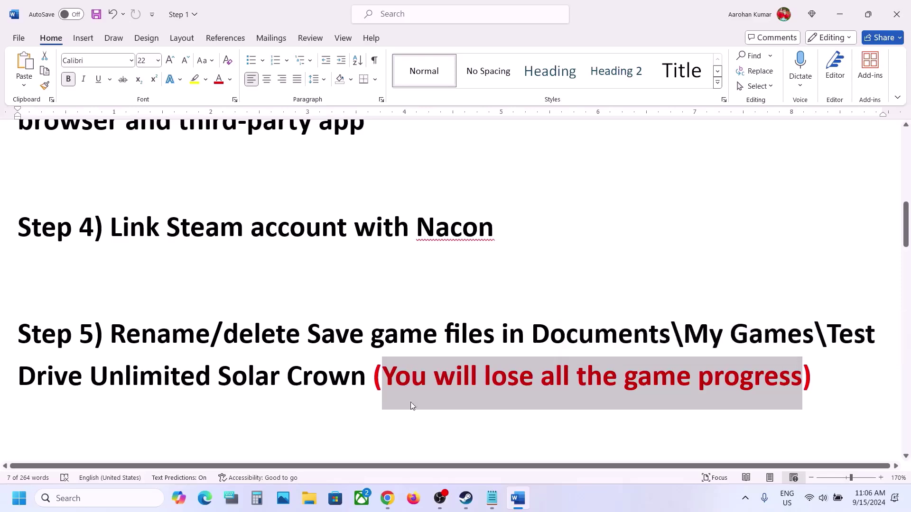
# Step: Open the My Games folder inside Documents in File Explorer
pyautogui.click(318, 499)
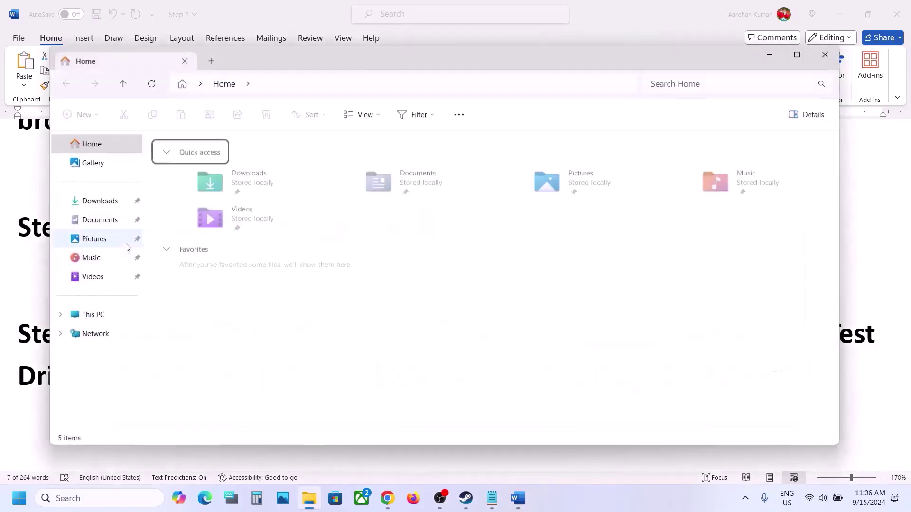
pyautogui.click(108, 220)
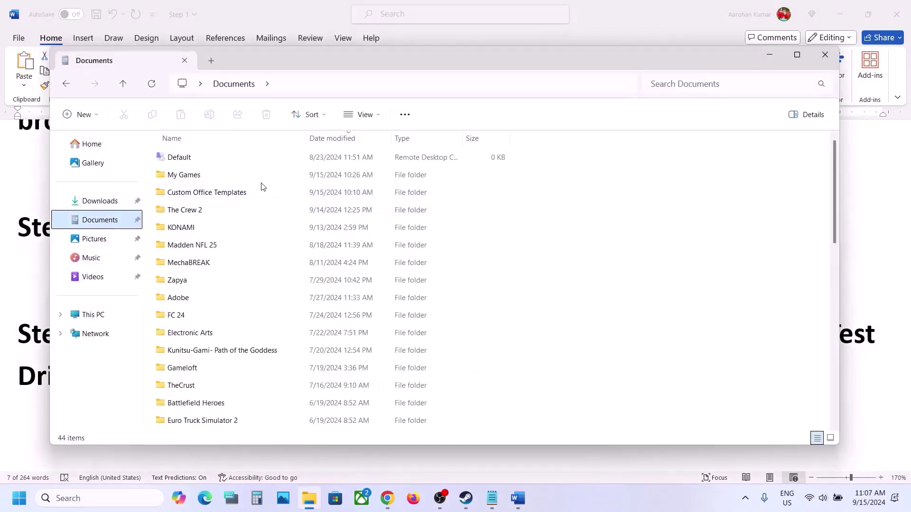
pyautogui.doubleClick(184, 175)
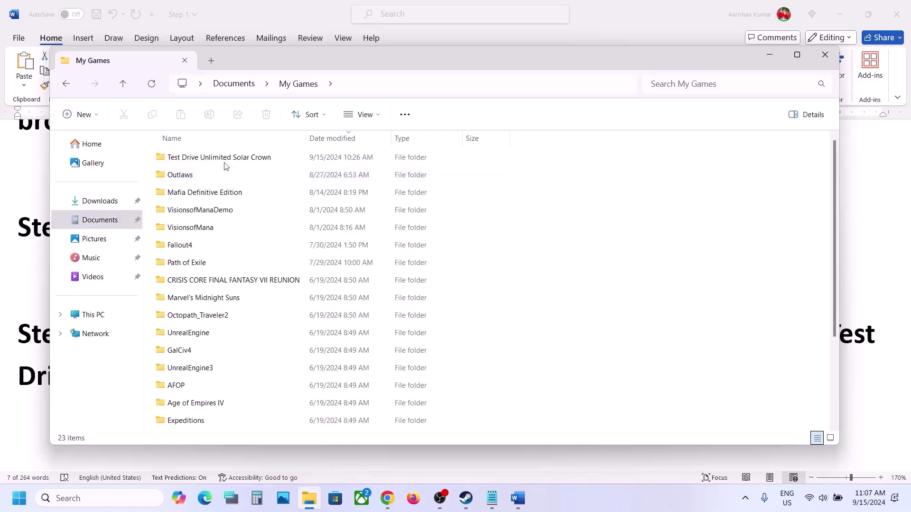
pyautogui.click(241, 161)
pyautogui.rightClick(240, 160)
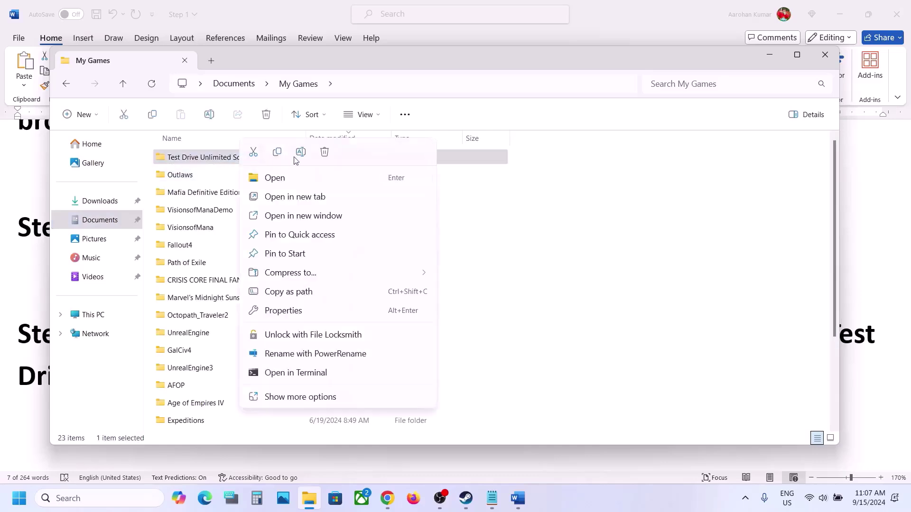
pyautogui.click(583, 204)
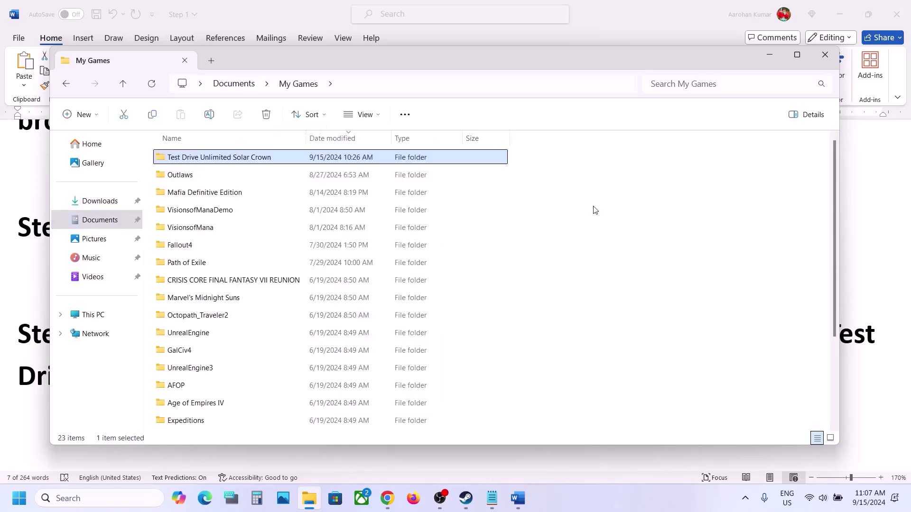
pyautogui.rightClick(224, 158)
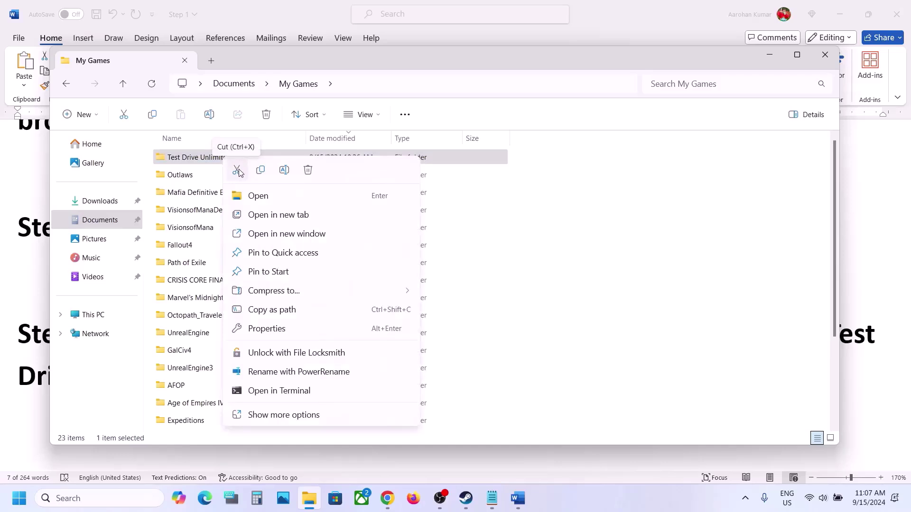
pyautogui.click(578, 209)
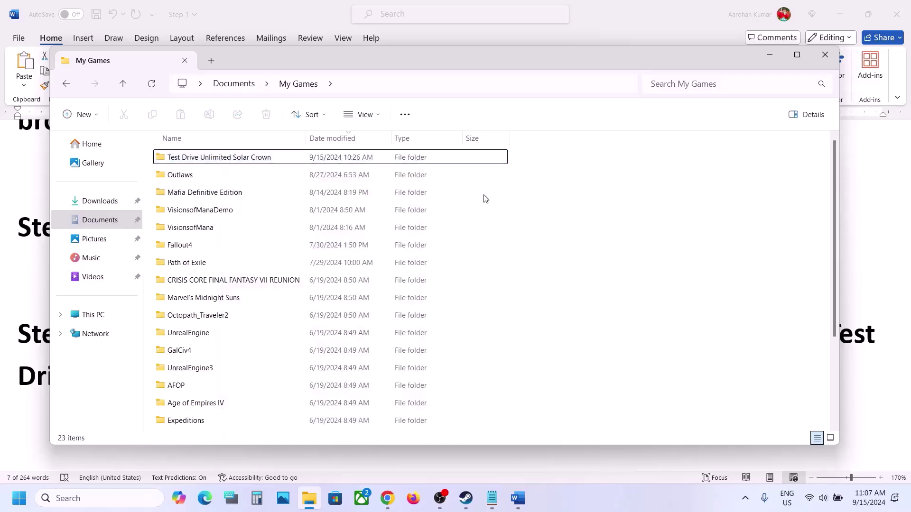
# Step: Rename the Test Drive Unlimited Solar Crown folder as "Test Drive Unlimited Solar Crown.old"
pyautogui.rightClick(270, 157)
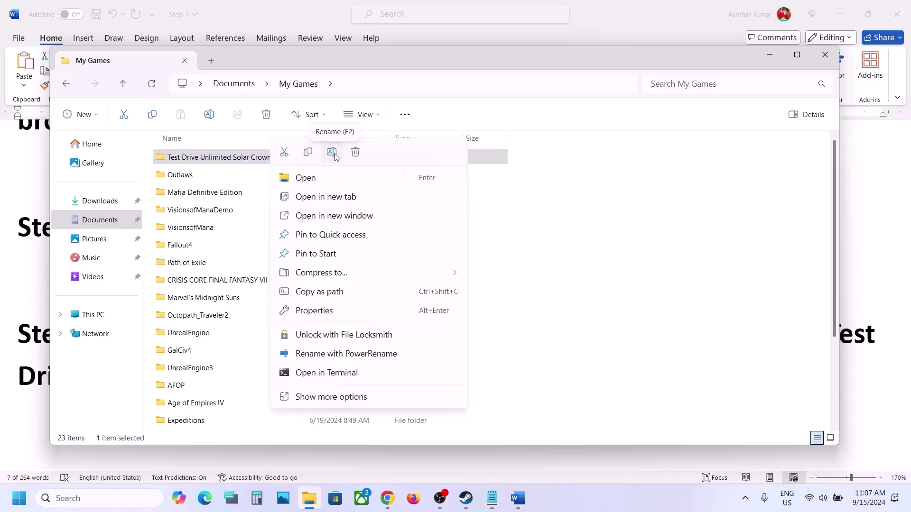
pyautogui.click(332, 152)
pyautogui.click(283, 158)
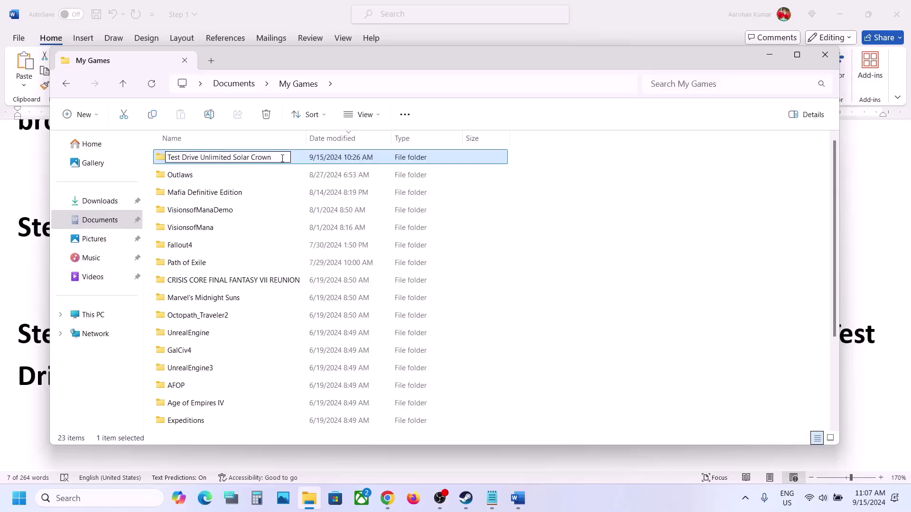
pyautogui.write('.old')
pyautogui.click(529, 291)
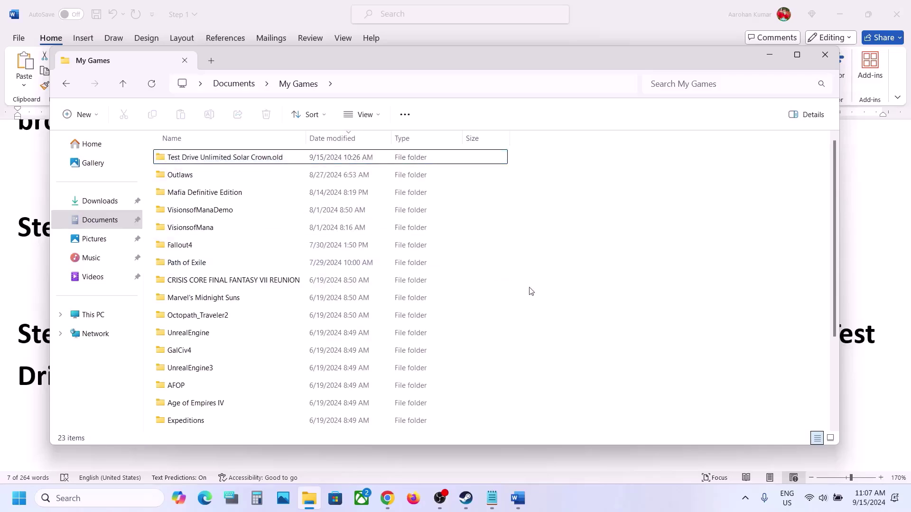
pyautogui.click(274, 154)
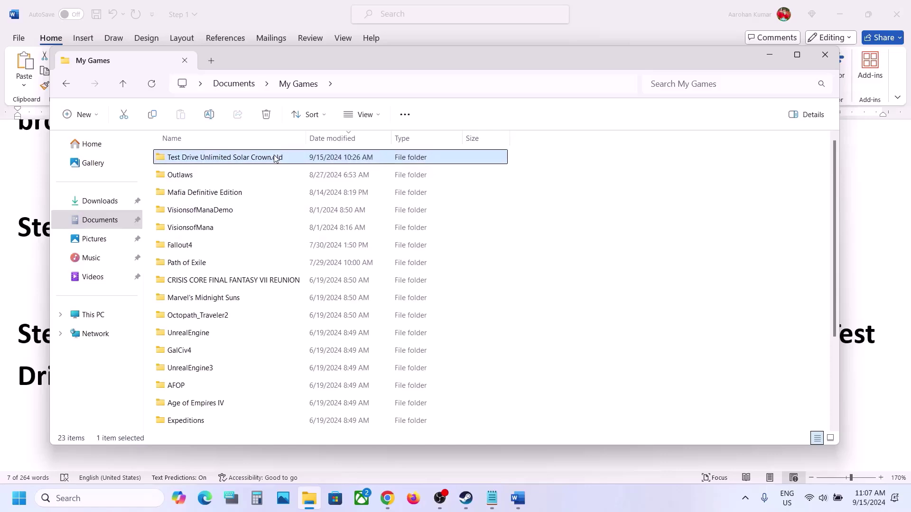
pyautogui.rightClick(274, 154)
pyautogui.click(742, 311)
# Step: Switch to Steam, return to Word and highlight Step 6's advice to run the game from the game installation folder
pyautogui.click(465, 498)
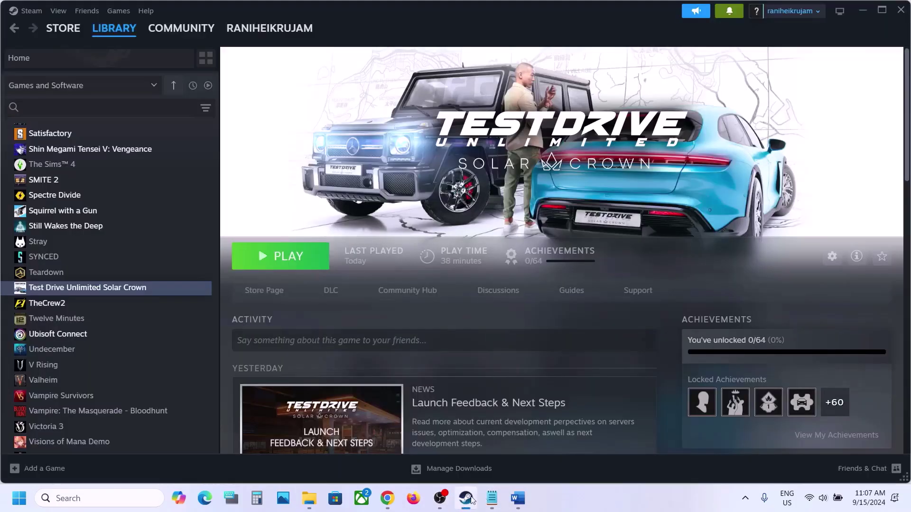
pyautogui.click(524, 503)
pyautogui.scroll(-3, 421, 275)
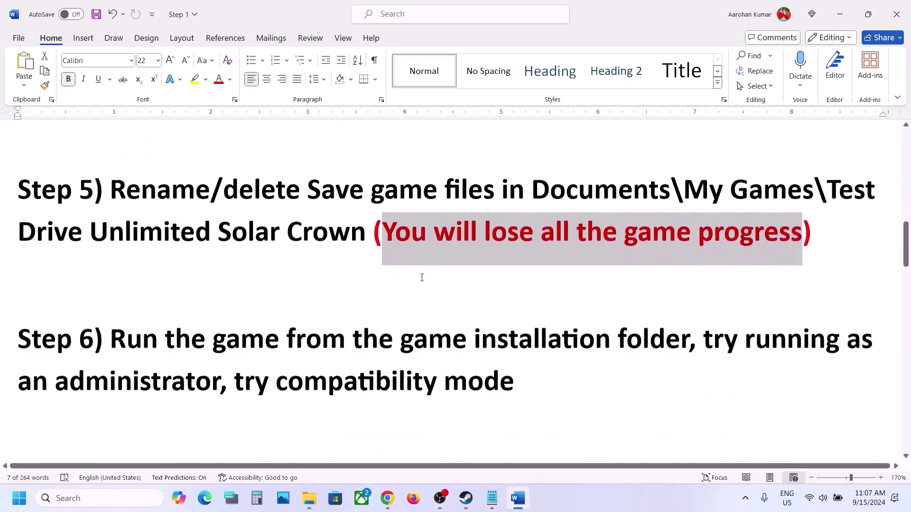
pyautogui.moveTo(145, 335); pyautogui.dragTo(688, 334)
# Step: Browse the local files of Test Drive Unlimited Solar Crown from the Steam library and maximize the folder window
pyautogui.click(465, 498)
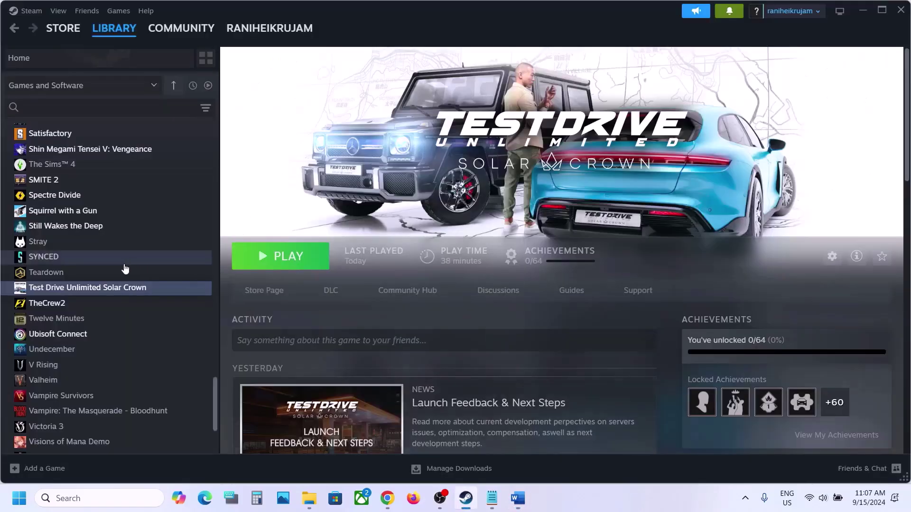
pyautogui.rightClick(102, 288)
pyautogui.moveTo(128, 359)
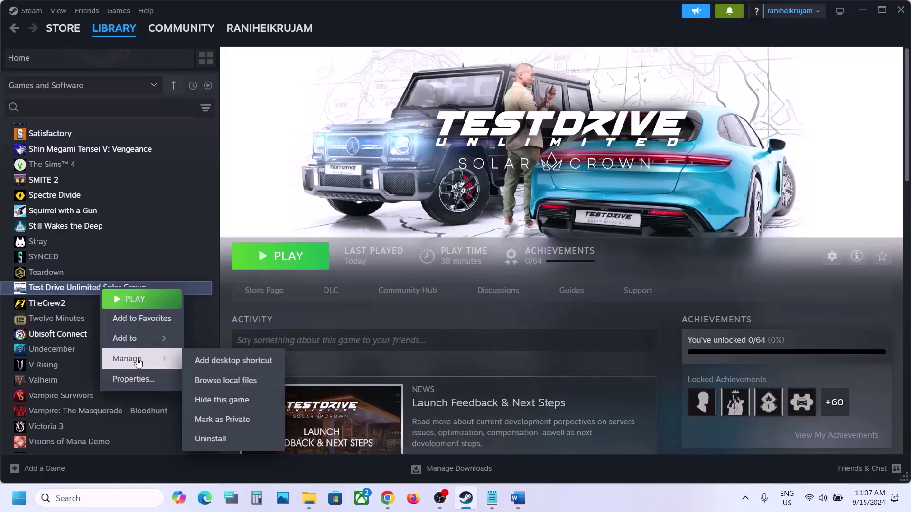
pyautogui.click(243, 384)
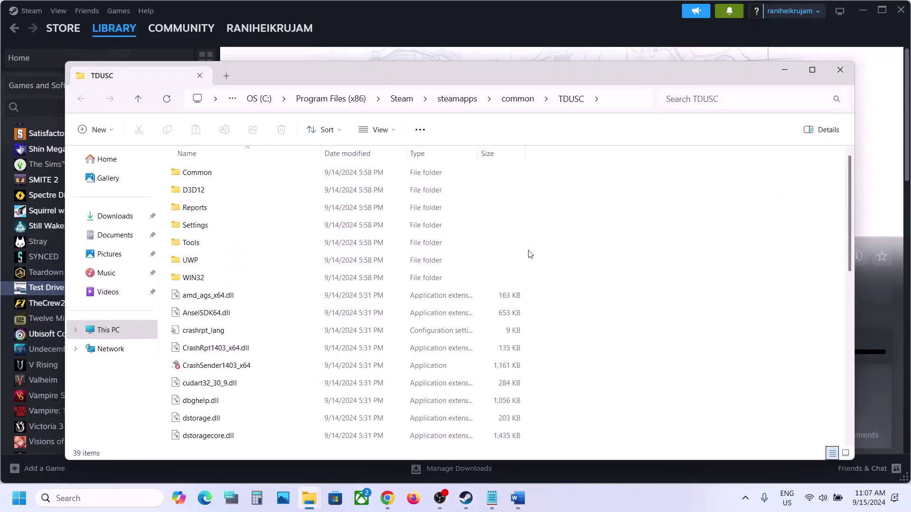
pyautogui.click(812, 69)
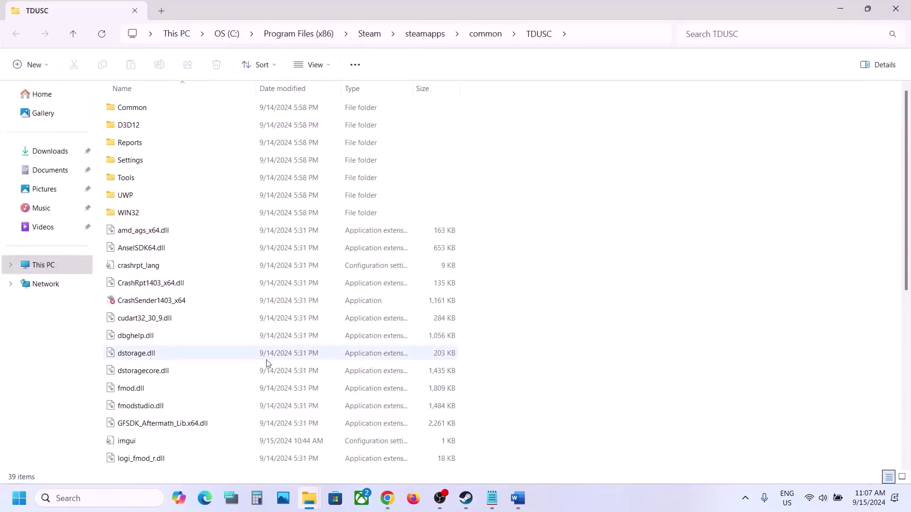
# Step: Set the TDUSC application's compatibility properties to run the program as an administrator and apply the change
pyautogui.scroll(-6, 266, 364)
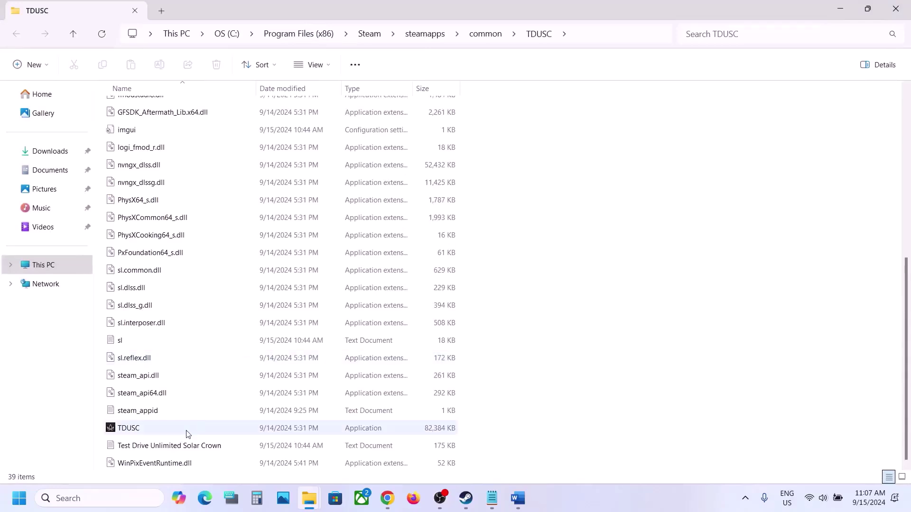
pyautogui.click(158, 432)
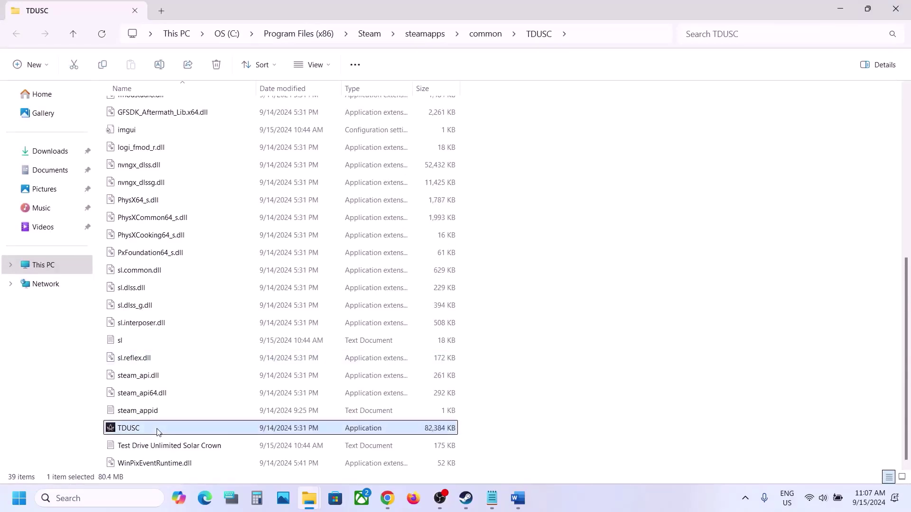
pyautogui.rightClick(193, 434)
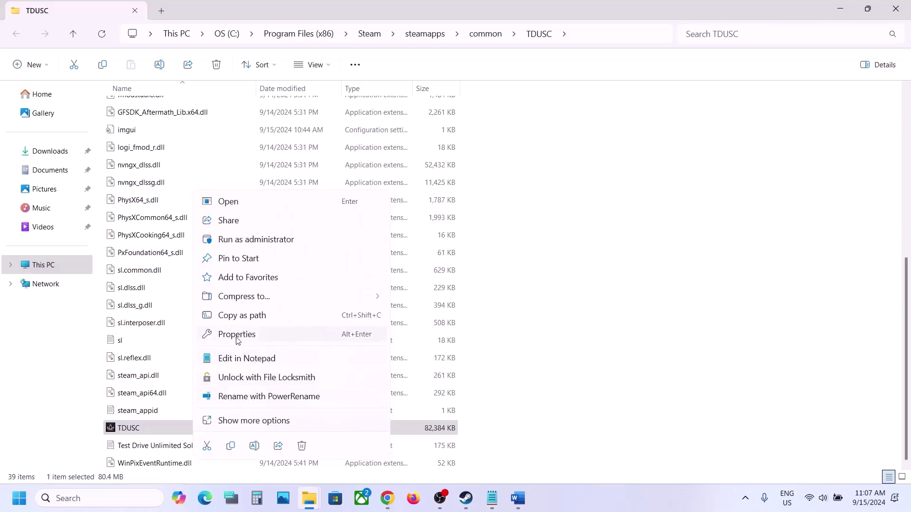
pyautogui.click(237, 335)
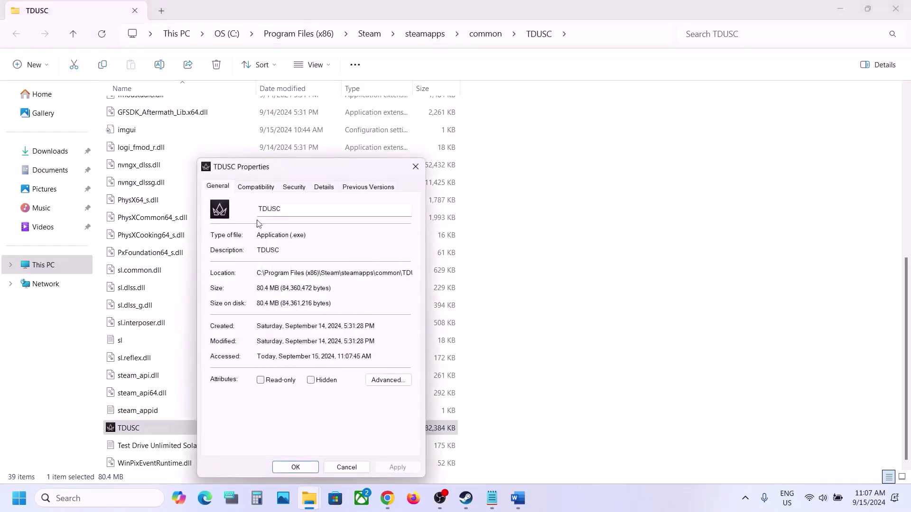
pyautogui.click(251, 189)
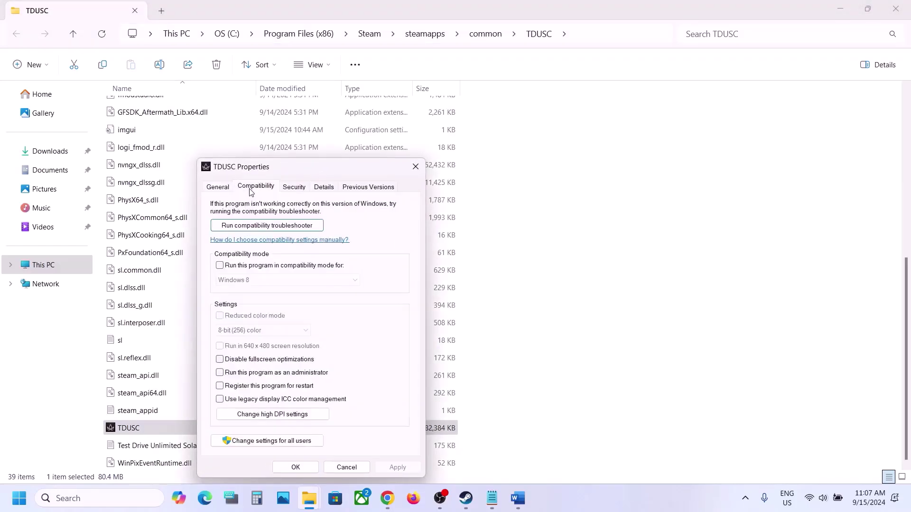
pyautogui.click(220, 373)
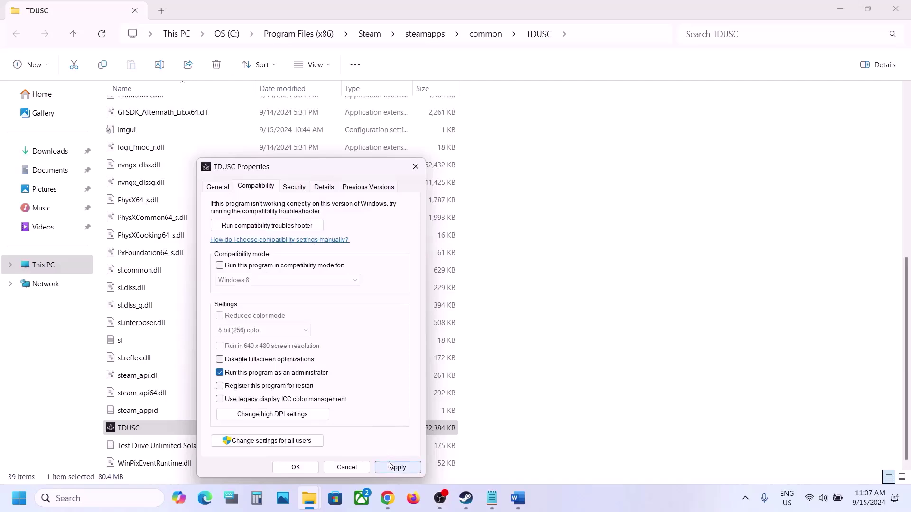
pyautogui.click(396, 467)
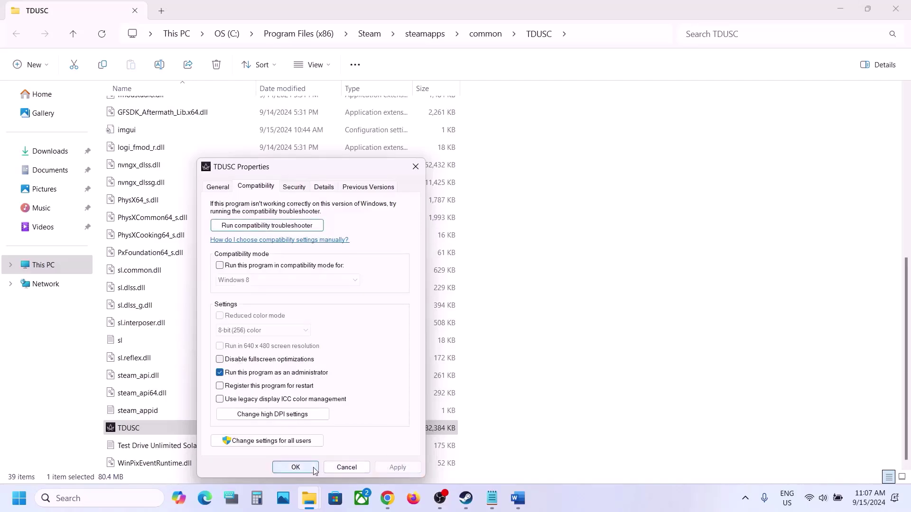
# Step: Set the TDUSC application's compatibility properties to run the program in compatibility mode for Windows 8 and apply the change
pyautogui.click(295, 467)
pyautogui.rightClick(201, 432)
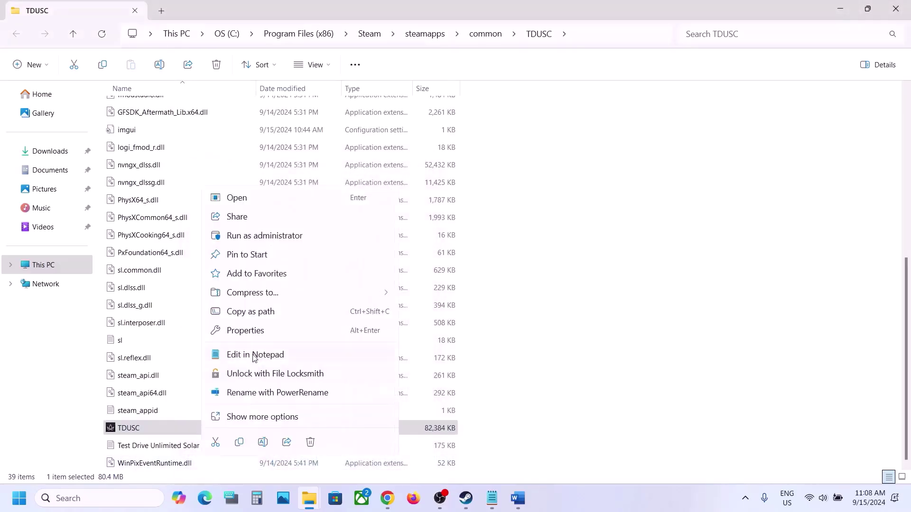
pyautogui.click(240, 329)
pyautogui.click(265, 188)
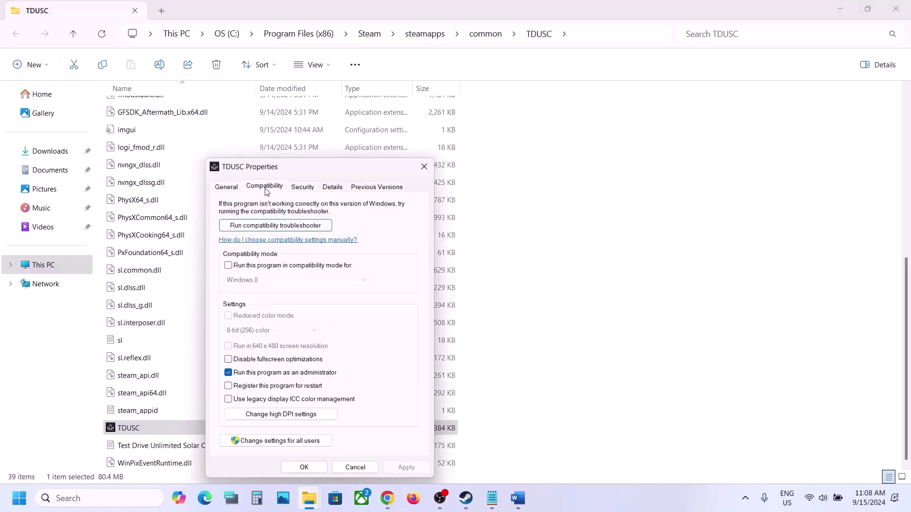
pyautogui.click(228, 266)
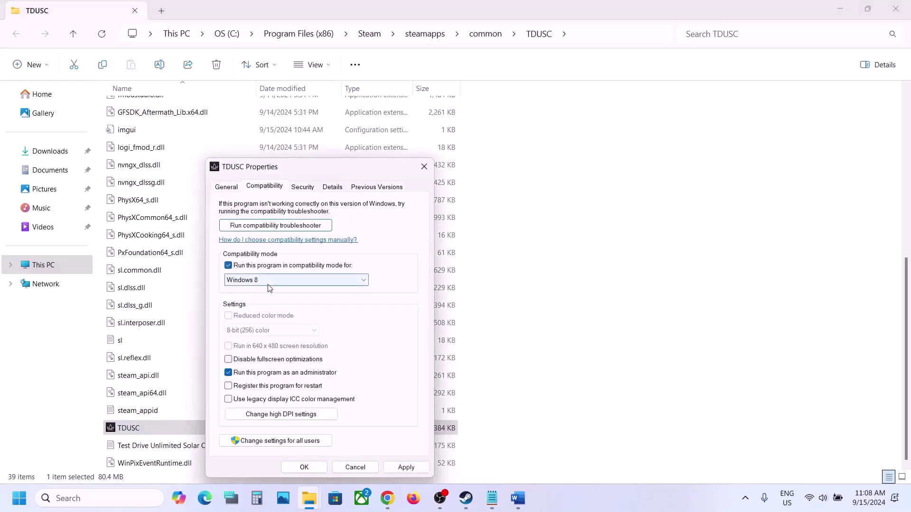
pyautogui.click(402, 468)
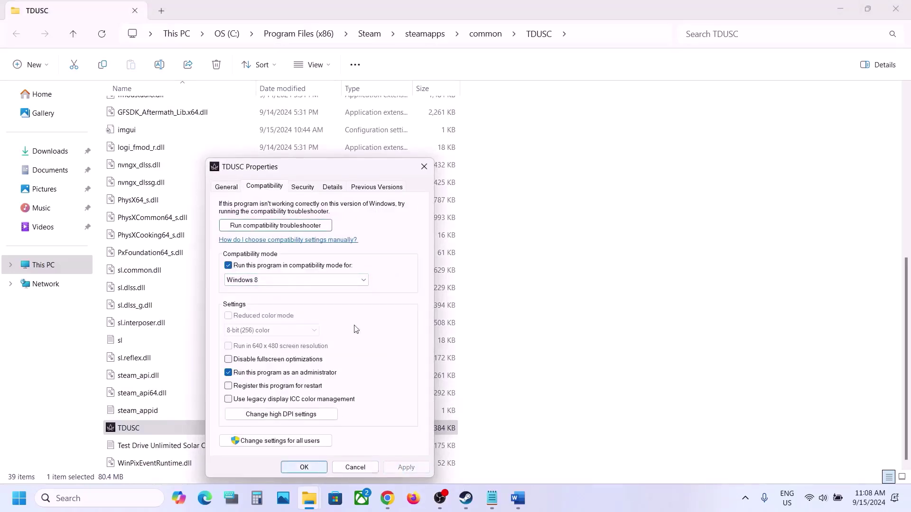
# Step: Set TDUSC's compatibility mode to Windows 7, disable fullscreen optimizations, and apply the changes
pyautogui.click(291, 283)
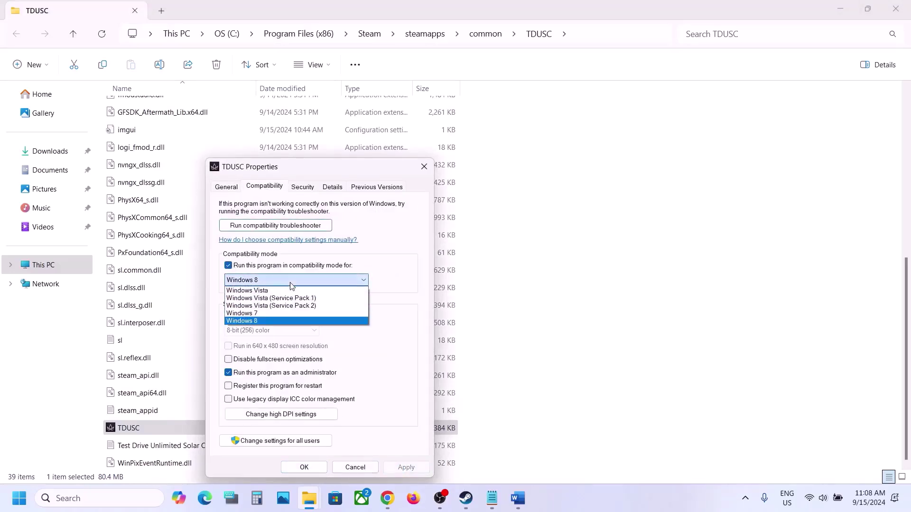
pyautogui.click(261, 314)
pyautogui.click(406, 467)
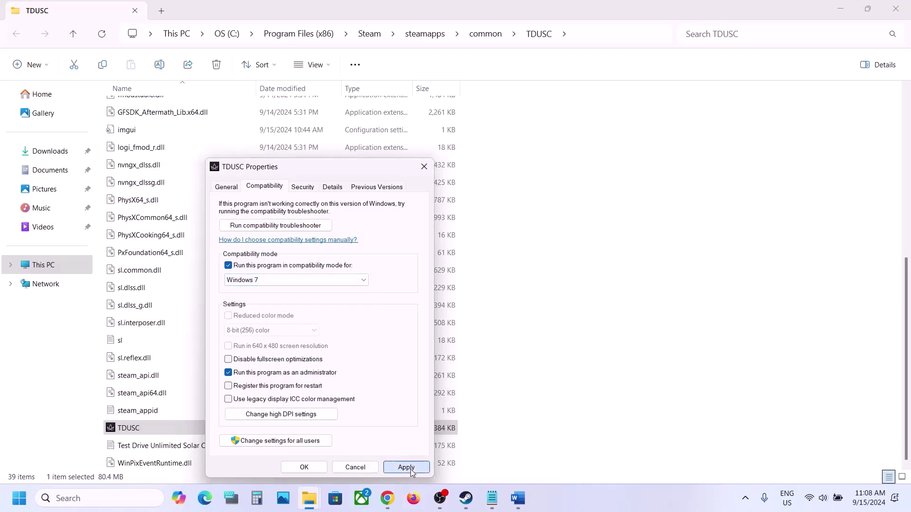
pyautogui.click(230, 361)
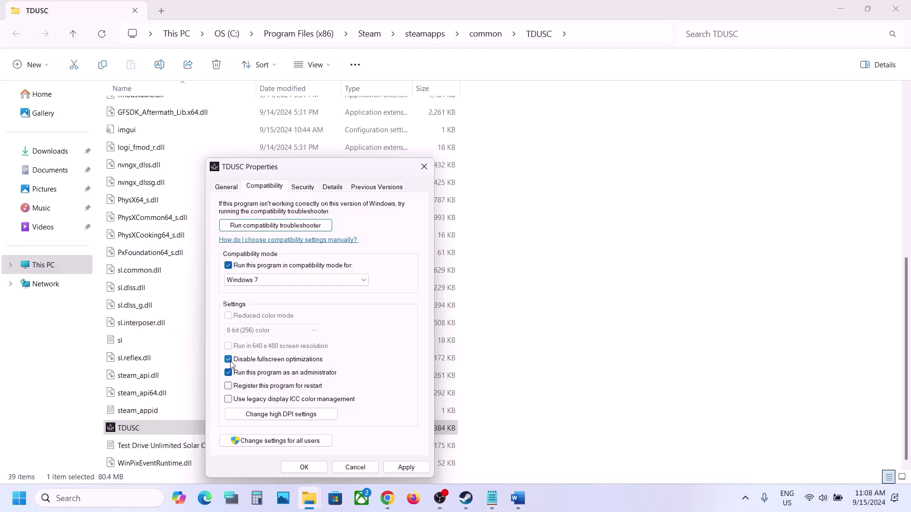
pyautogui.click(406, 466)
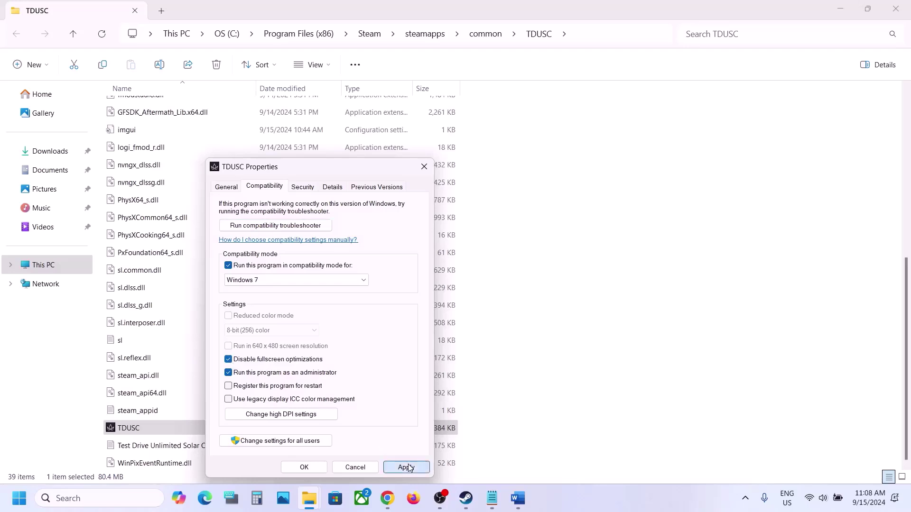
pyautogui.click(304, 467)
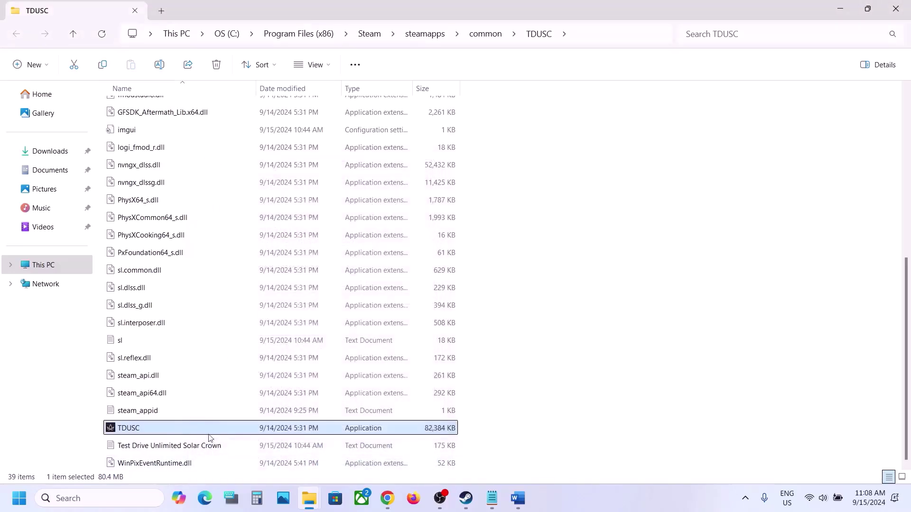
# Step: Turn off compatibility mode, Disable fullscreen optimizations and Run this program as an administrator in TDUSC's properties, and apply
pyautogui.rightClick(164, 421)
pyautogui.click(209, 324)
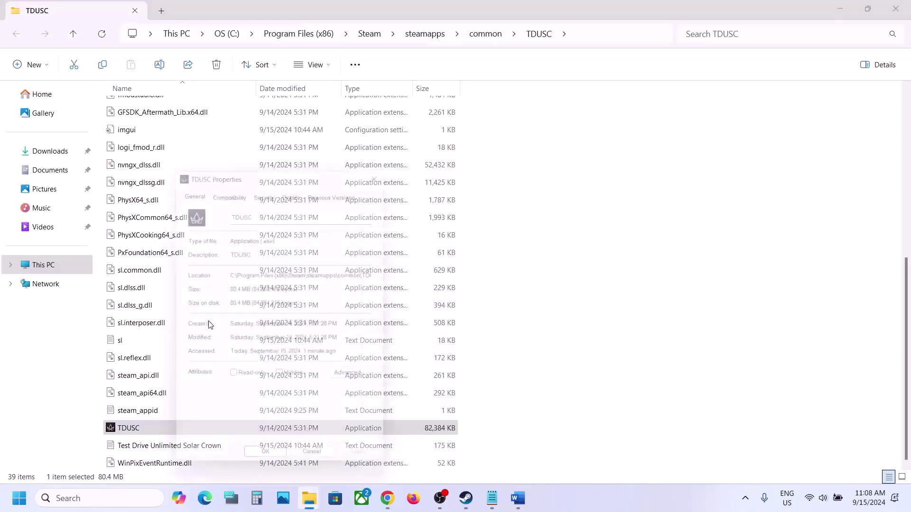
pyautogui.click(228, 186)
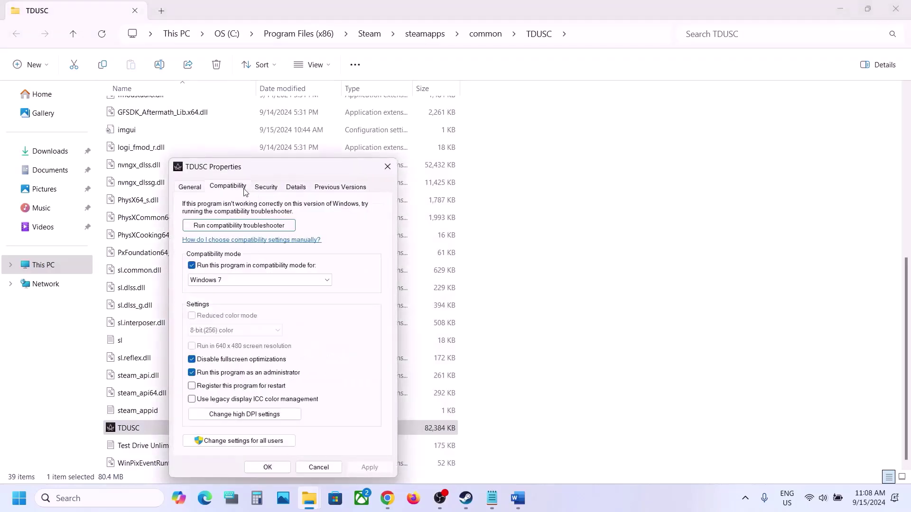
pyautogui.click(192, 266)
pyautogui.click(192, 361)
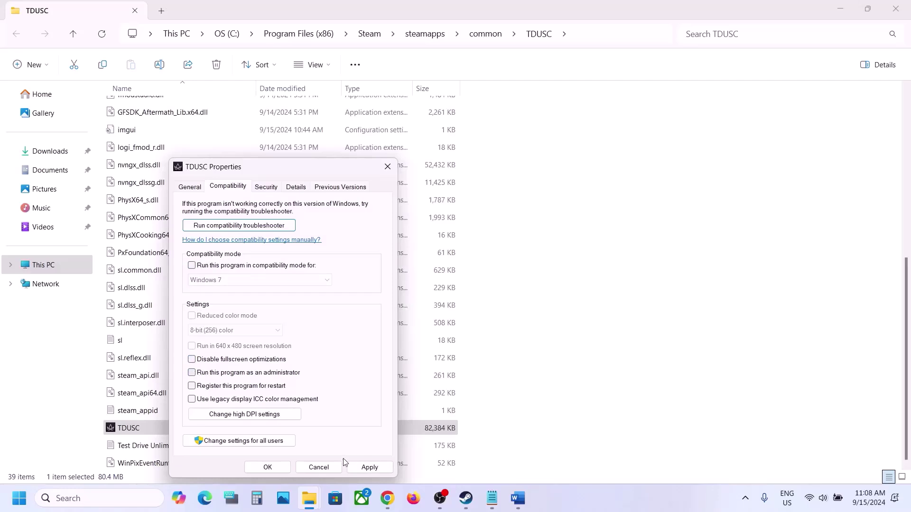
pyautogui.click(369, 467)
pyautogui.click(283, 467)
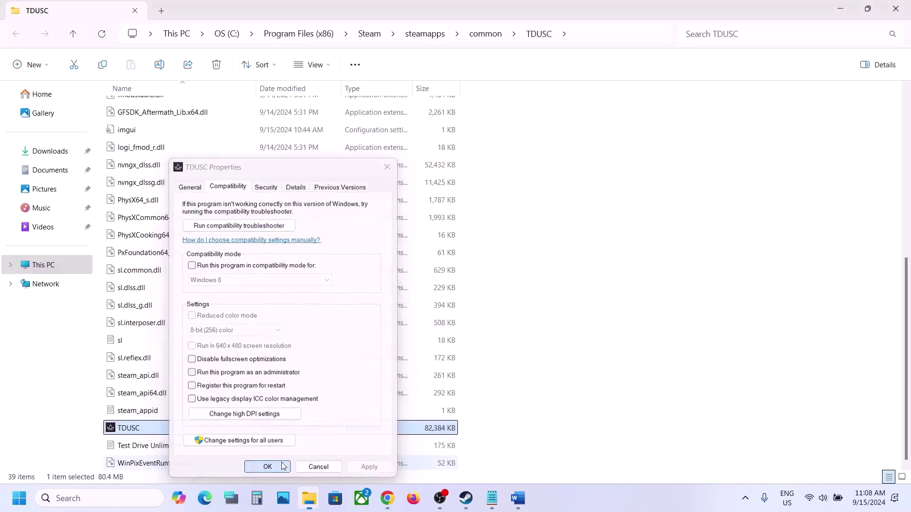
# Step: Override TDUSC's high DPI scaling behavior with scaling performed by Application and apply the change
pyautogui.rightClick(197, 430)
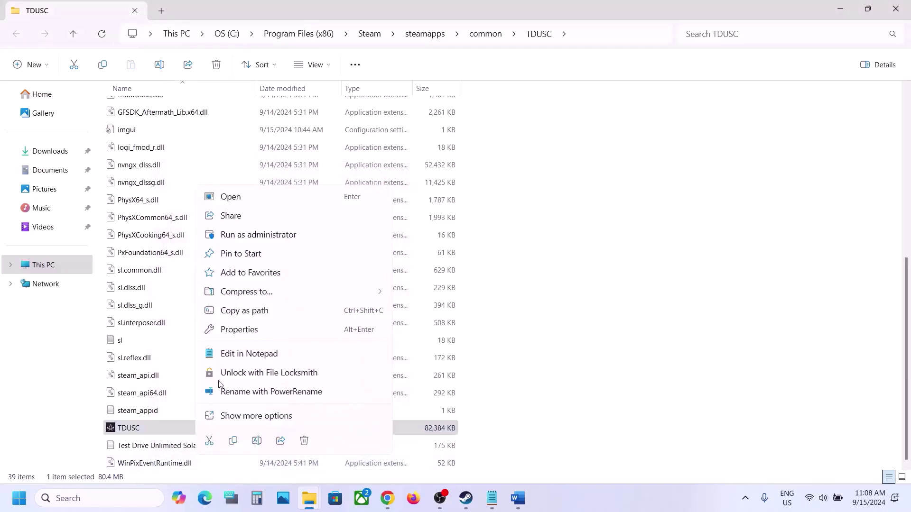
pyautogui.click(235, 328)
pyautogui.click(272, 189)
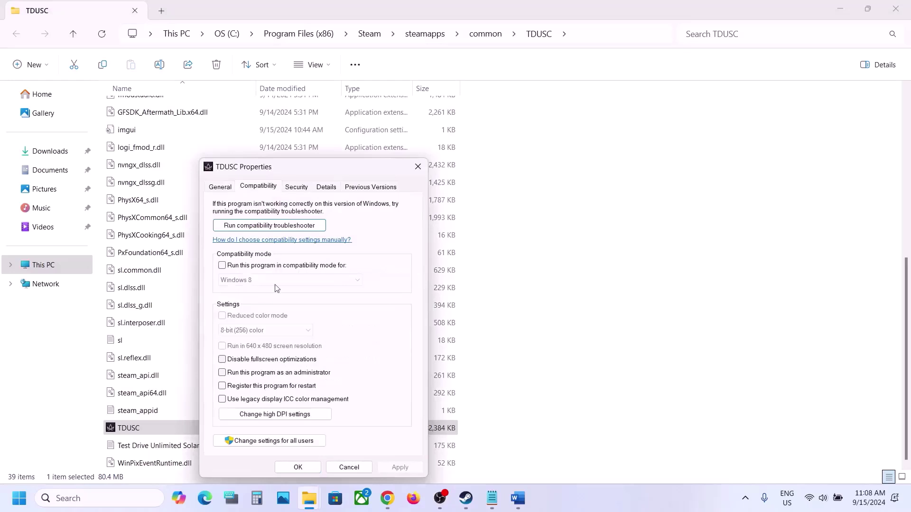
pyautogui.click(272, 415)
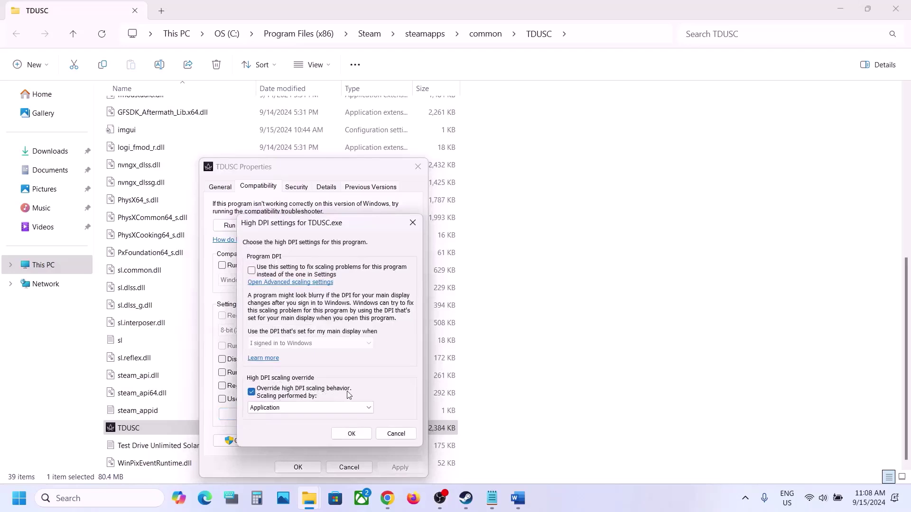
pyautogui.click(273, 409)
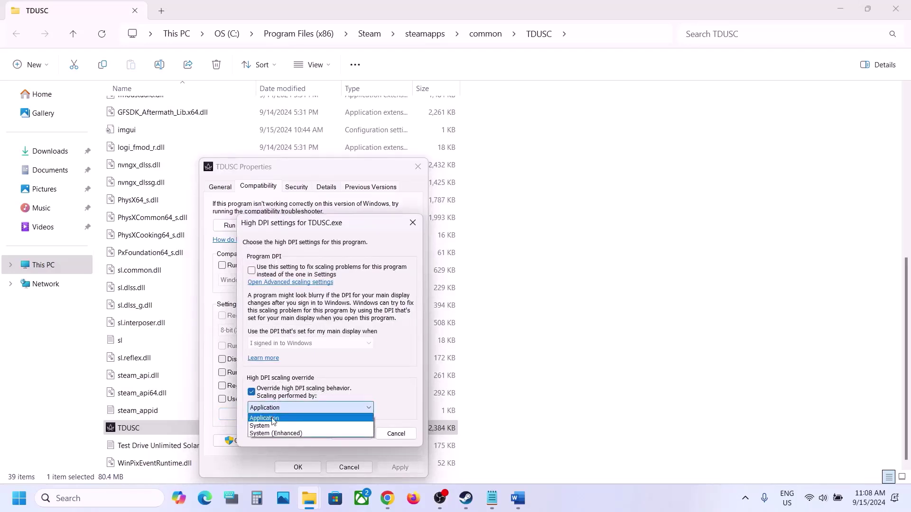
pyautogui.click(273, 421)
pyautogui.click(350, 434)
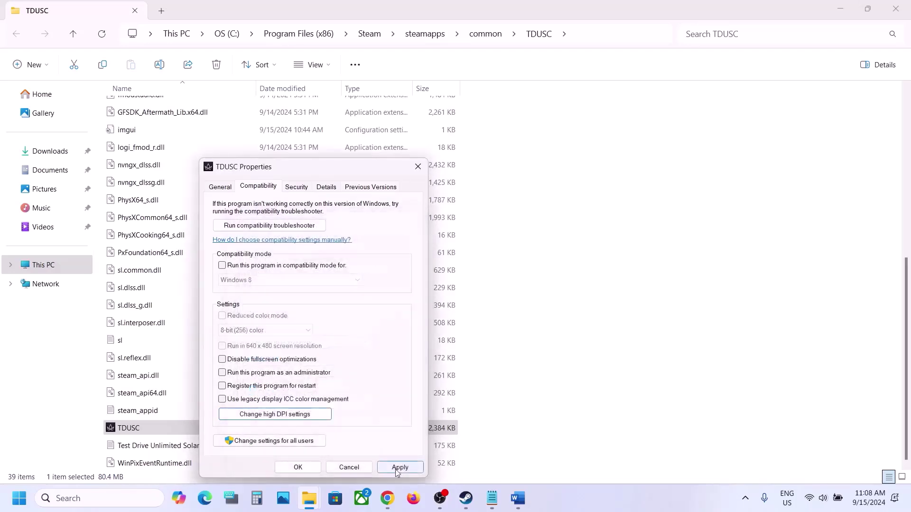
pyautogui.click(397, 468)
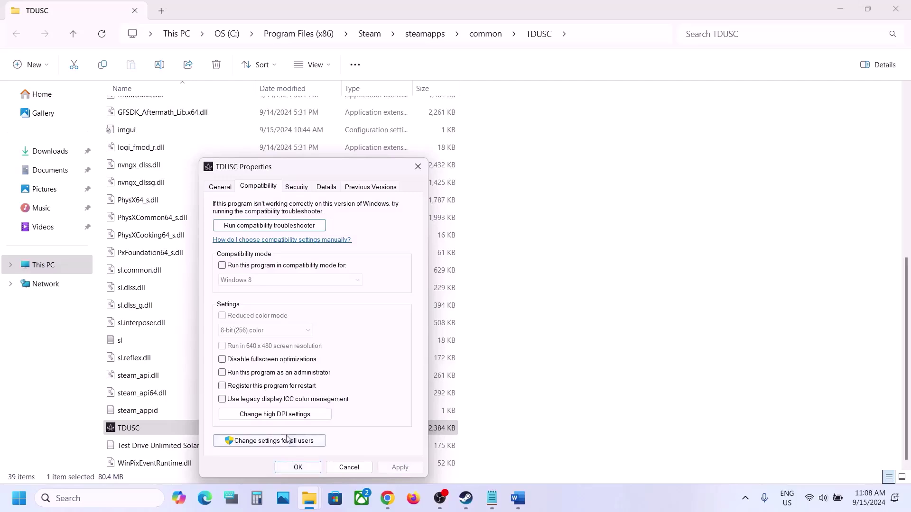
# Step: Turn off the high DPI scaling override for TDUSC, apply the change and close its properties
pyautogui.click(277, 415)
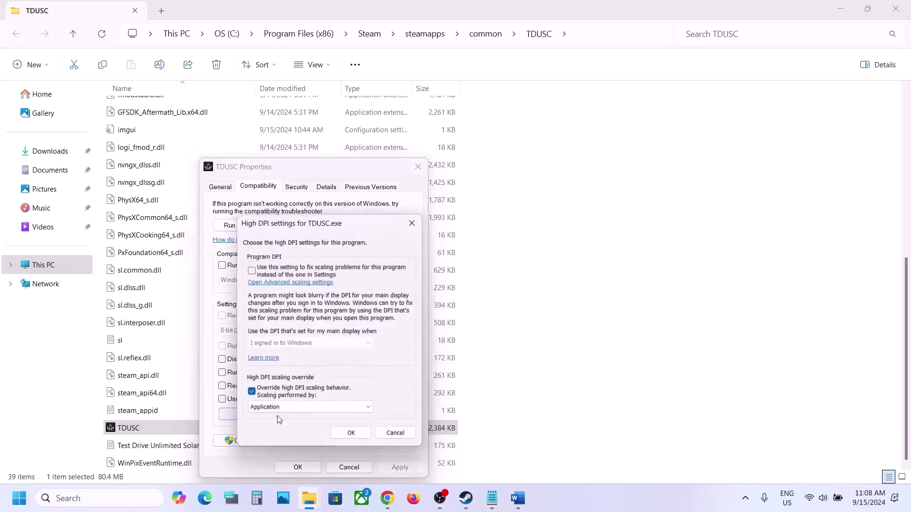
pyautogui.click(251, 391)
pyautogui.click(351, 433)
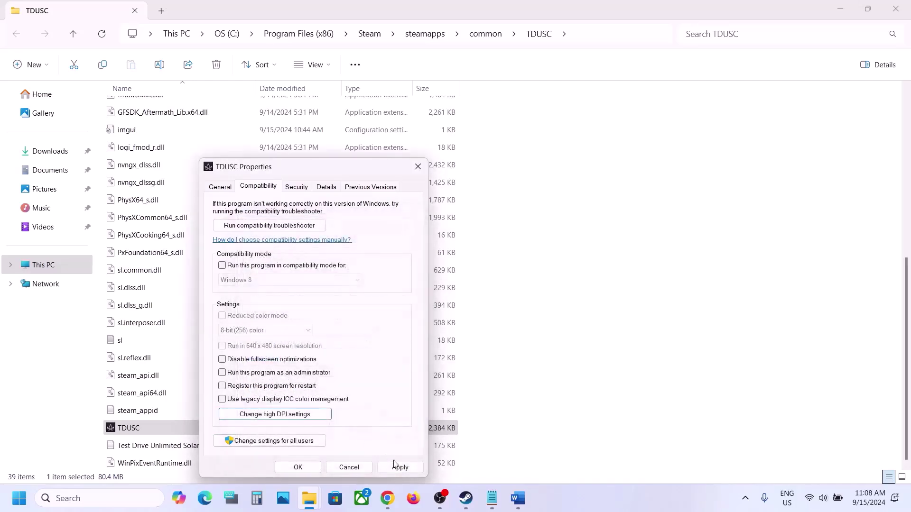
pyautogui.click(400, 467)
pyautogui.click(297, 467)
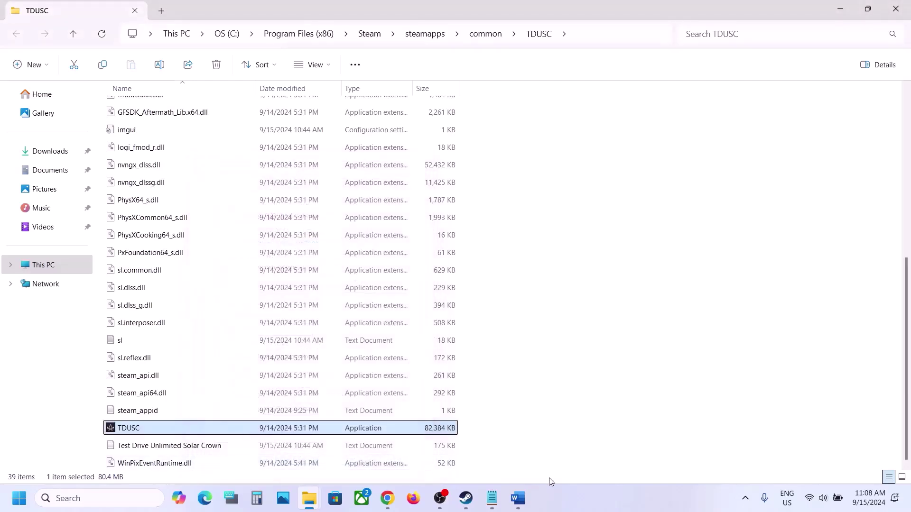
# Step: Switch to Word and highlight Step 7's advice on allowing the game exe through third-party antivirus and Windows Security
pyautogui.click(525, 502)
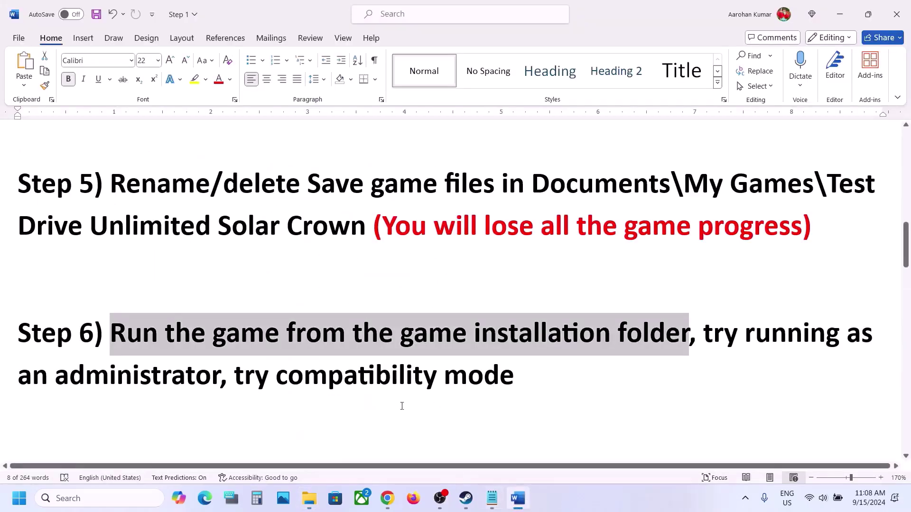
pyautogui.scroll(-5, 402, 406)
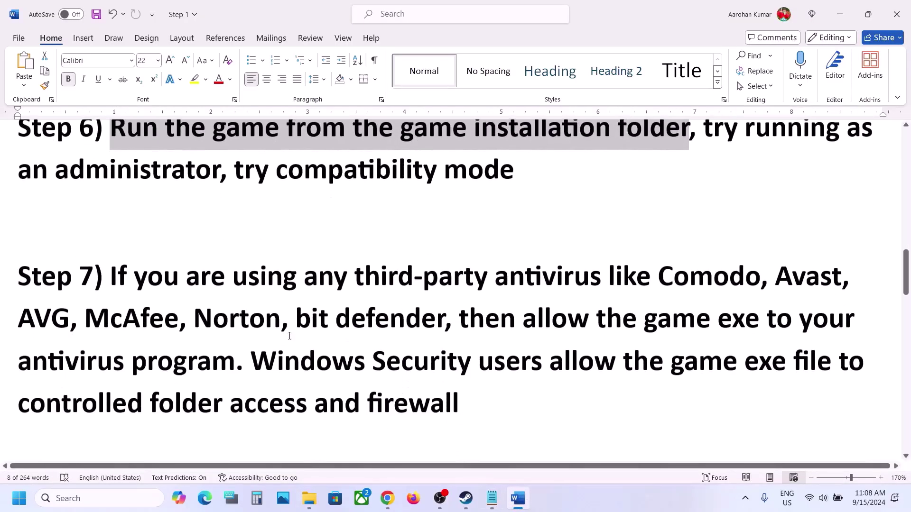
pyautogui.moveTo(127, 283); pyautogui.dragTo(522, 315)
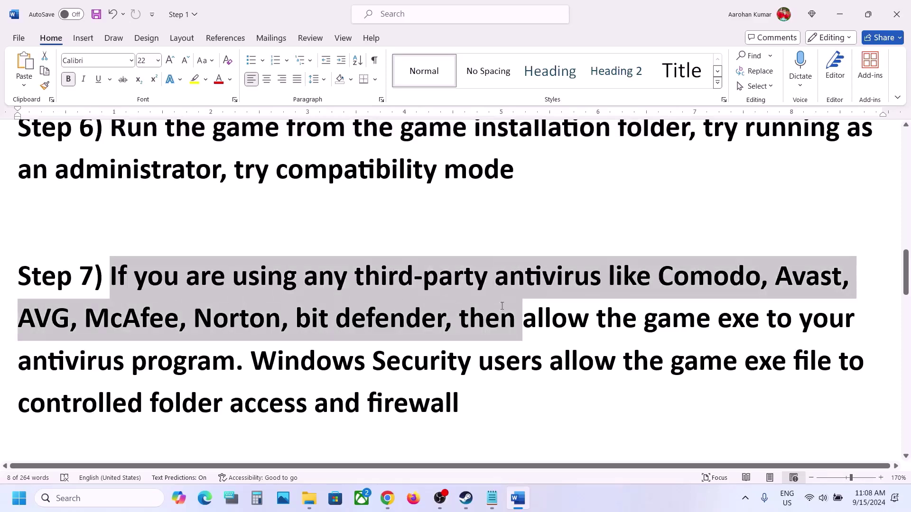
pyautogui.click(522, 315)
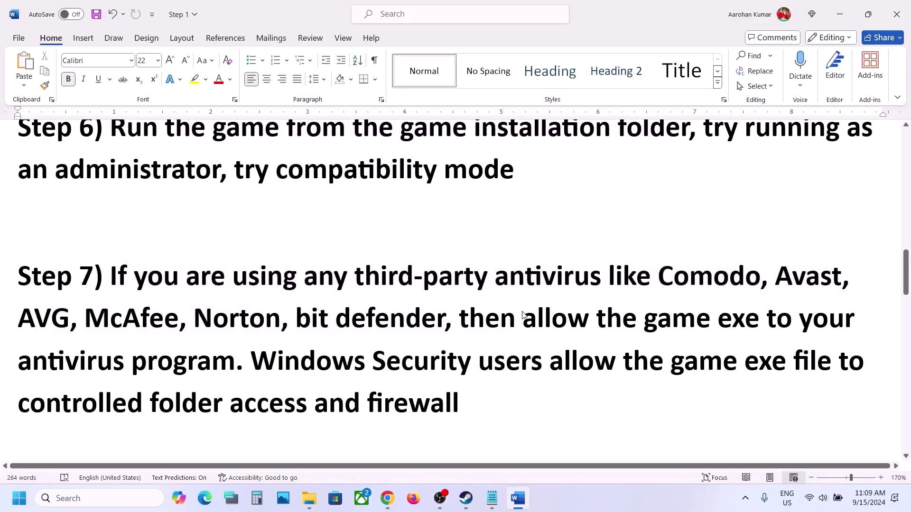
pyautogui.moveTo(523, 315); pyautogui.dragTo(235, 353)
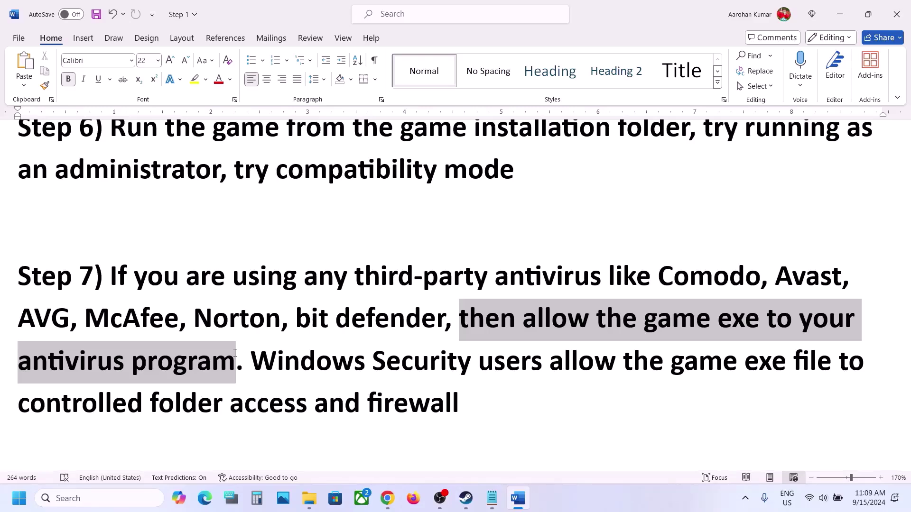
pyautogui.moveTo(250, 361); pyautogui.dragTo(471, 365)
# Step: Open the list of apps allowed through Controlled folder access in Windows Security's ransomware protection, reached from Windows Settings
pyautogui.press('super+i')
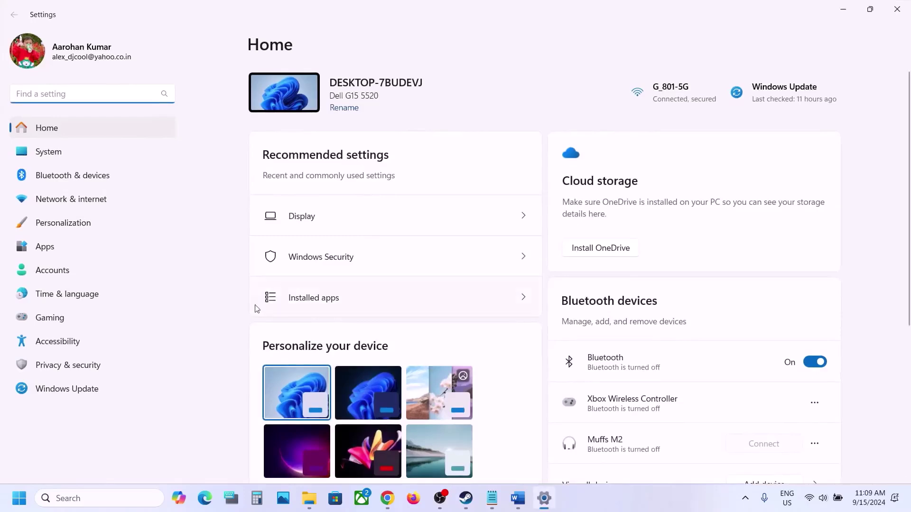
pyautogui.click(86, 369)
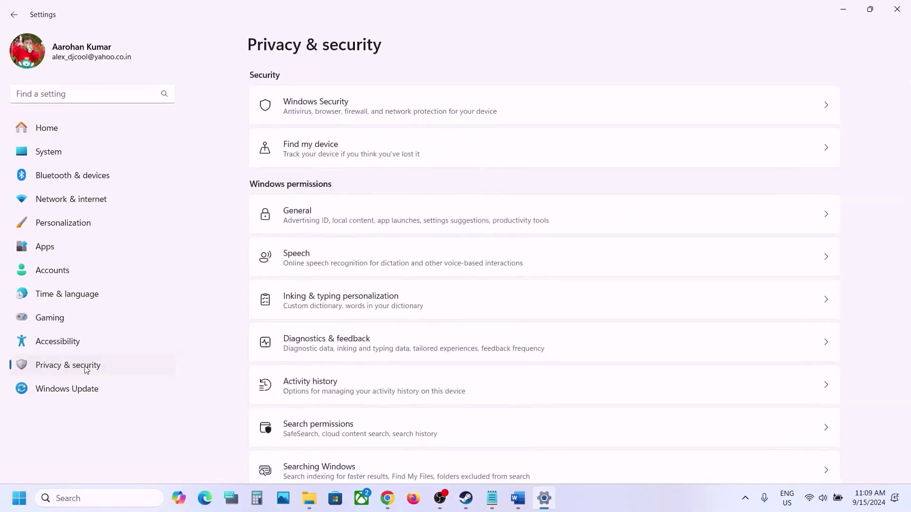
pyautogui.click(346, 109)
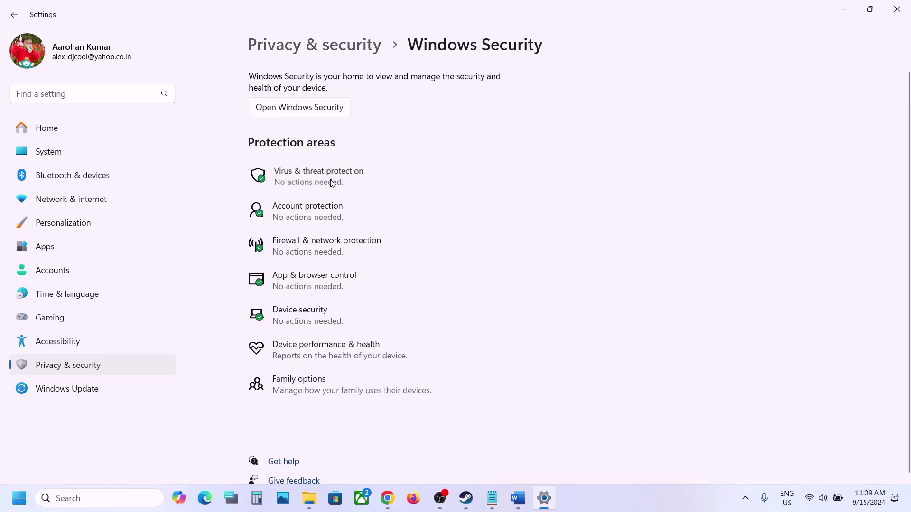
pyautogui.click(330, 183)
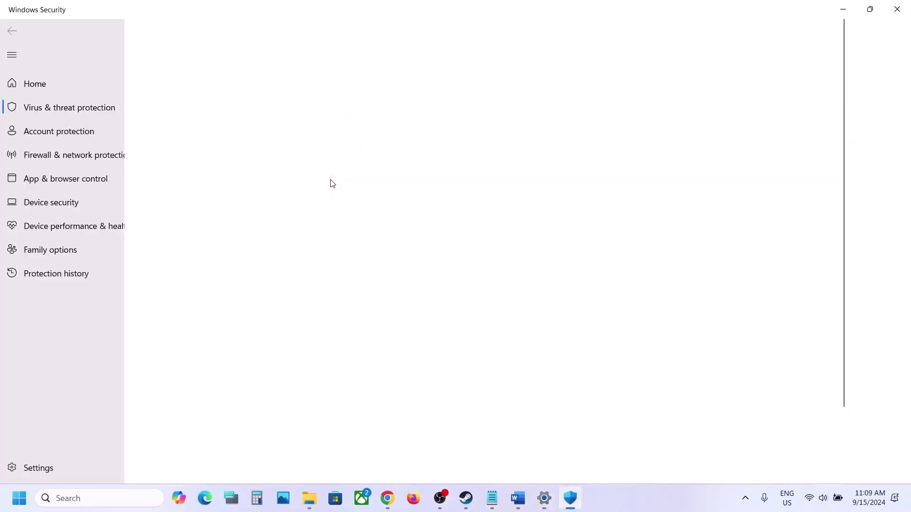
pyautogui.scroll(-2, 330, 183)
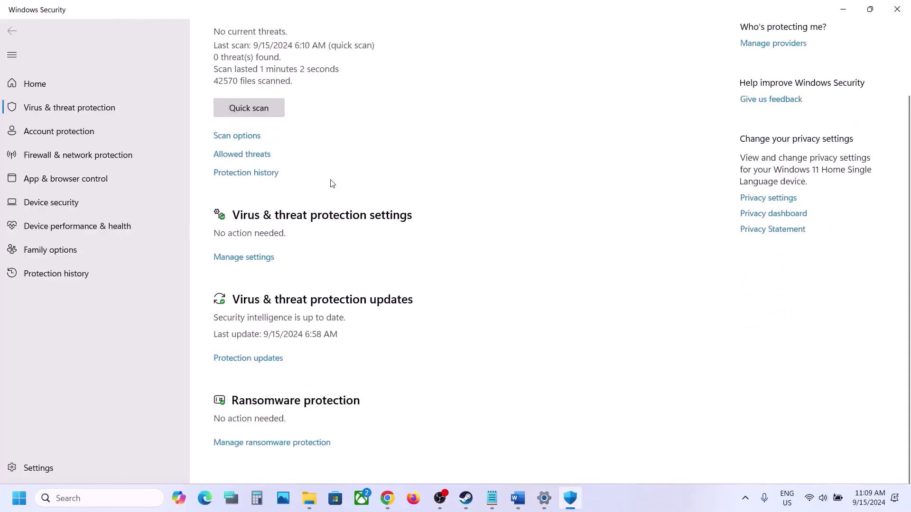
pyautogui.click(302, 443)
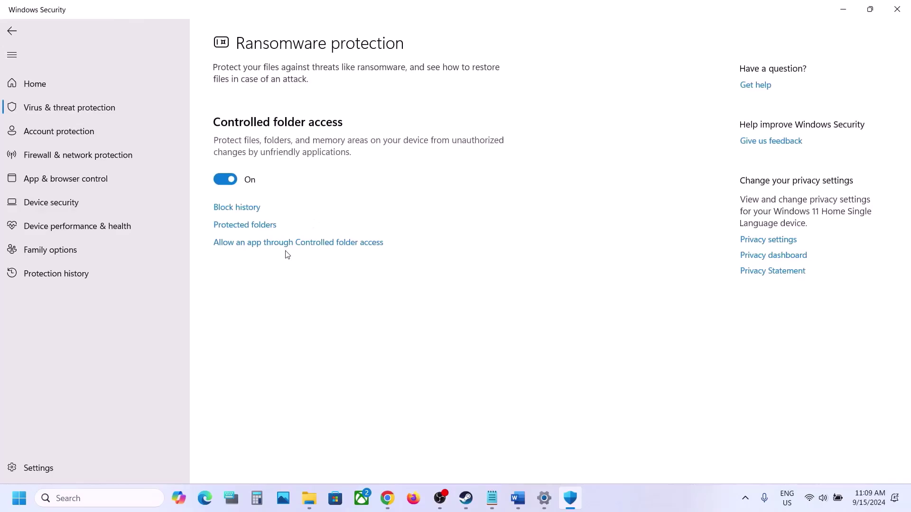
pyautogui.click(286, 245)
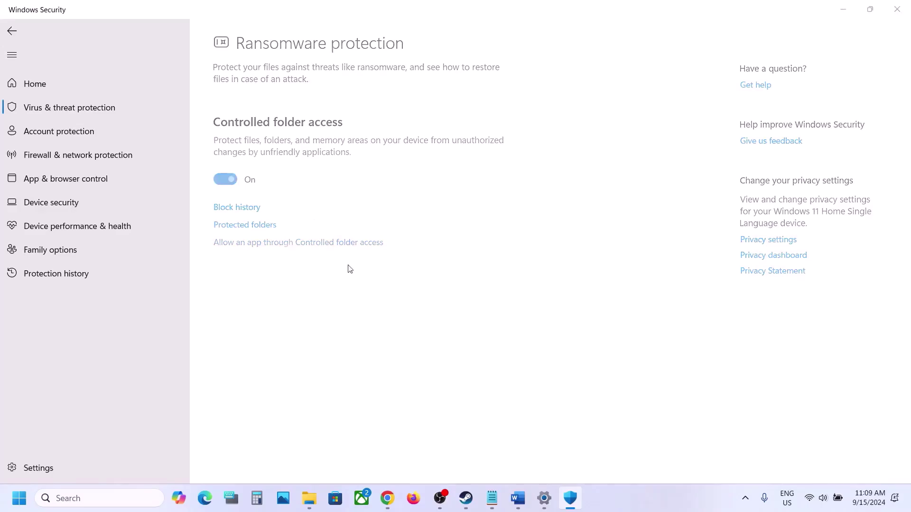
pyautogui.click(415, 341)
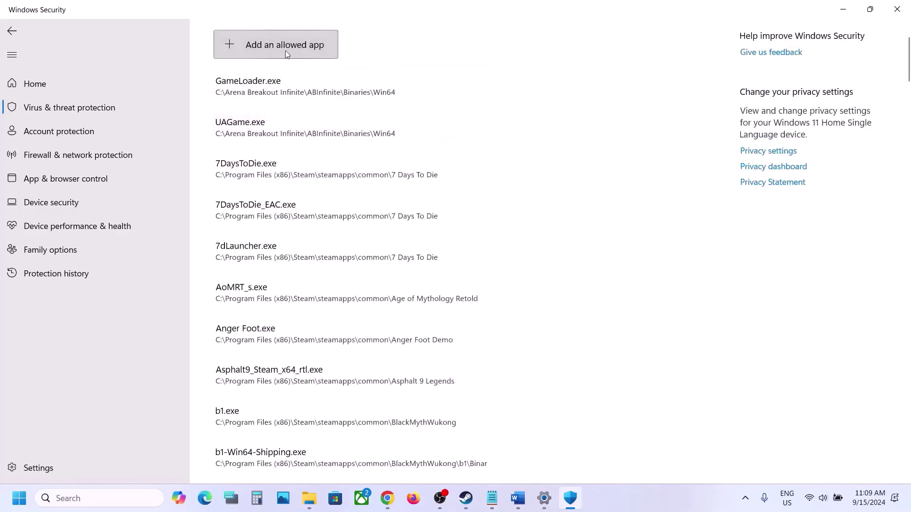
# Step: Add the TDUSC application from C:\Program Files (x86)\Steam\steamapps\common\TDUSC as an allowed app for Controlled folder access
pyautogui.click(286, 50)
pyautogui.click(284, 91)
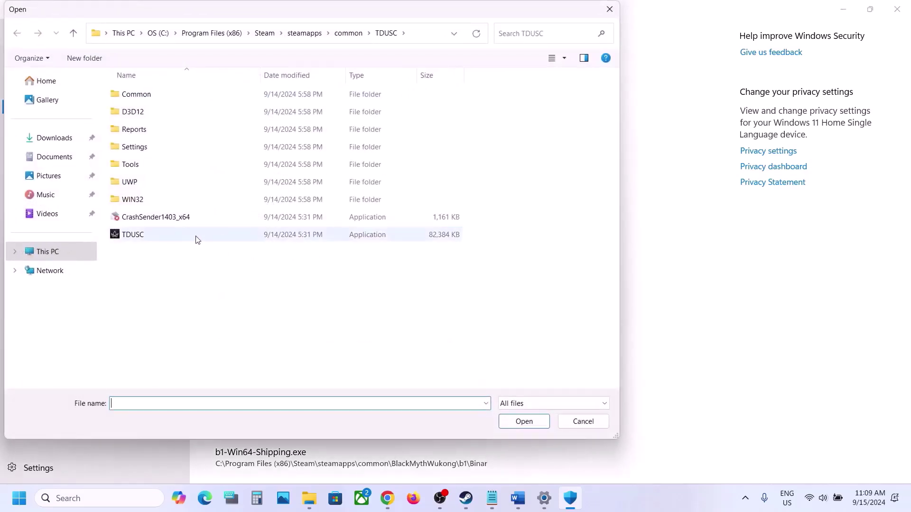
pyautogui.click(56, 250)
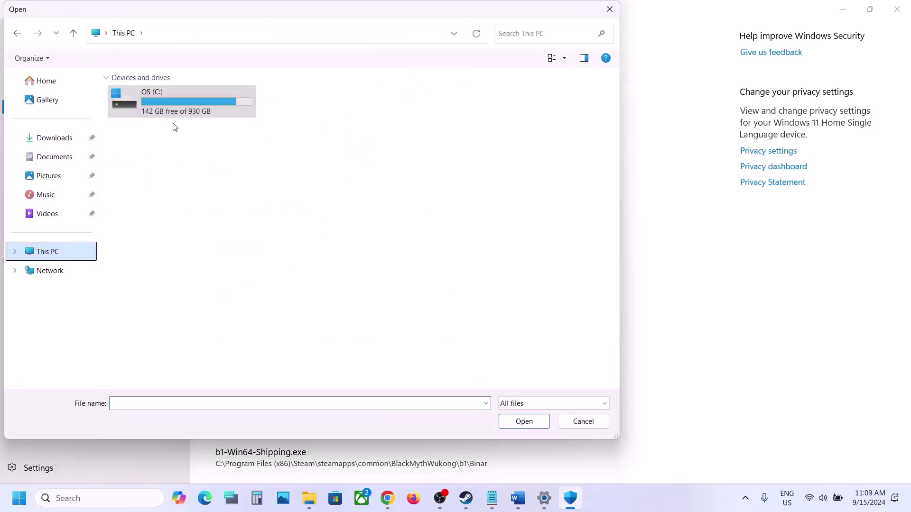
pyautogui.doubleClick(175, 102)
pyautogui.scroll(-2, 177, 199)
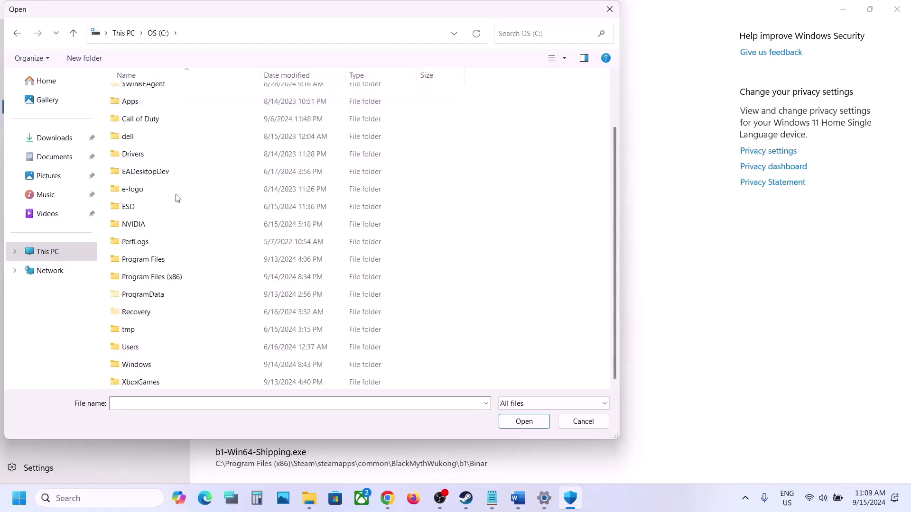
pyautogui.doubleClick(168, 276)
pyautogui.scroll(-10, 163, 285)
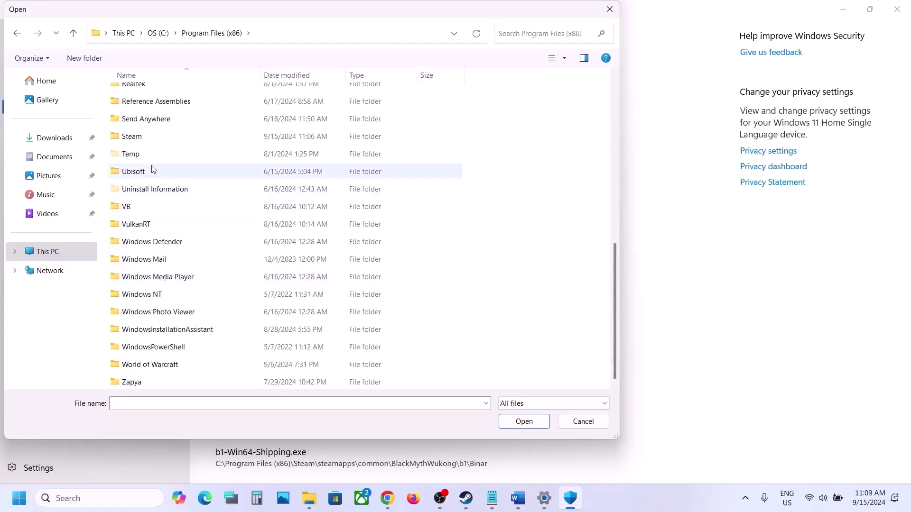
pyautogui.doubleClick(138, 136)
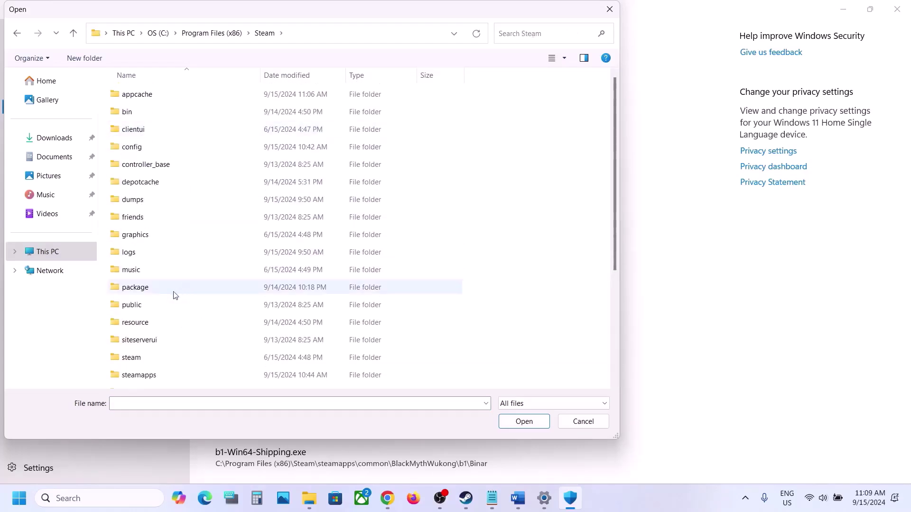
pyautogui.doubleClick(151, 374)
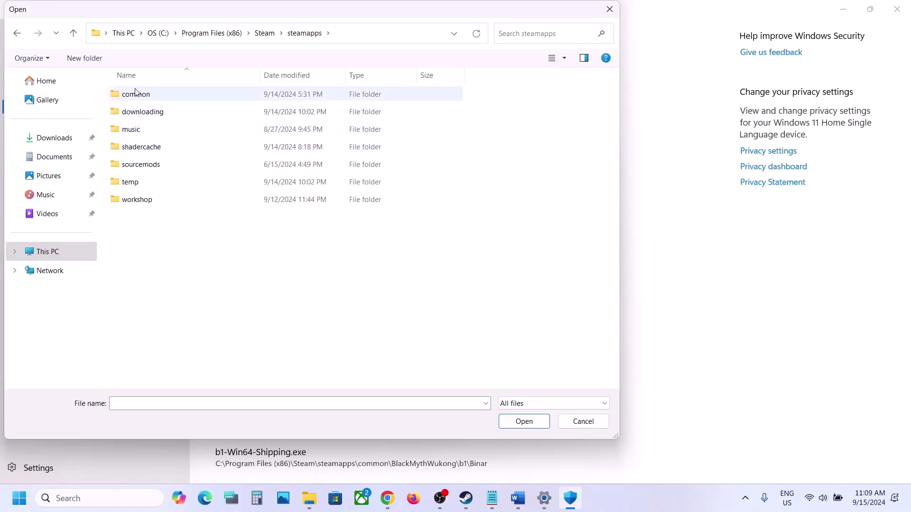
pyautogui.doubleClick(135, 93)
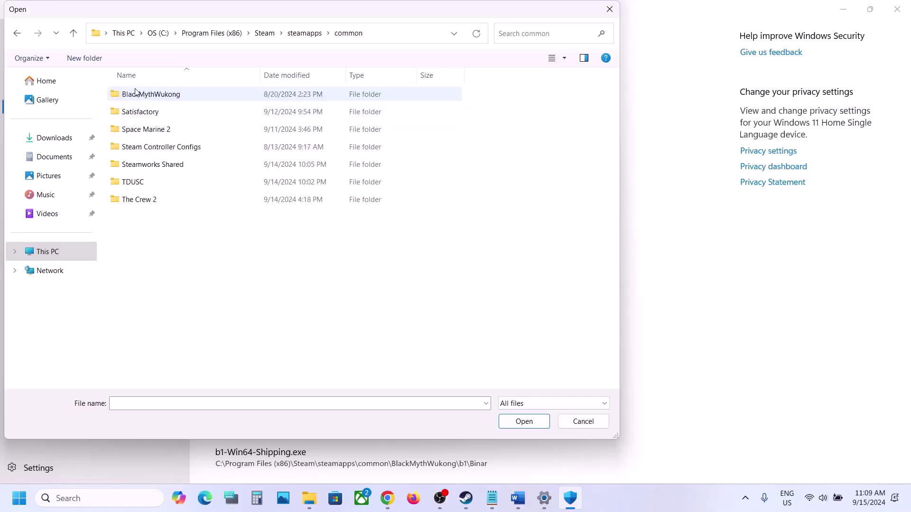
pyautogui.doubleClick(156, 182)
pyautogui.click(157, 237)
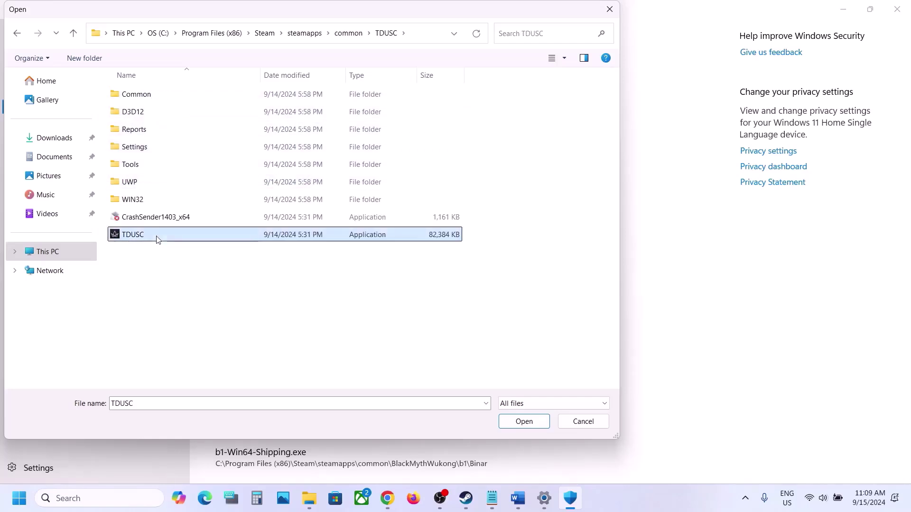
pyautogui.click(517, 424)
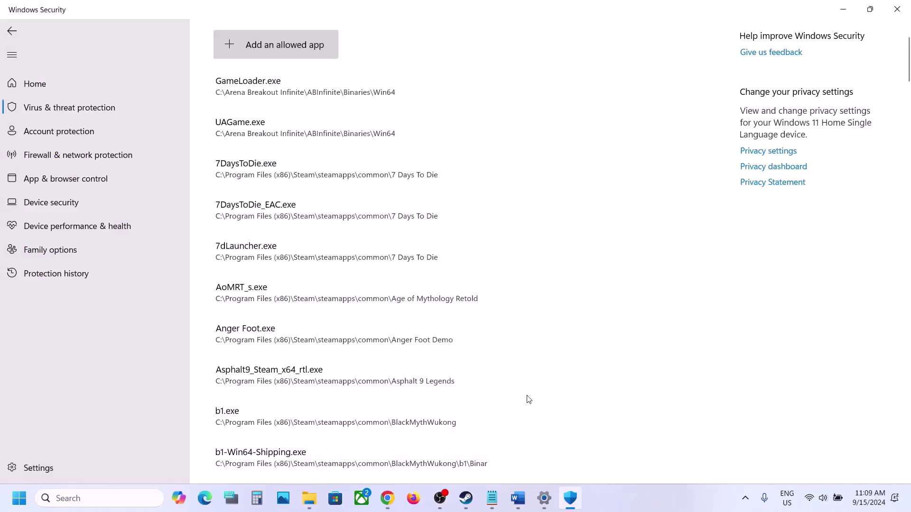
# Step: Switch to Word and highlight Step 8's heading on increasing the virtual memory
pyautogui.click(517, 498)
pyautogui.scroll(-6, 430, 298)
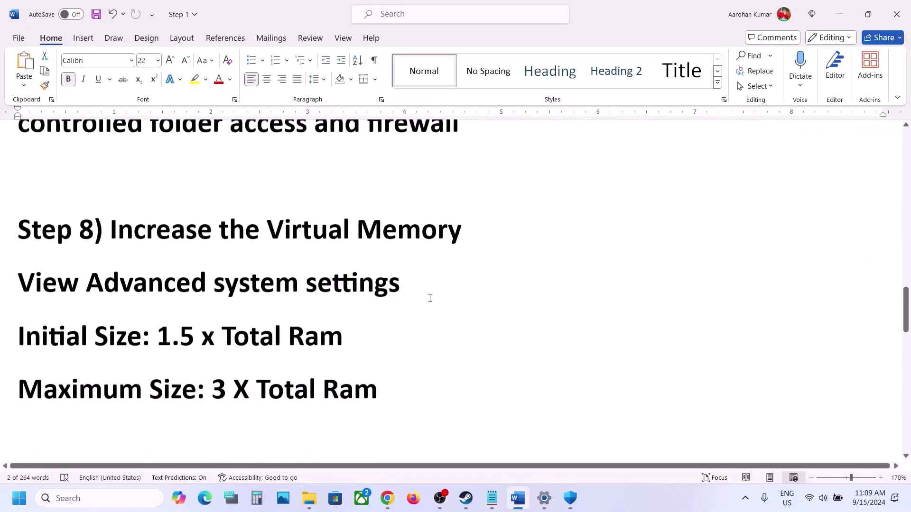
pyautogui.moveTo(148, 216); pyautogui.dragTo(474, 232)
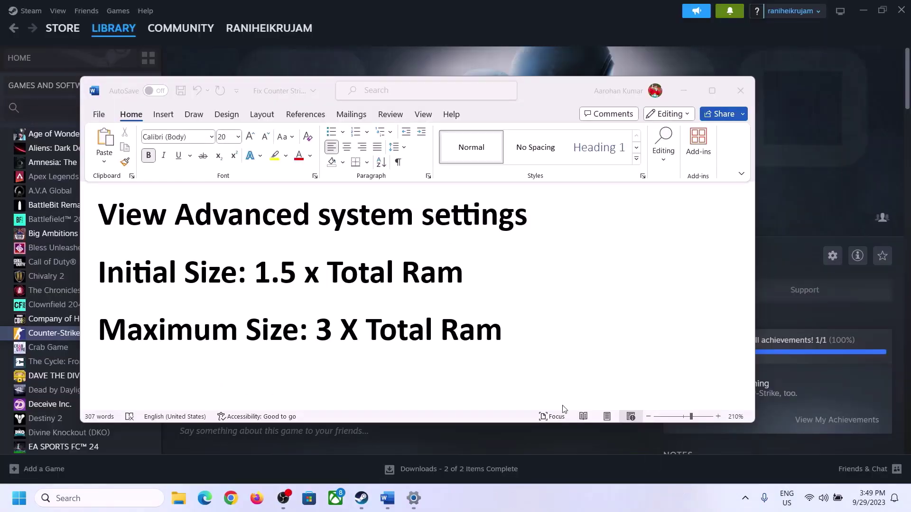
# Step: Copy "View Advanced system settings" from the Word notes, open that item through Windows search and move System Properties over the notes
pyautogui.click(111, 219)
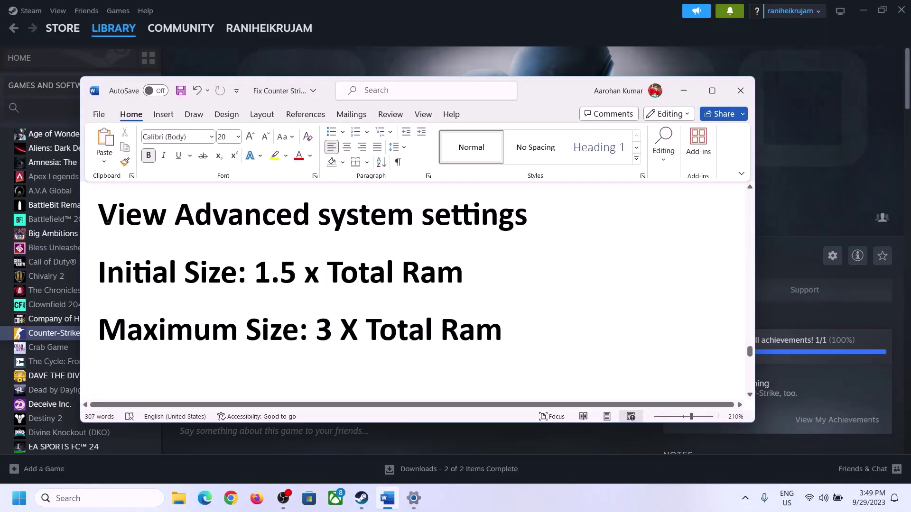
pyautogui.moveTo(108, 218); pyautogui.dragTo(506, 225)
pyautogui.hotkey('ctrl', 'c')
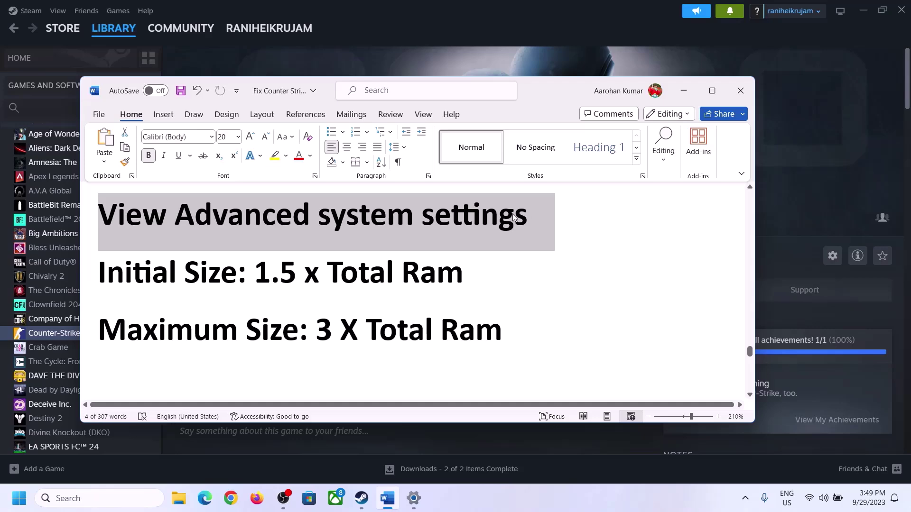
pyautogui.click(108, 498)
pyautogui.hotkey('ctrl', 'v')
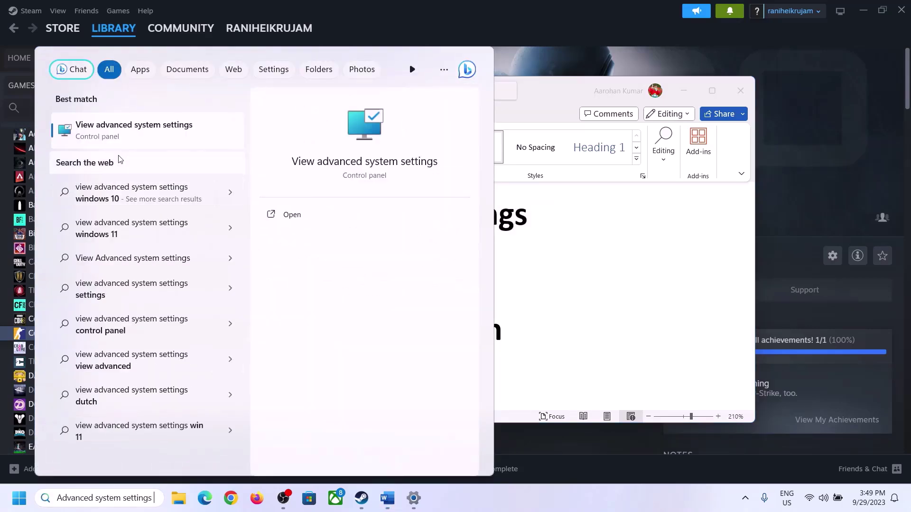
pyautogui.click(126, 137)
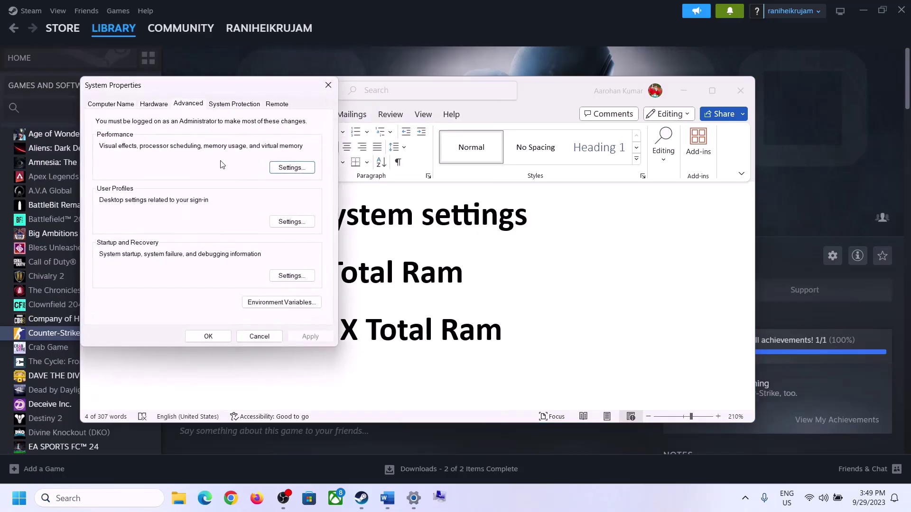
pyautogui.moveTo(189, 93); pyautogui.dragTo(401, 157)
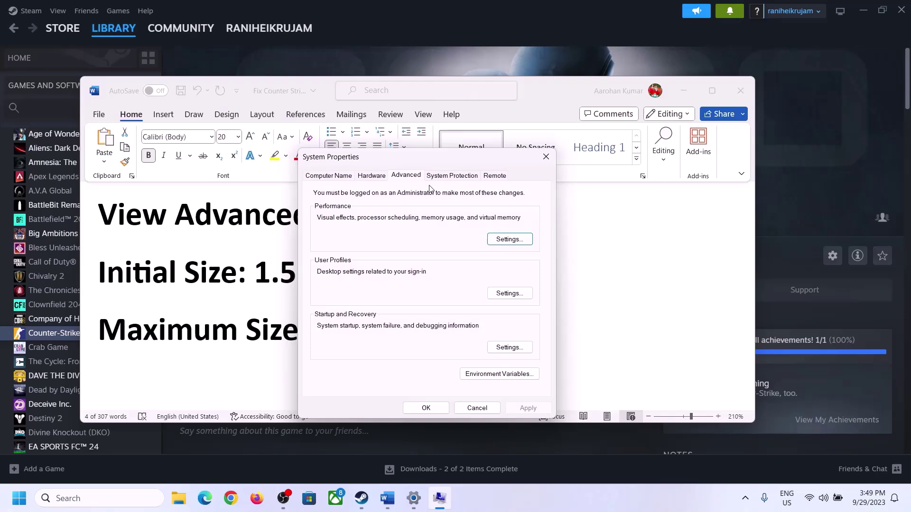
# Step: In the performance settings' Virtual Memory options, turn off automatic paging file management and choose a custom size for drive C:
pyautogui.click(511, 240)
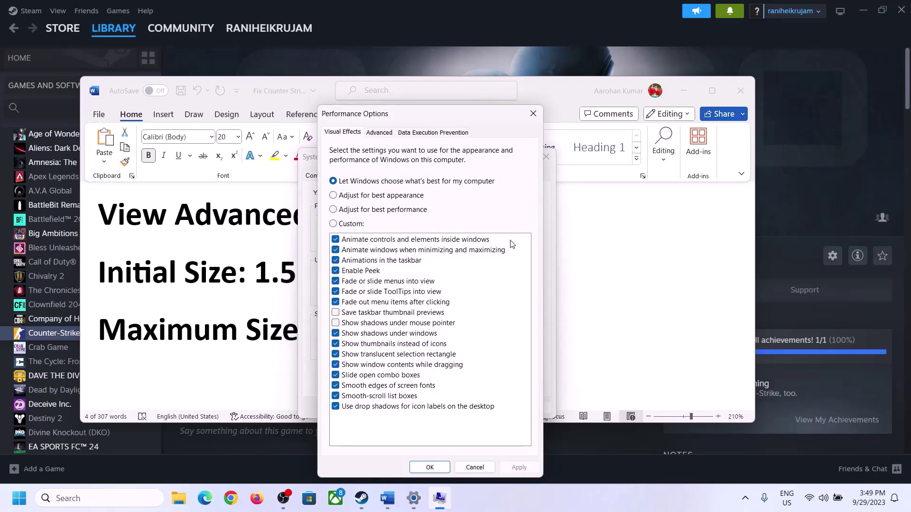
pyautogui.click(379, 134)
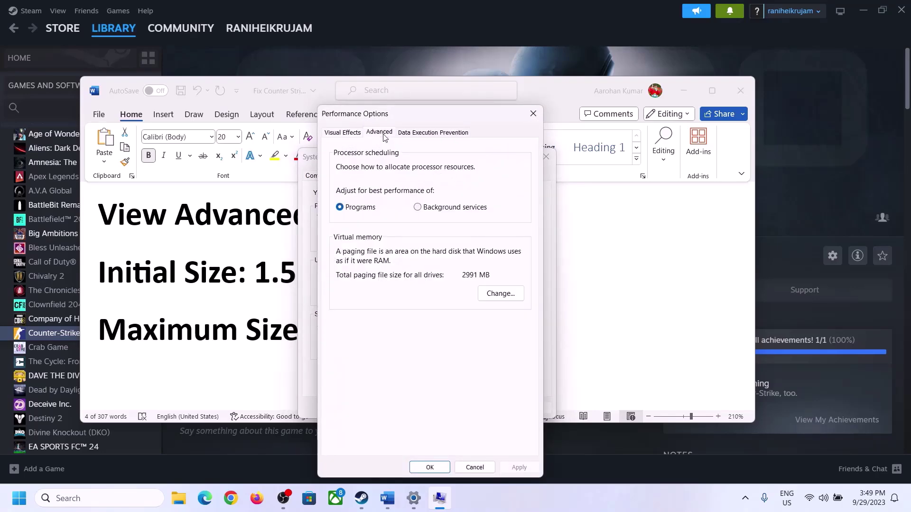
pyautogui.click(504, 293)
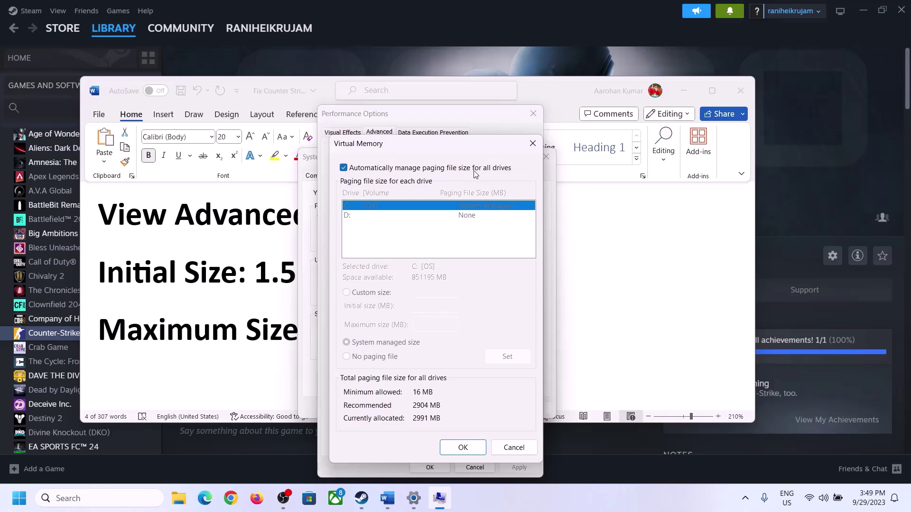
pyautogui.click(343, 168)
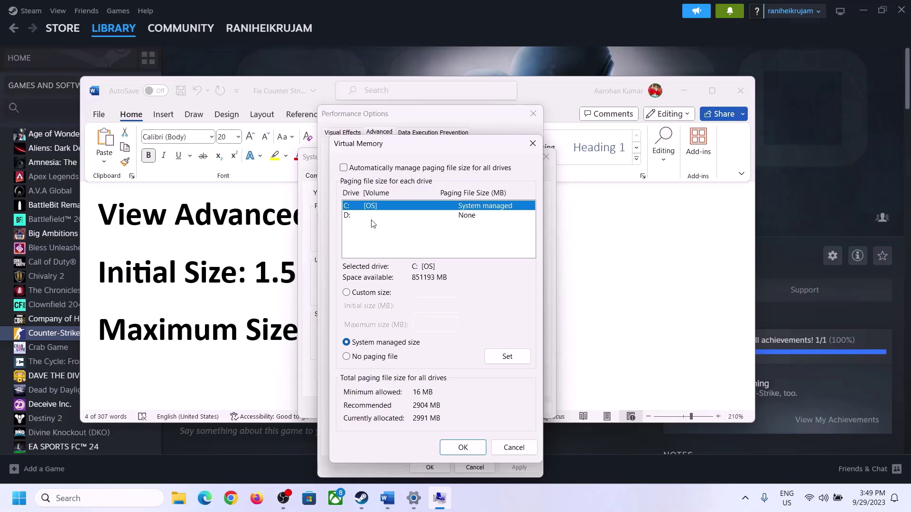
pyautogui.click(347, 293)
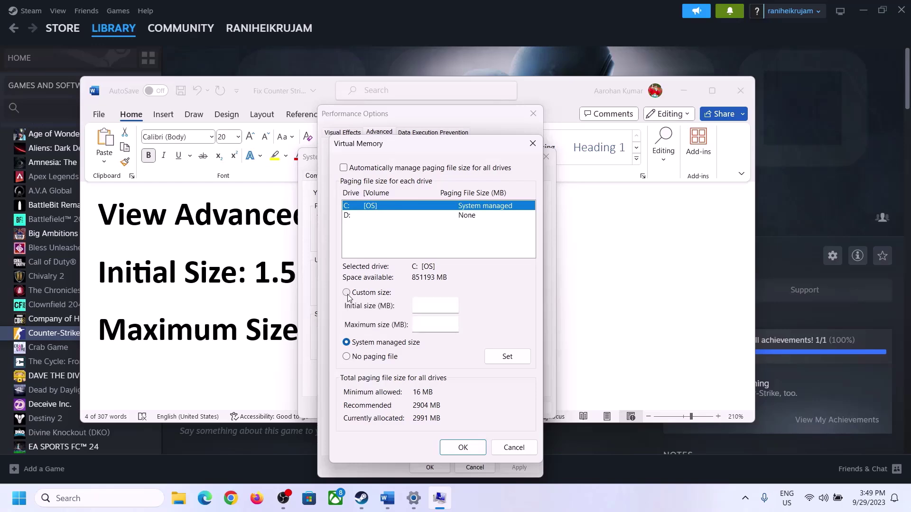
pyautogui.click(436, 305)
# Step: Highlight the initial size formula, 1.5 x Total Ram, in the Word notes
pyautogui.click(256, 287)
pyautogui.tripleClick(203, 217)
pyautogui.moveTo(254, 274); pyautogui.dragTo(422, 280)
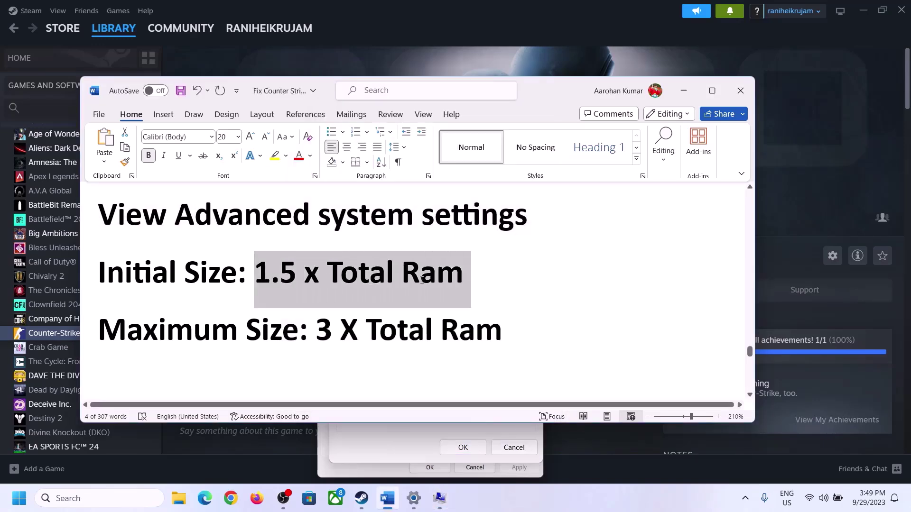
# Step: Switch to Windows Settings, open the System About page and highlight the installed RAM amount
pyautogui.click(414, 499)
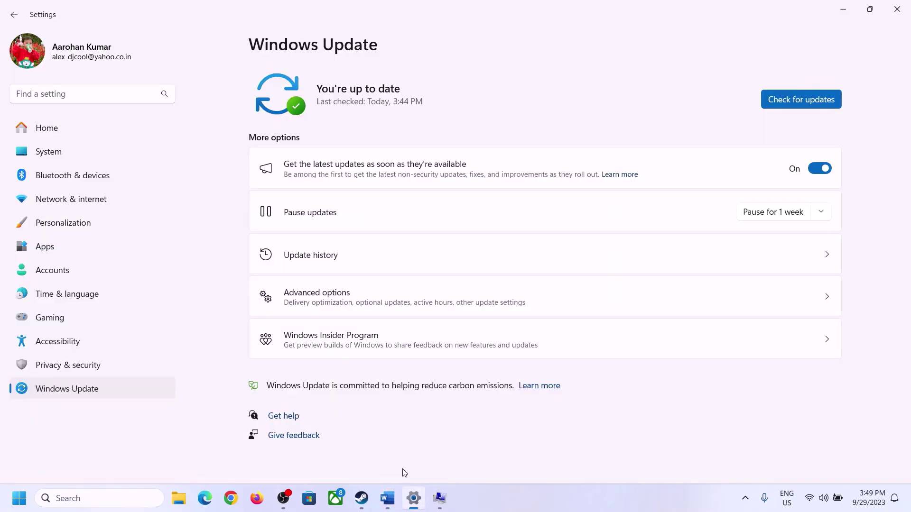
pyautogui.click(42, 153)
pyautogui.scroll(-3, 335, 340)
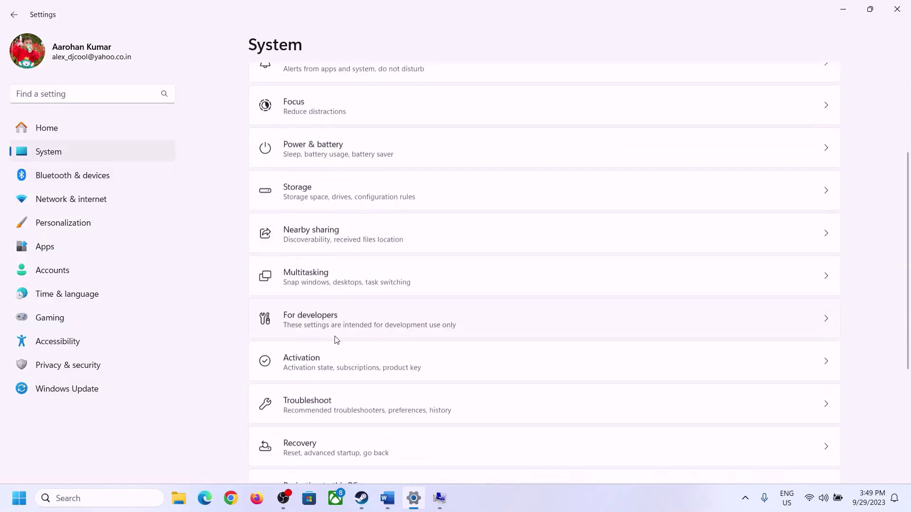
pyautogui.scroll(-4, 336, 339)
pyautogui.click(300, 445)
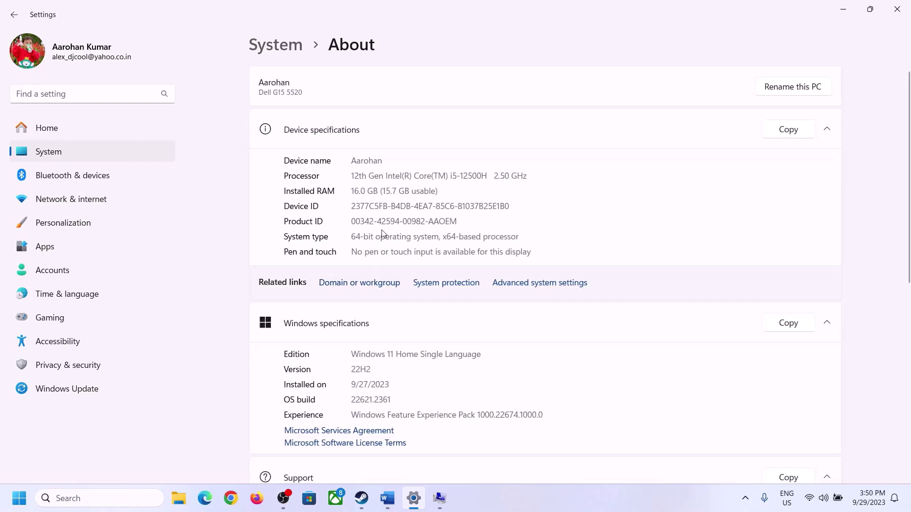
pyautogui.moveTo(360, 189); pyautogui.dragTo(353, 188)
pyautogui.click(359, 190)
pyautogui.moveTo(360, 186); pyautogui.dragTo(348, 190)
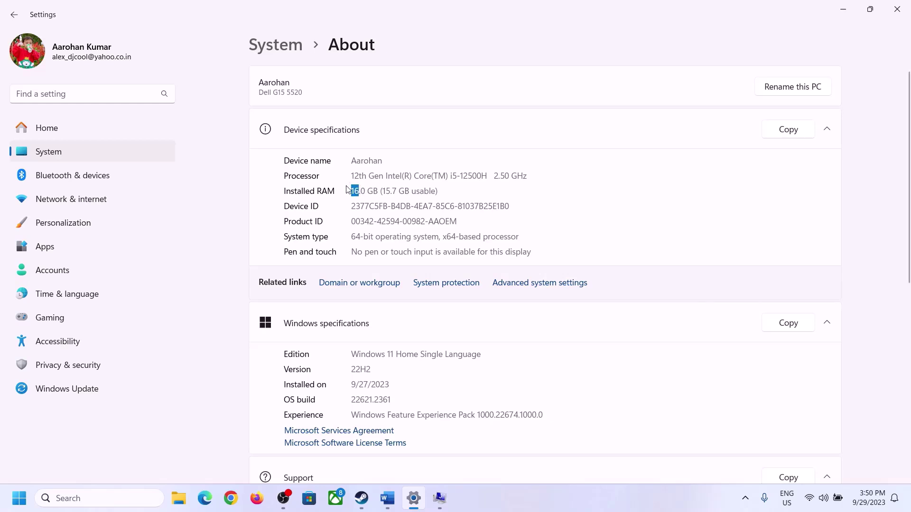
# Step: Return to the Virtual Memory dialog, launch Calculator with the Run command calc and place it beside the dialog
pyautogui.click(440, 499)
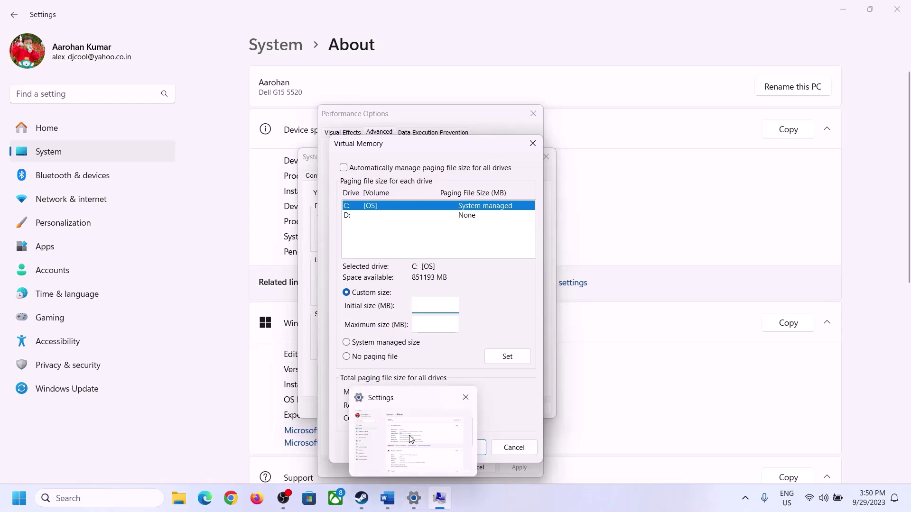
pyautogui.press('super+r')
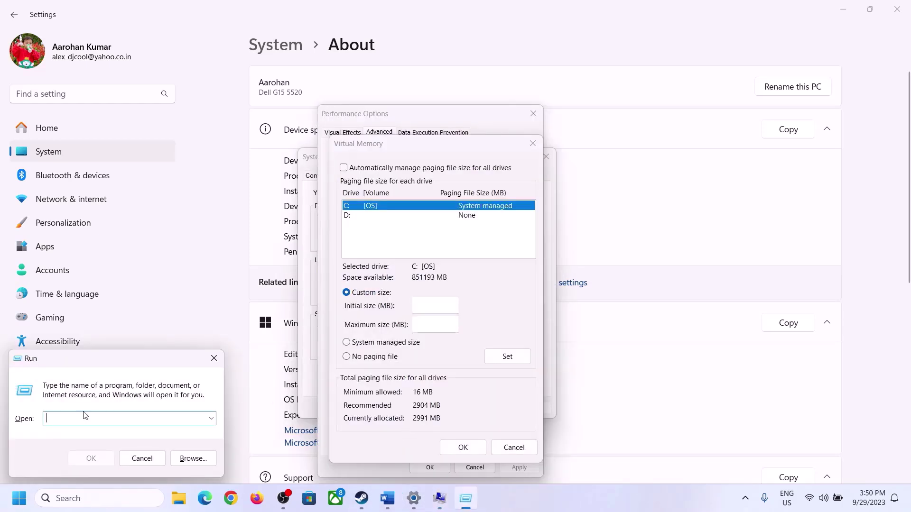
pyautogui.write('calc')
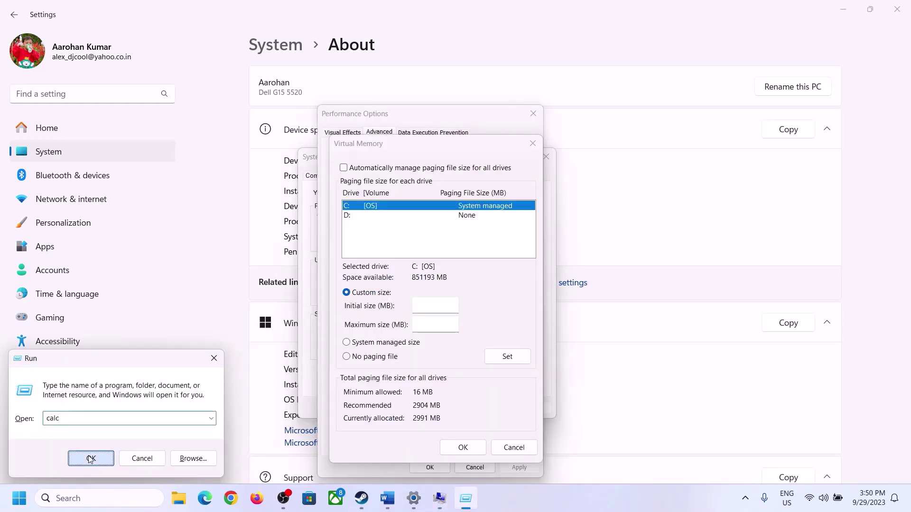
pyautogui.click(91, 458)
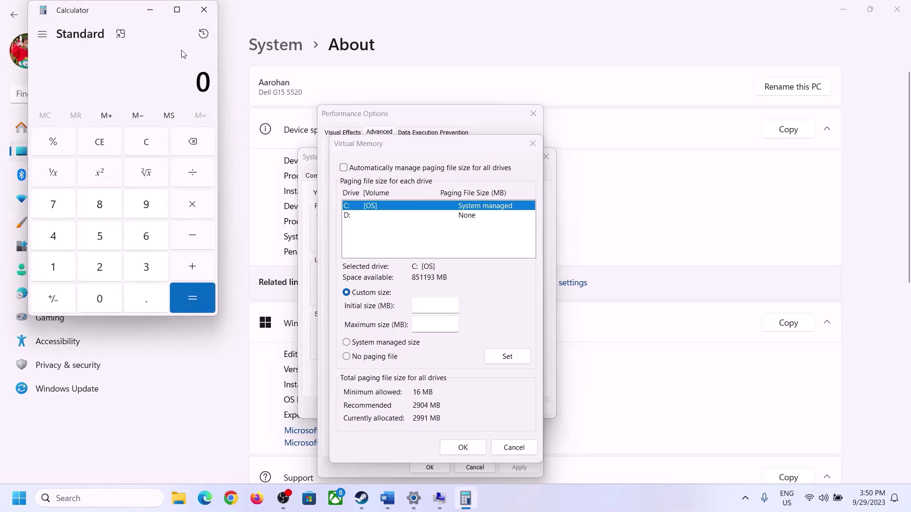
pyautogui.moveTo(113, 17); pyautogui.dragTo(664, 156)
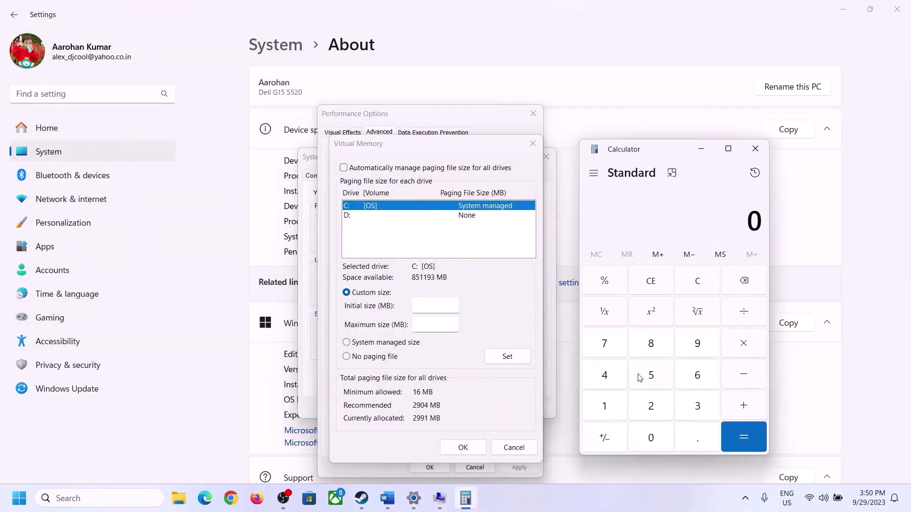
# Step: Bring up the Word notes with the initial size formula and place Calculator over them
pyautogui.click(388, 498)
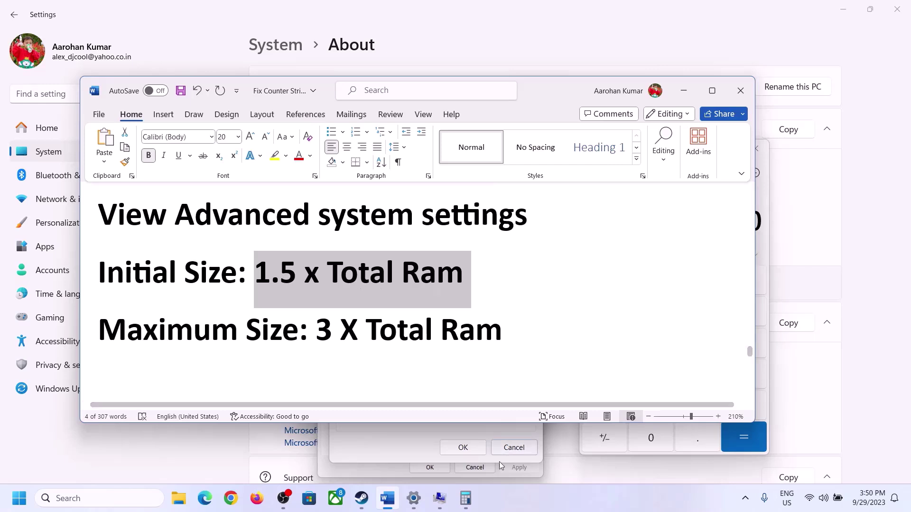
pyautogui.click(466, 498)
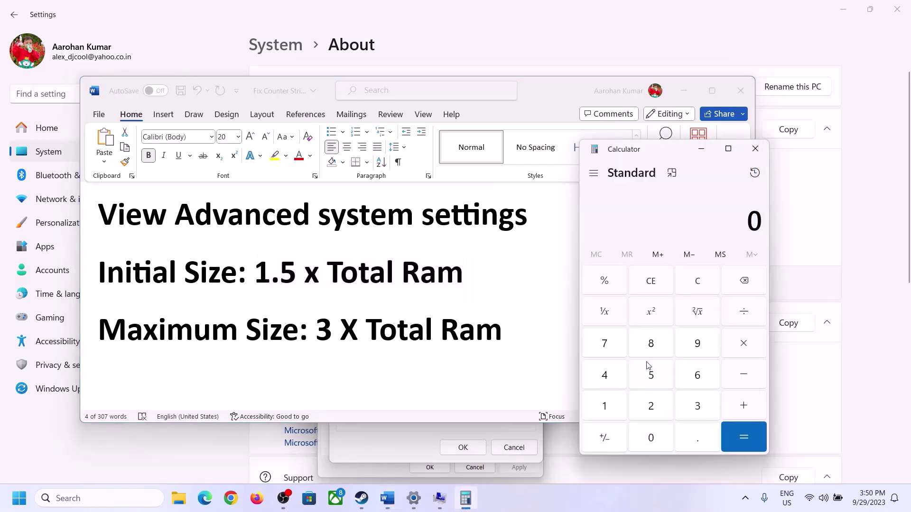
pyautogui.click(606, 409)
pyautogui.click(693, 382)
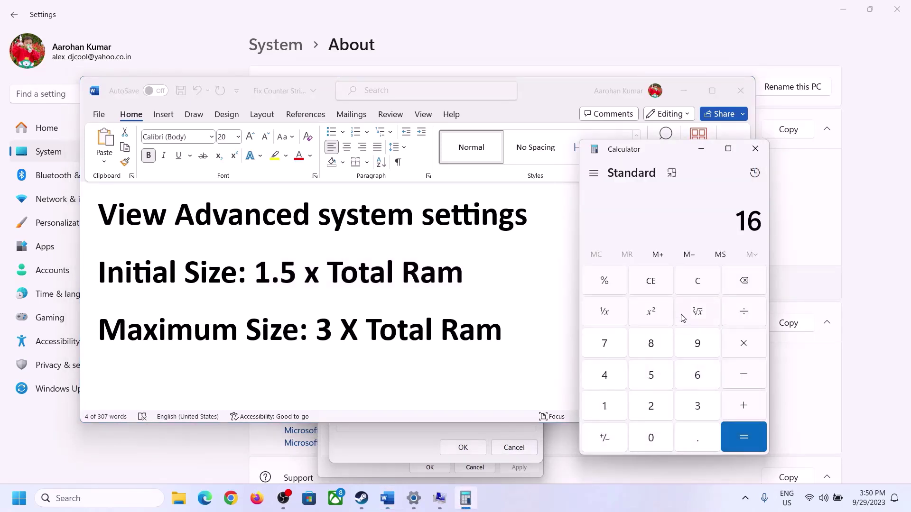
pyautogui.click(700, 290)
# Step: Convert the 16 GB of RAM to megabytes in Calculator by computing 16 × 1024
pyautogui.click(606, 406)
pyautogui.click(678, 383)
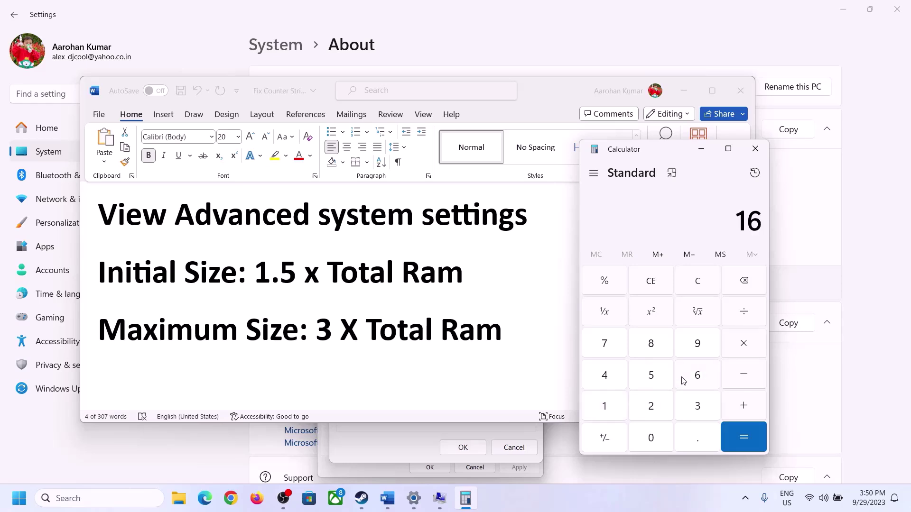
pyautogui.click(743, 346)
pyautogui.click(604, 411)
pyautogui.click(654, 437)
pyautogui.click(654, 411)
pyautogui.click(611, 381)
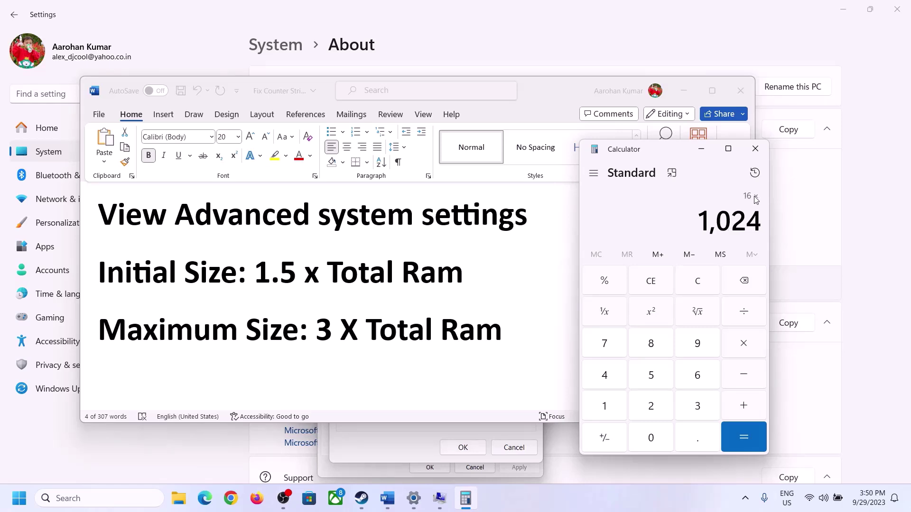
pyautogui.click(743, 437)
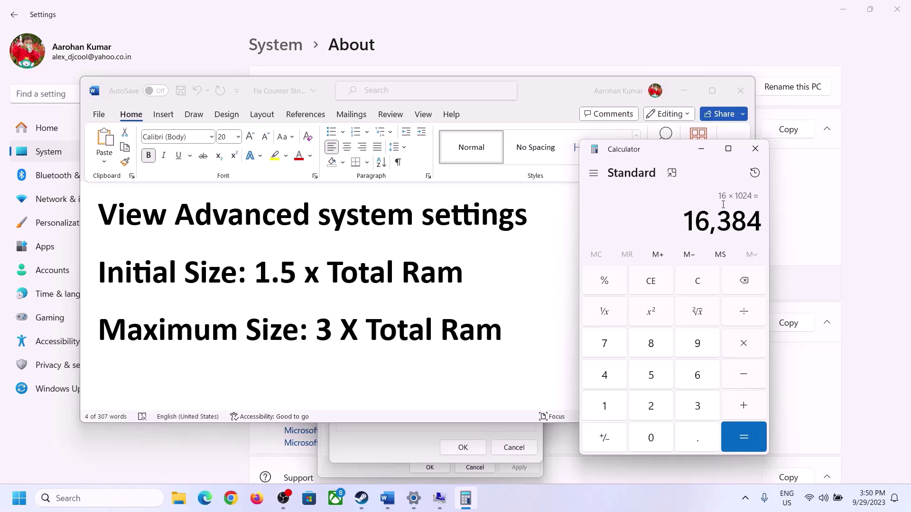
# Step: Multiply the RAM amount in megabytes by 1.5 in Calculator to get the initial paging file size
pyautogui.click(746, 349)
pyautogui.click(614, 410)
pyautogui.click(692, 444)
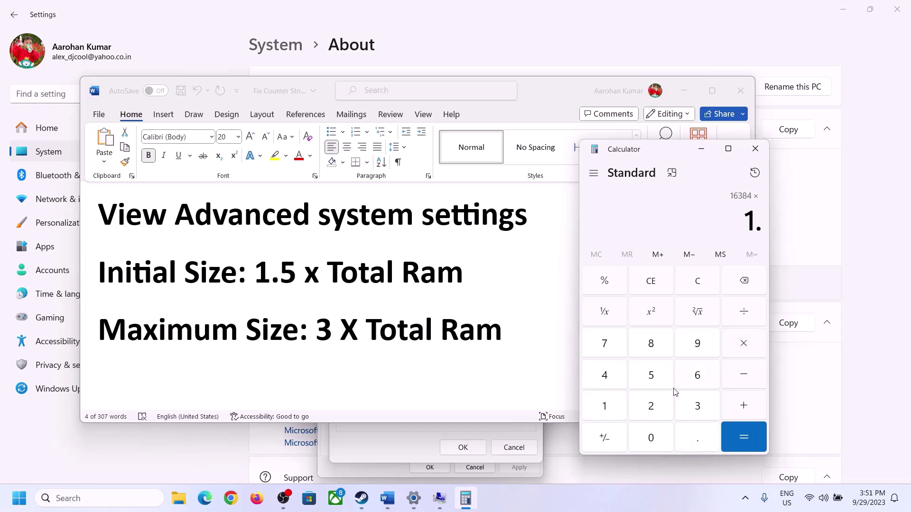
pyautogui.click(657, 380)
pyautogui.click(734, 421)
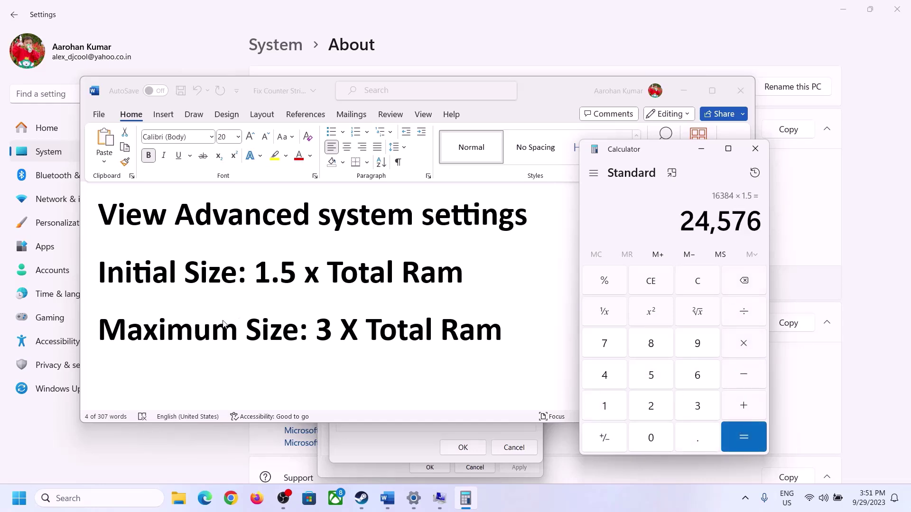
# Step: Return to the Virtual Memory dialog, set the initial size to 24576 MB and put the cursor in the maximum size field
pyautogui.click(403, 441)
pyautogui.write('24576')
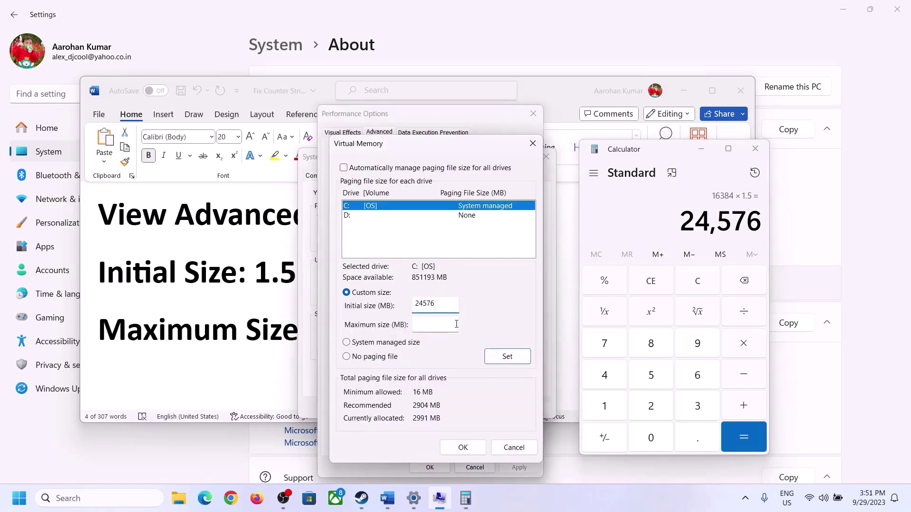
pyautogui.click(456, 324)
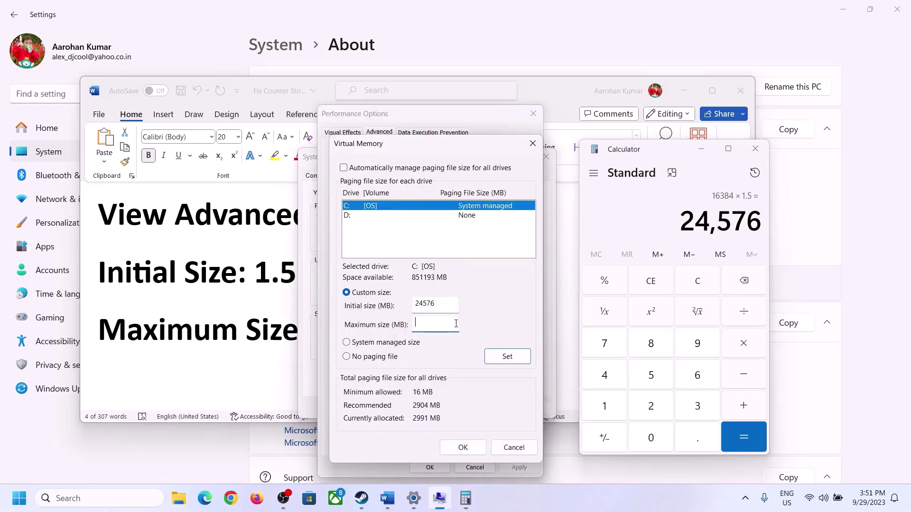
# Step: Check the maximum size formula in the Word notes and clear the previous result in Calculator
pyautogui.click(261, 336)
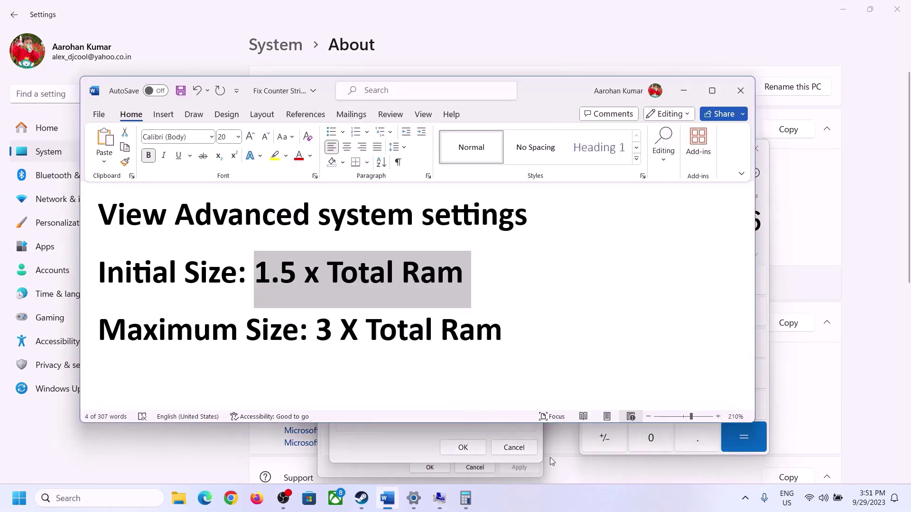
pyautogui.click(765, 245)
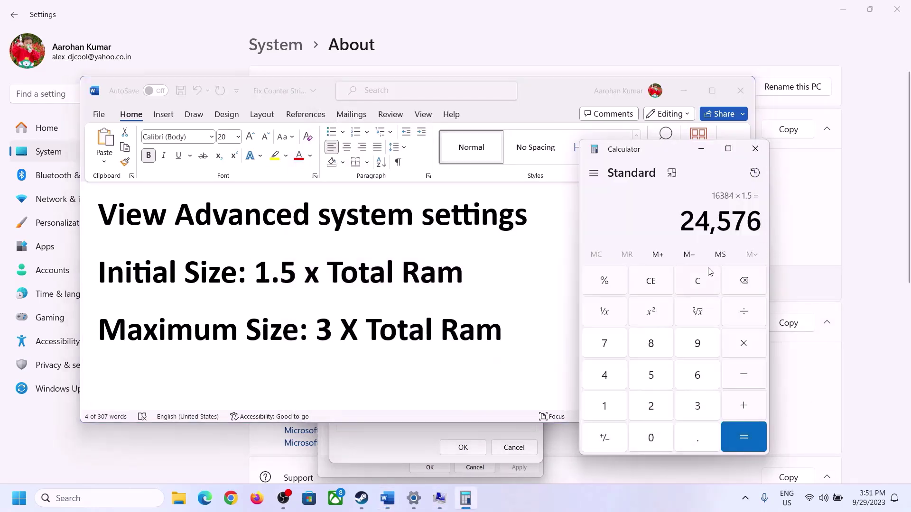
pyautogui.click(706, 281)
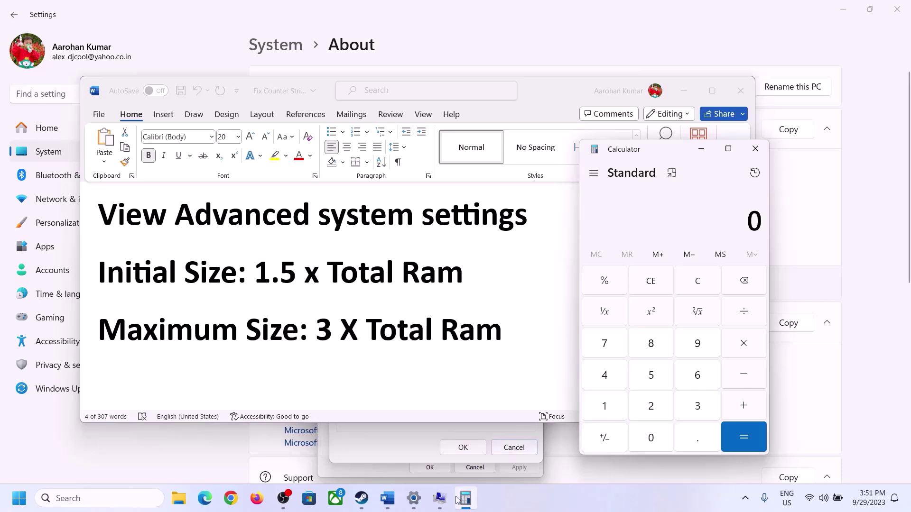
# Step: Recheck the installed RAM on the Settings About page and compute 16 × 1024 in Calculator
pyautogui.click(414, 498)
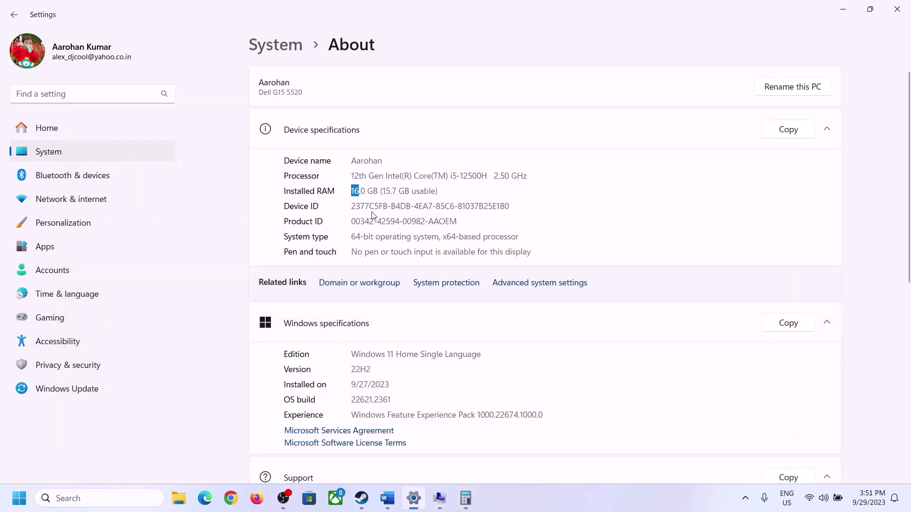
pyautogui.click(465, 498)
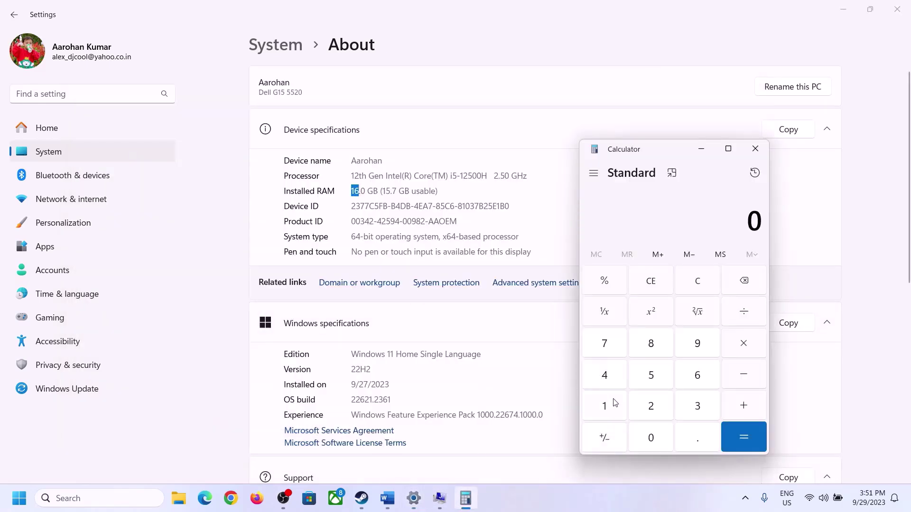
pyautogui.click(615, 402)
pyautogui.click(695, 377)
pyautogui.click(740, 345)
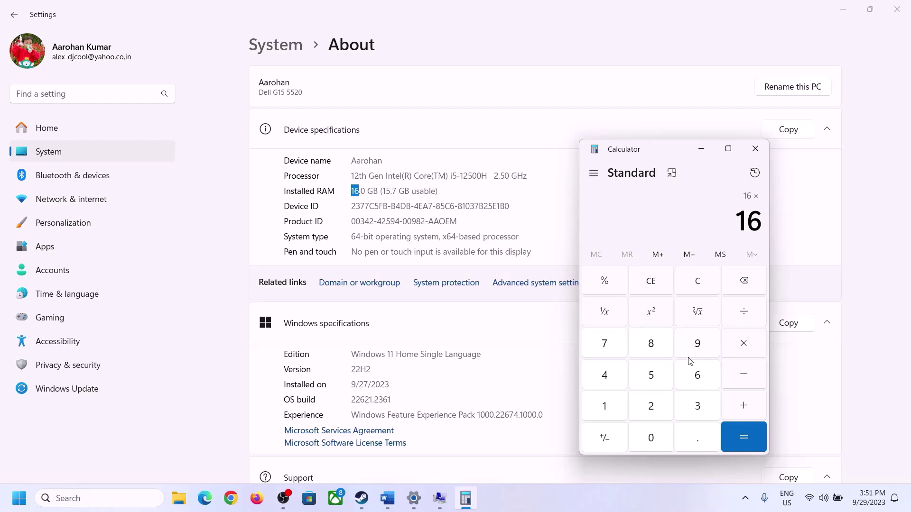
pyautogui.click(611, 403)
pyautogui.click(648, 434)
pyautogui.click(651, 404)
pyautogui.click(606, 375)
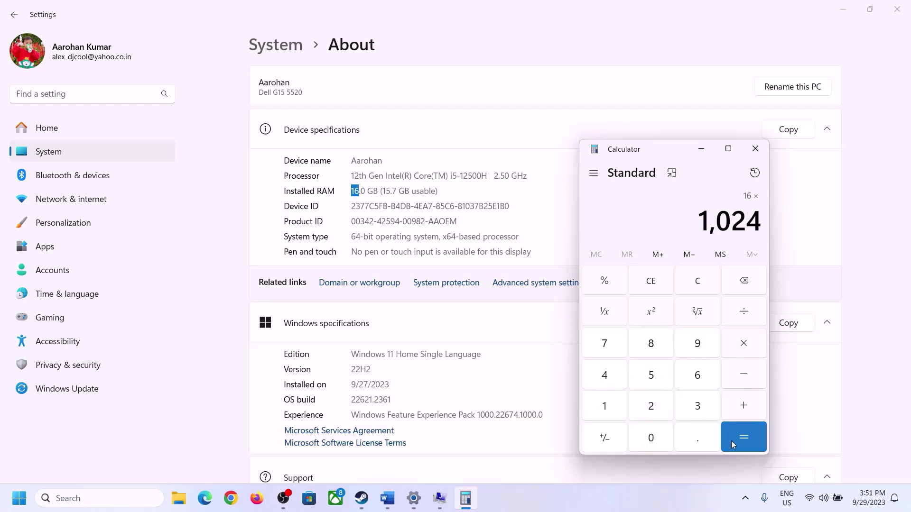
pyautogui.click(732, 441)
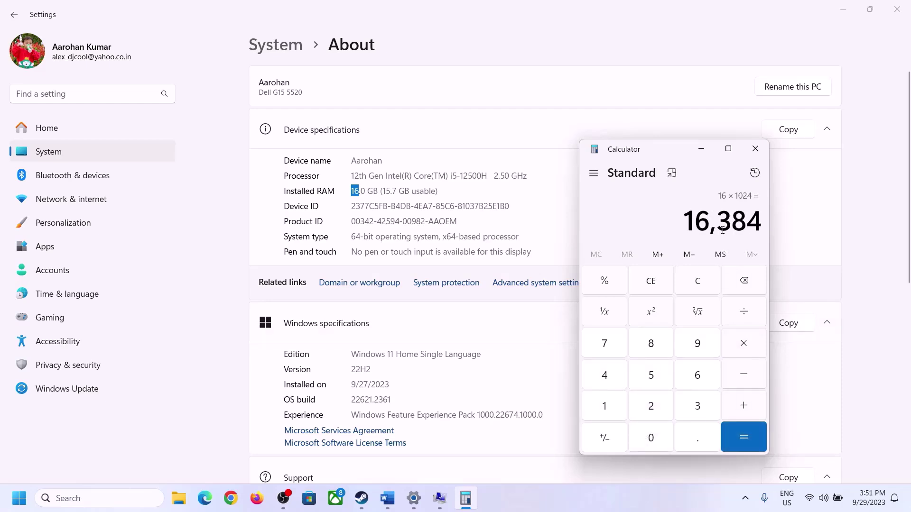
# Step: Consult the maximum size formula in the Word notes and multiply the RAM in megabytes by 3 in Calculator
pyautogui.click(382, 506)
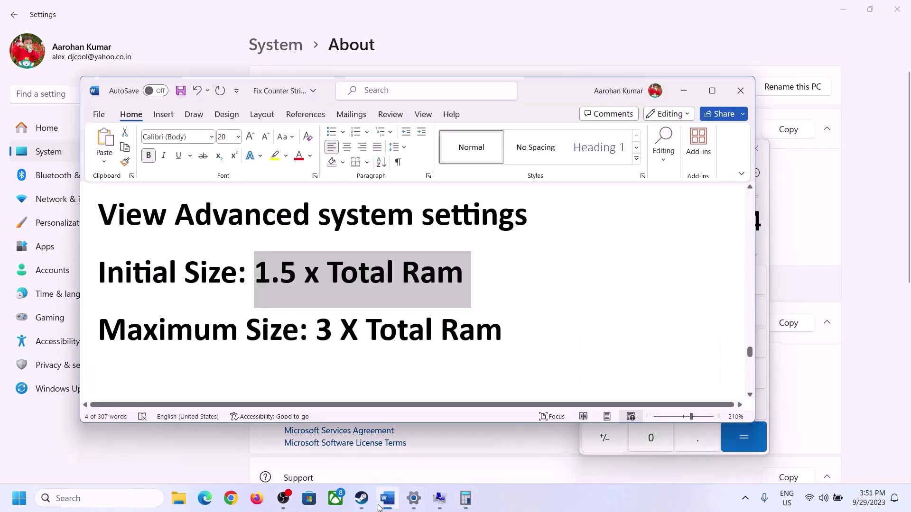
pyautogui.click(465, 498)
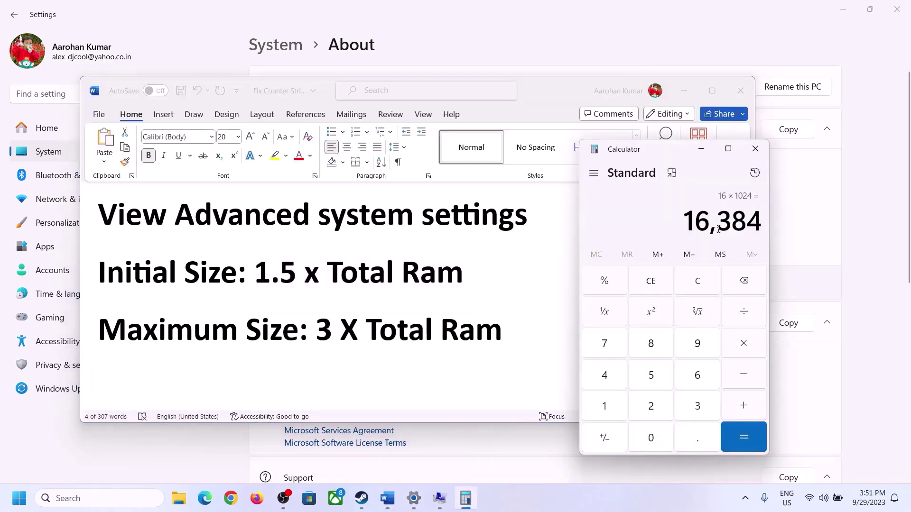
pyautogui.click(745, 352)
pyautogui.click(684, 408)
pyautogui.click(751, 435)
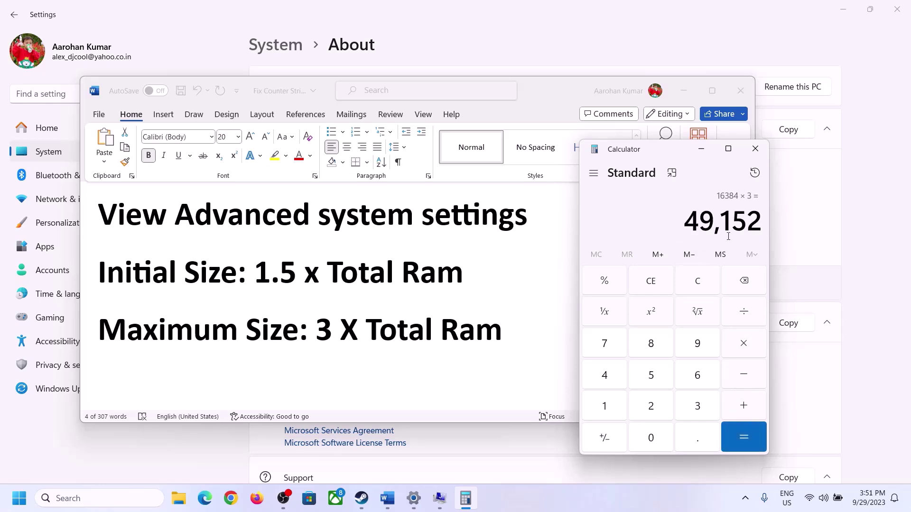
# Step: Set the maximum size to 49152 MB in the Virtual Memory dialog, apply the custom size to drive C: and confirm the dialog
pyautogui.click(439, 499)
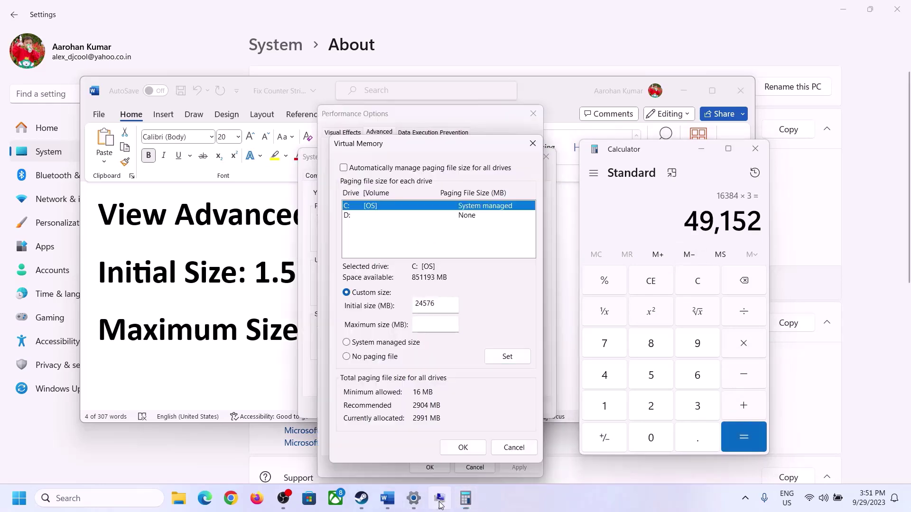
pyautogui.write('49152')
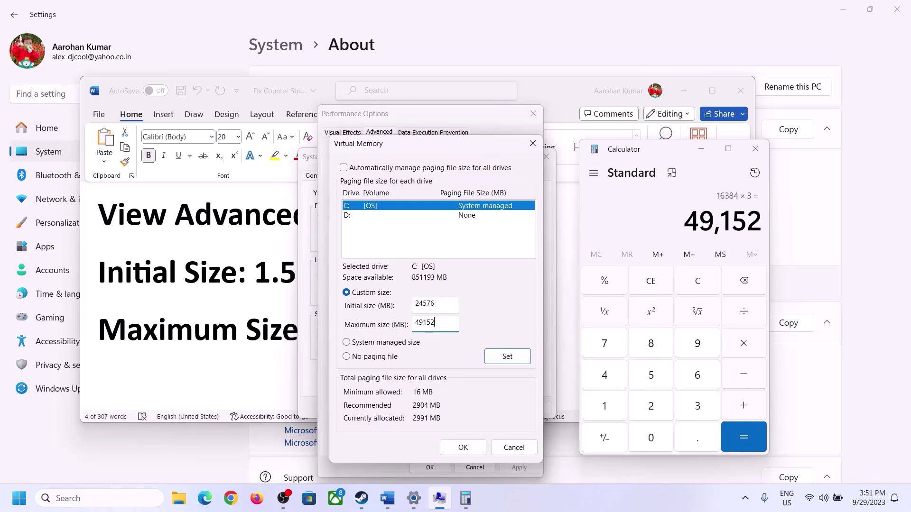
pyautogui.click(506, 358)
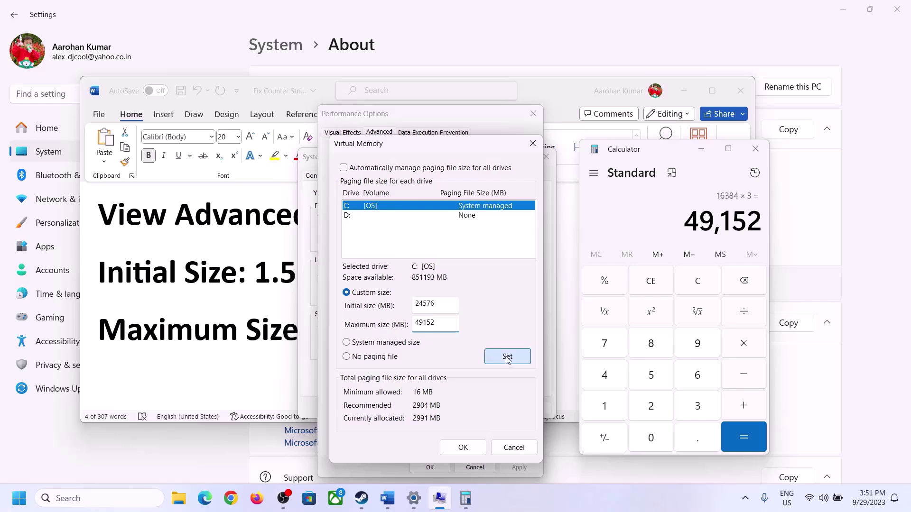
pyautogui.click(463, 448)
pyautogui.click(563, 292)
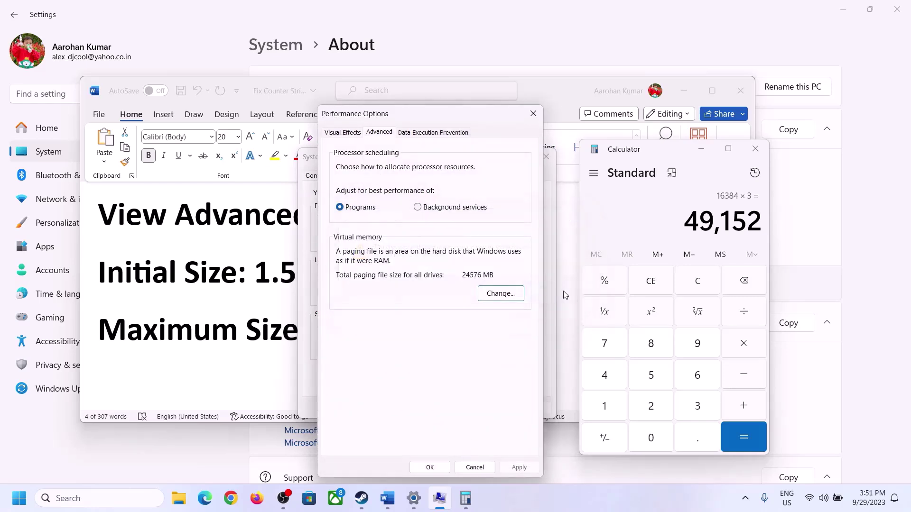
# Step: Confirm Performance Options and System Properties, and dismiss the restart prompt without restarting the computer
pyautogui.click(430, 467)
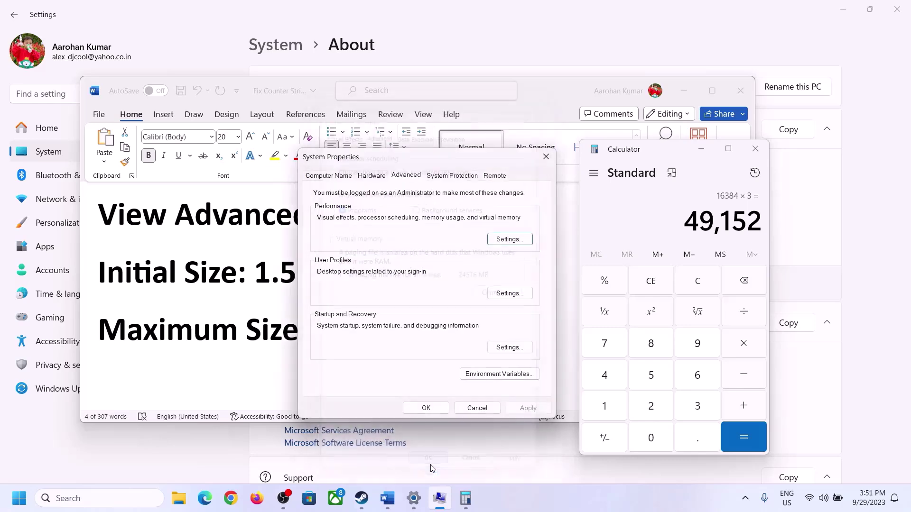
pyautogui.click(431, 405)
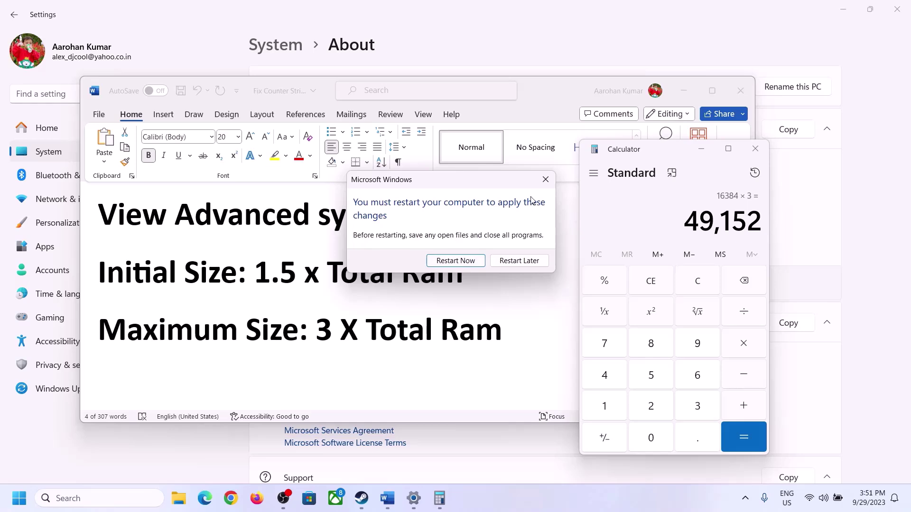
pyautogui.click(546, 179)
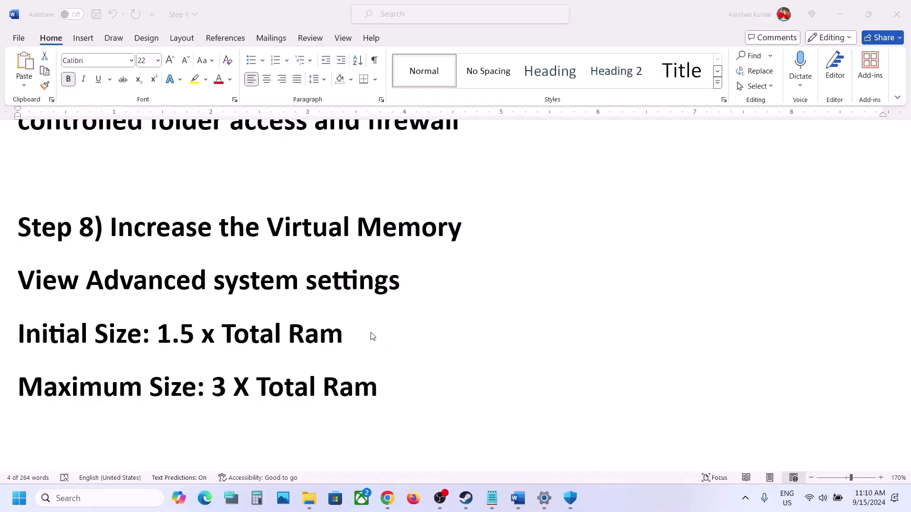
# Step: Go to Step 9 in the Word notes, switch to Steam and open the properties of Test Drive Unlimited Solar Crown
pyautogui.scroll(-4, 372, 336)
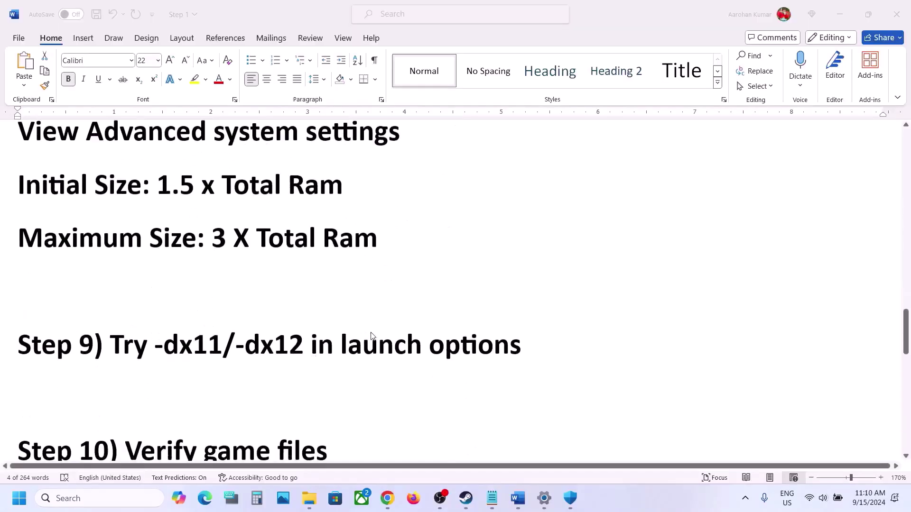
pyautogui.click(466, 498)
pyautogui.rightClick(102, 288)
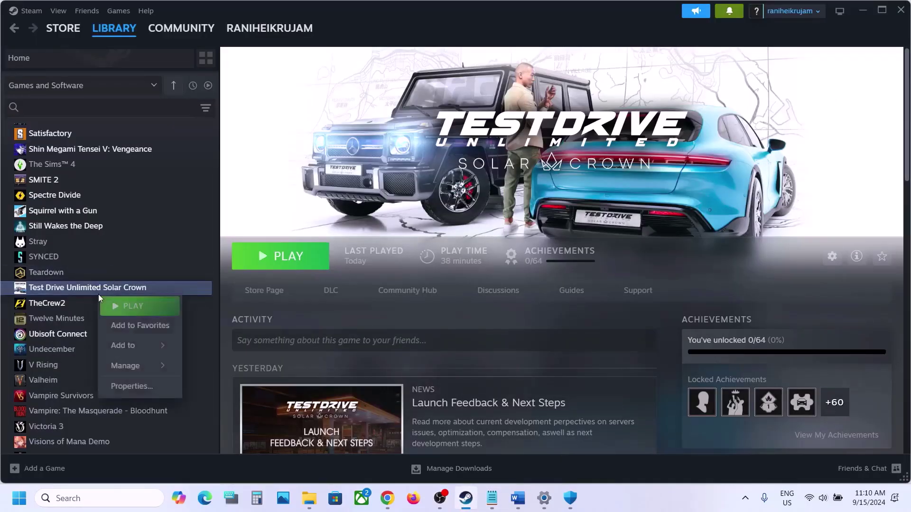
pyautogui.click(143, 383)
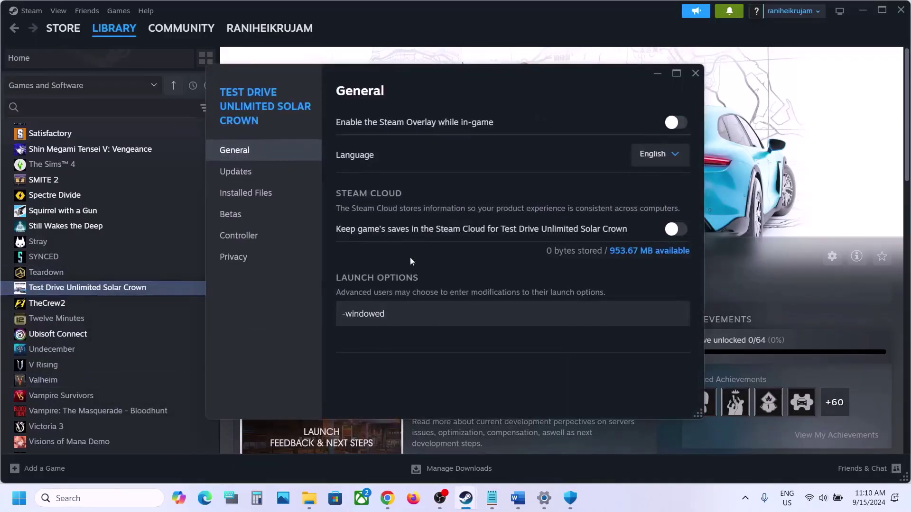
# Step: Replace the game's launch options with -dx11
pyautogui.moveTo(422, 314); pyautogui.dragTo(309, 312)
pyautogui.press('BackSpace')
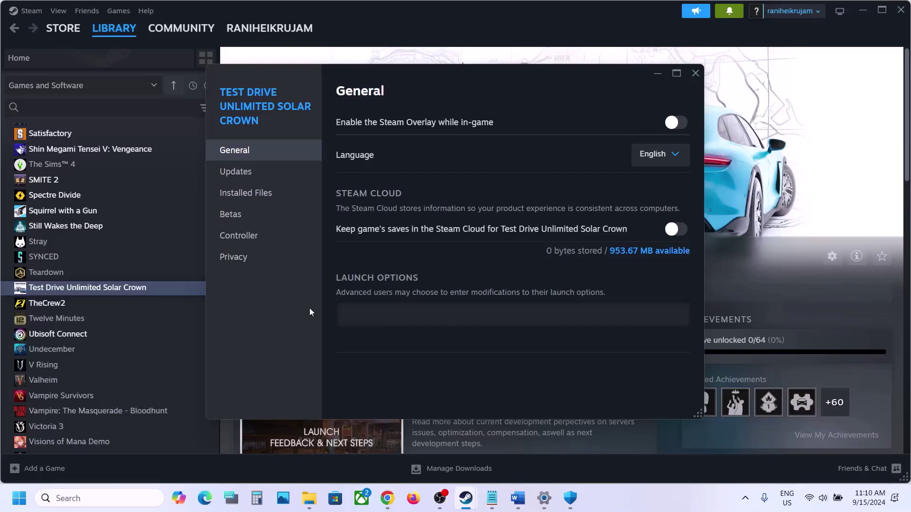
pyautogui.write('-dx11')
pyautogui.click(465, 362)
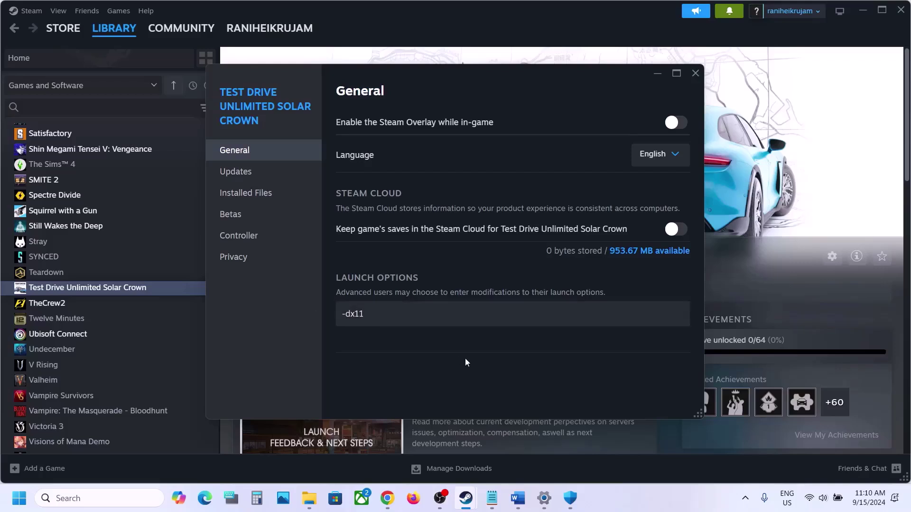
# Step: Change the game's launch options to -dx12
pyautogui.tripleClick(437, 315)
pyautogui.write('-')
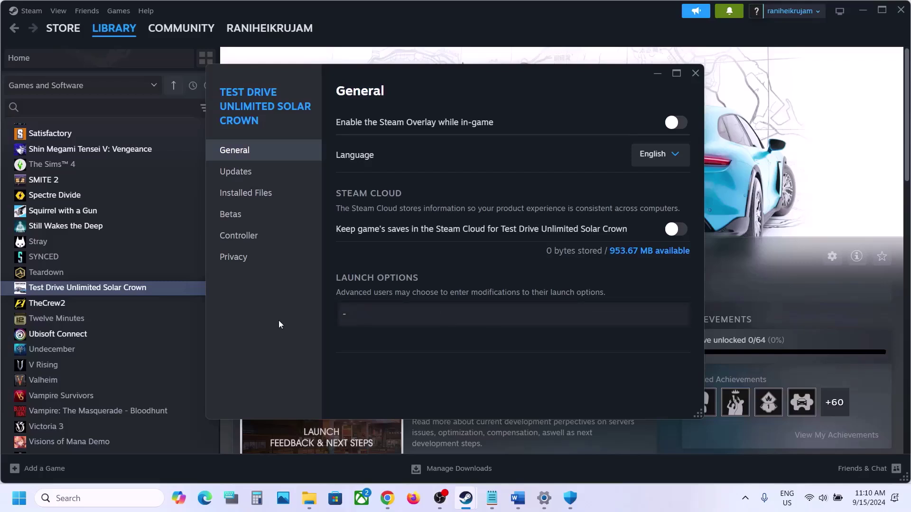
pyautogui.write('dx12')
pyautogui.click(440, 377)
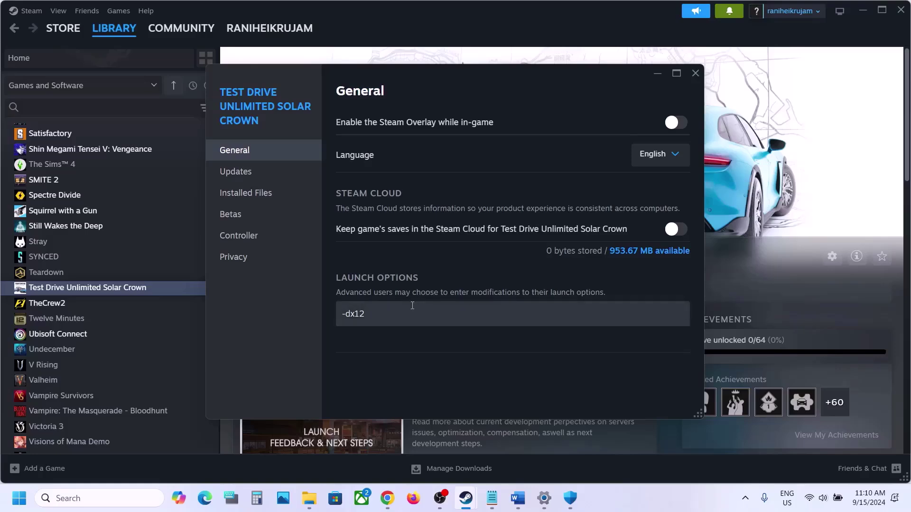
# Step: Clear the launch options of Test Drive Unlimited Solar Crown and close its properties
pyautogui.moveTo(413, 311); pyautogui.dragTo(292, 302)
pyautogui.press('BackSpace')
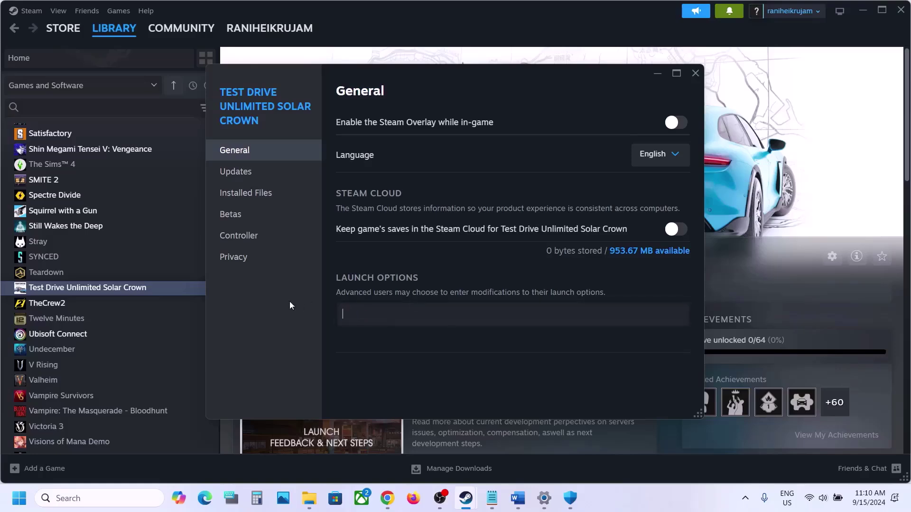
pyautogui.click(438, 358)
pyautogui.click(695, 73)
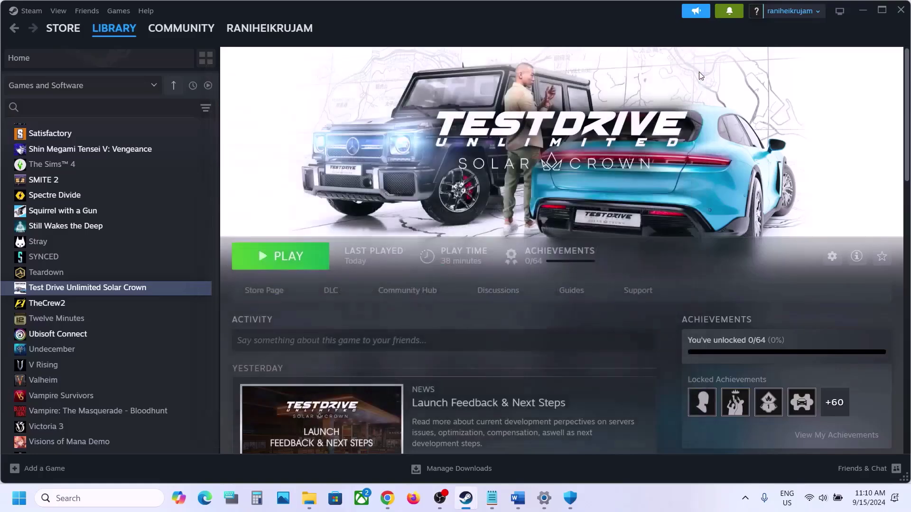
# Step: Reopen the properties of Test Drive Unlimited Solar Crown and set its controller override to Disable Steam Input
pyautogui.rightClick(97, 291)
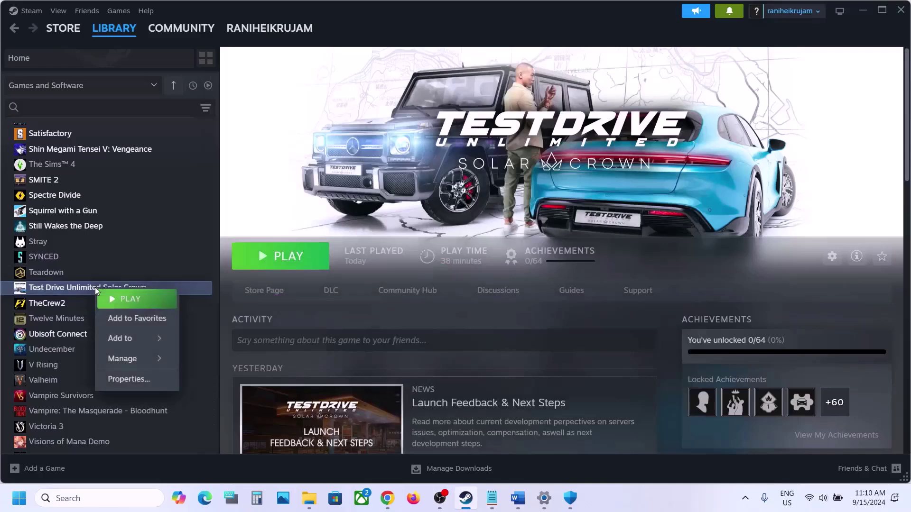
pyautogui.click(128, 378)
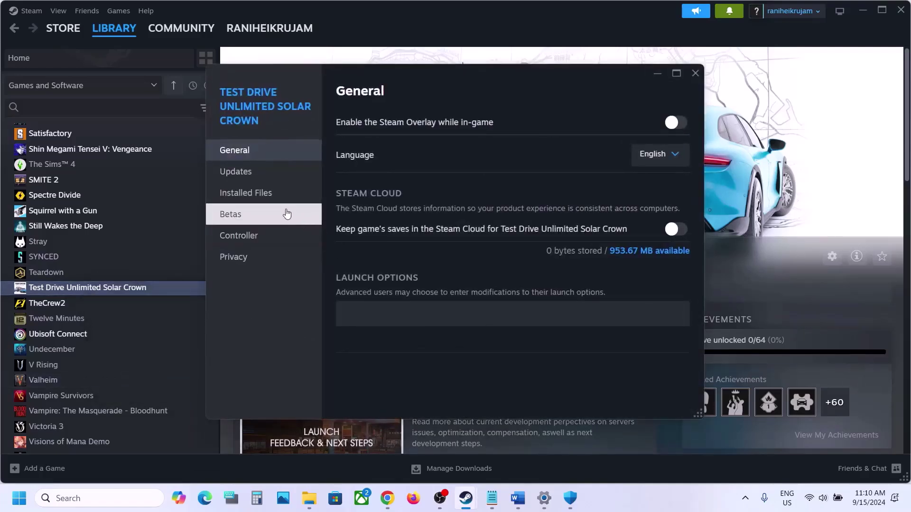
pyautogui.click(254, 239)
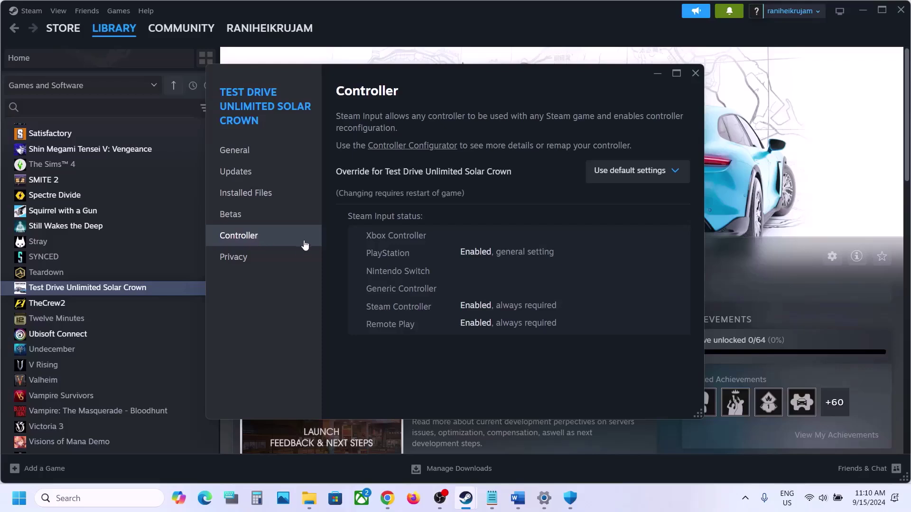
pyautogui.click(638, 177)
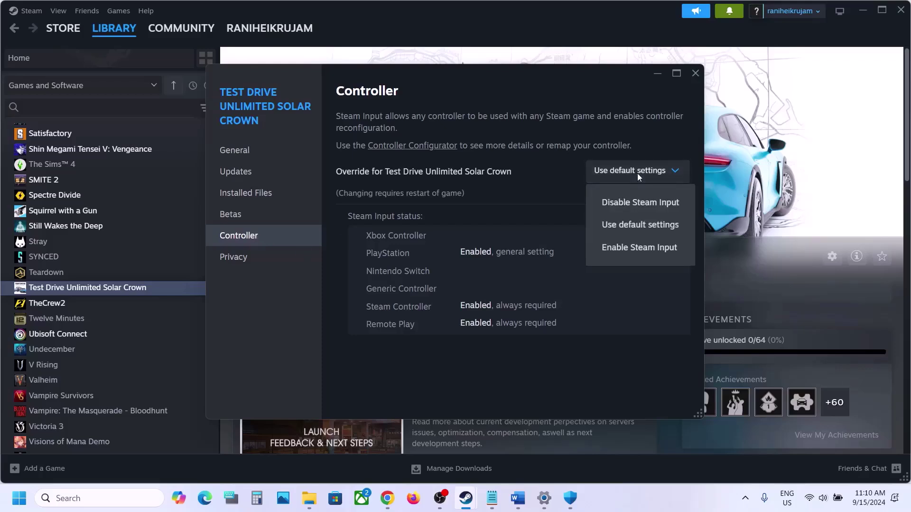
pyautogui.click(634, 203)
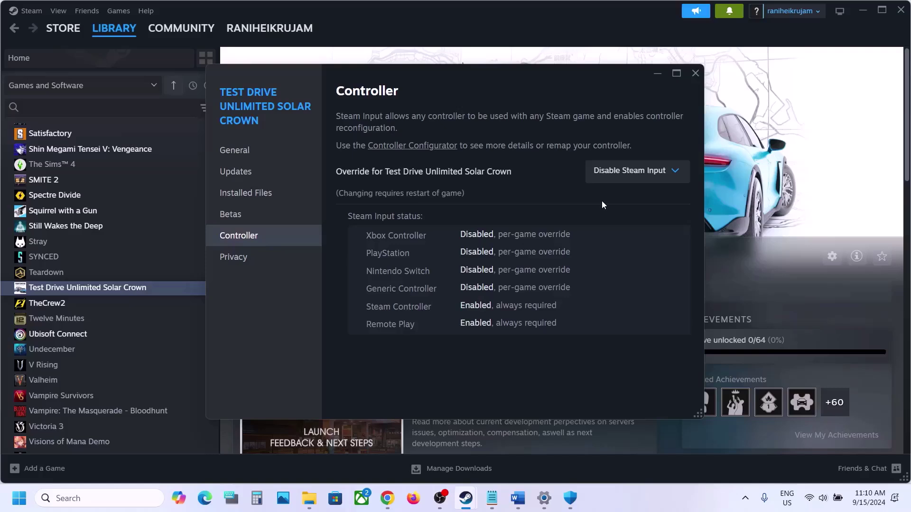
# Step: Switch the game's controller override to Enable Steam Input, and back to Disable Steam Input
pyautogui.click(622, 175)
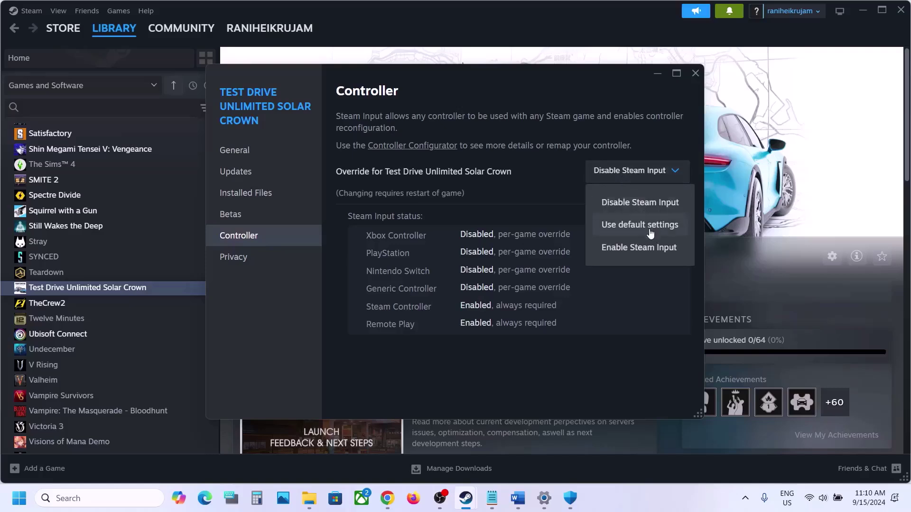
pyautogui.click(631, 253)
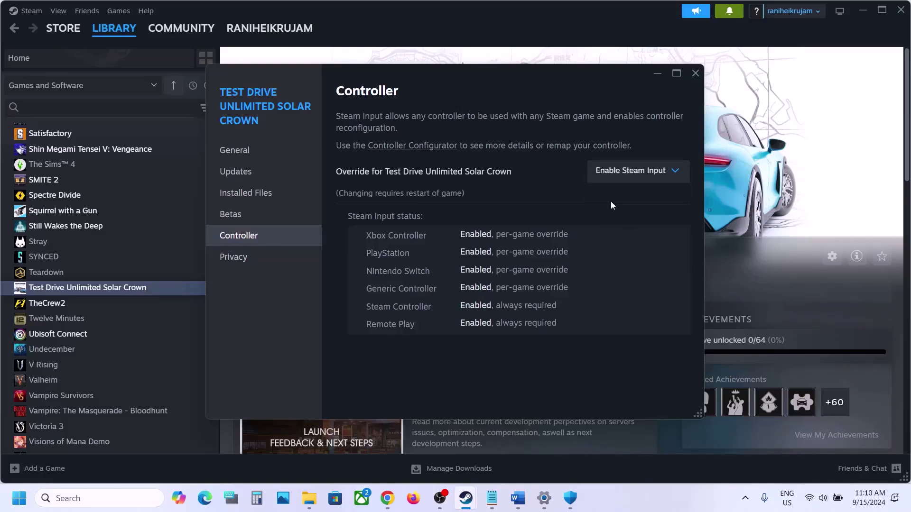
pyautogui.click(635, 172)
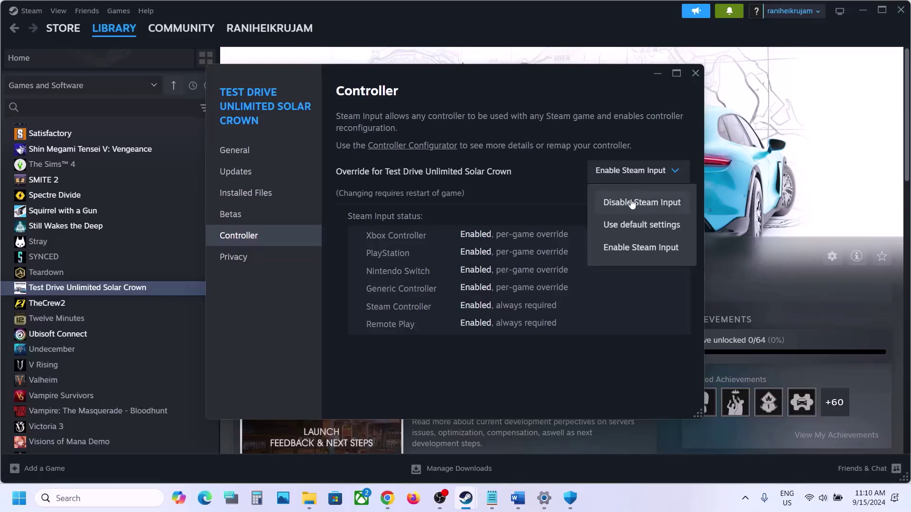
pyautogui.click(631, 204)
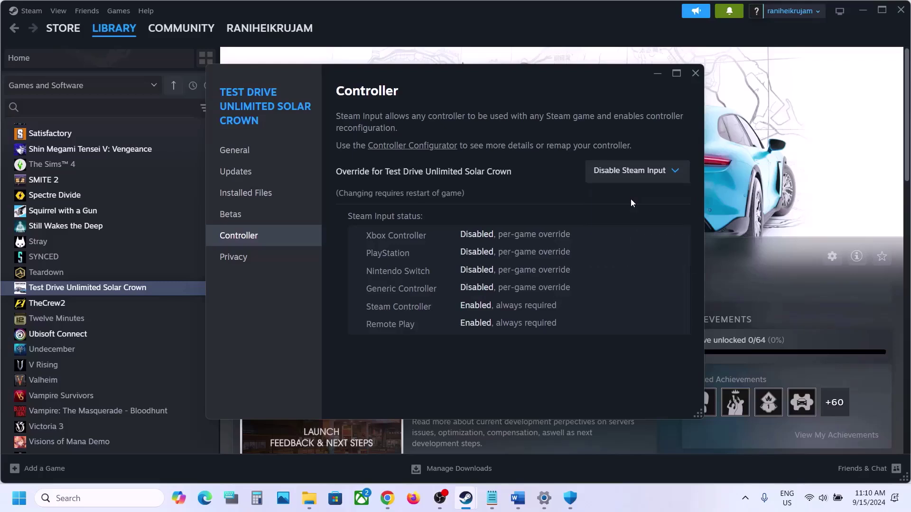
# Step: Return the game's controller override to Use default settings and close the properties
pyautogui.click(630, 173)
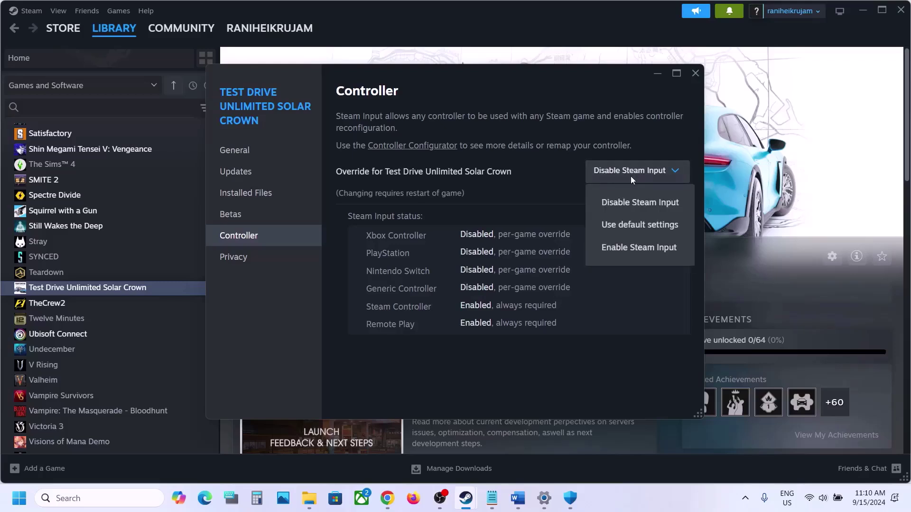
pyautogui.click(644, 225)
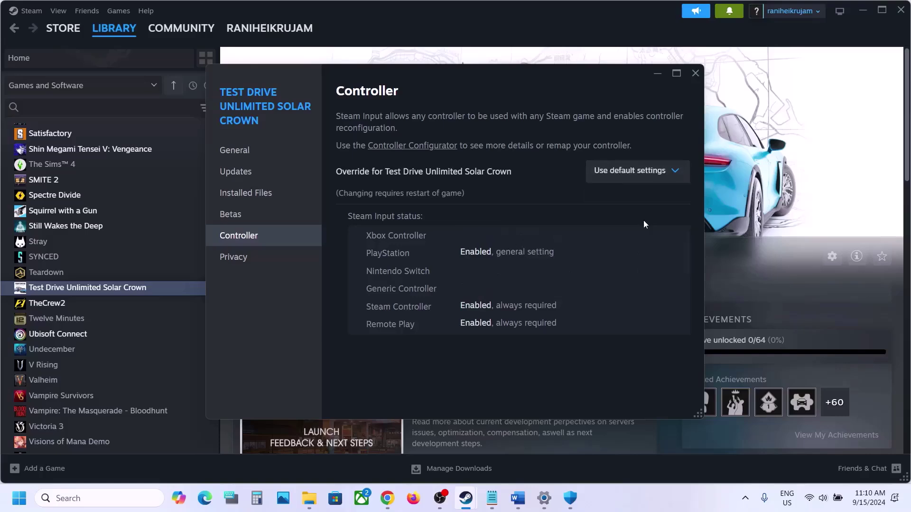
pyautogui.click(693, 75)
# Step: Switch to the Word notes, go to Step 10 and highlight "Verify game files"
pyautogui.click(517, 499)
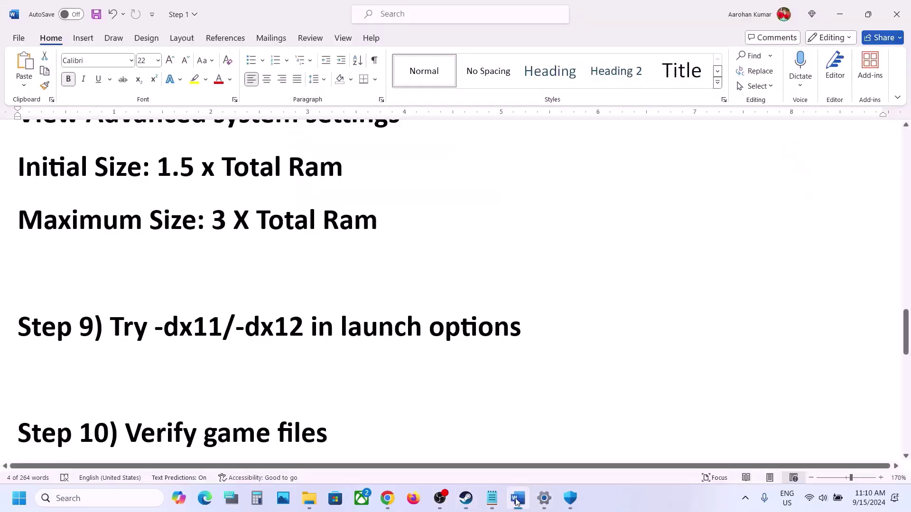
pyautogui.scroll(-1, 415, 334)
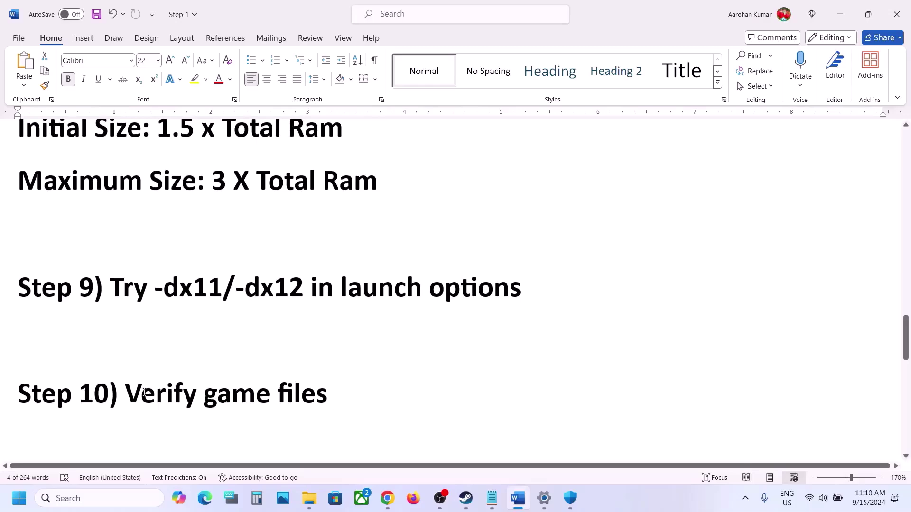
pyautogui.moveTo(144, 393); pyautogui.dragTo(352, 393)
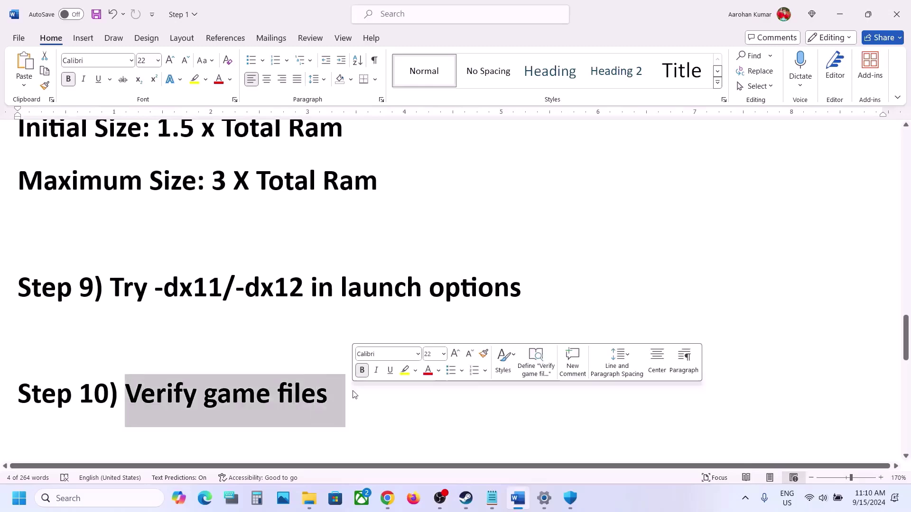
# Step: Switch to Steam, verify the integrity of Test Drive Unlimited Solar Crown's installed files, and leave its properties
pyautogui.click(466, 498)
pyautogui.rightClick(101, 287)
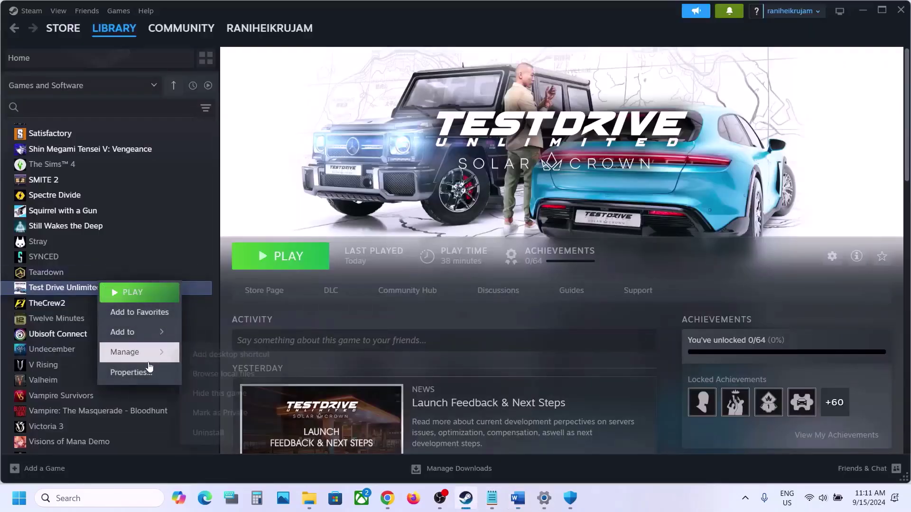
pyautogui.click(142, 371)
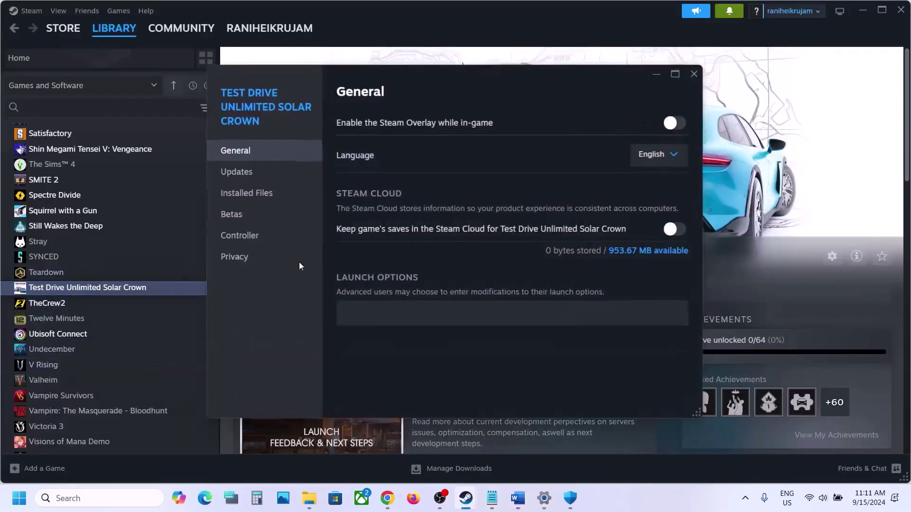
pyautogui.click(275, 193)
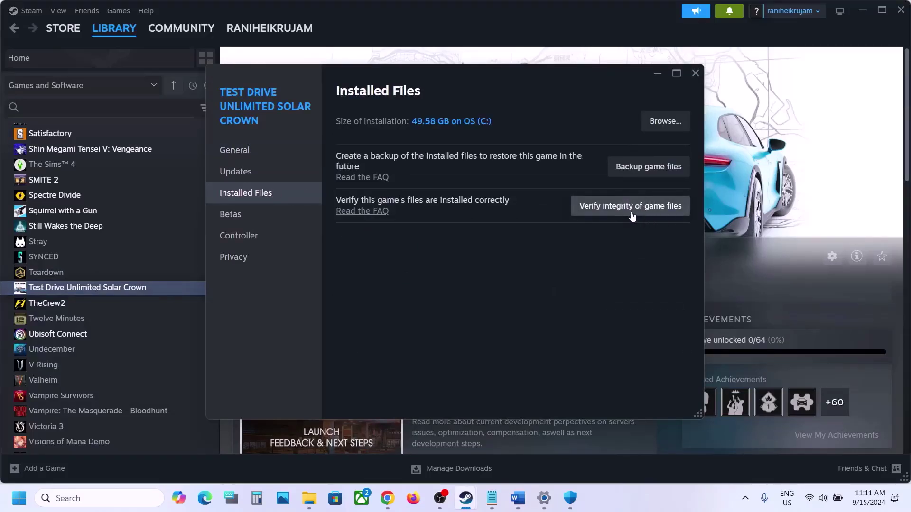
pyautogui.click(657, 208)
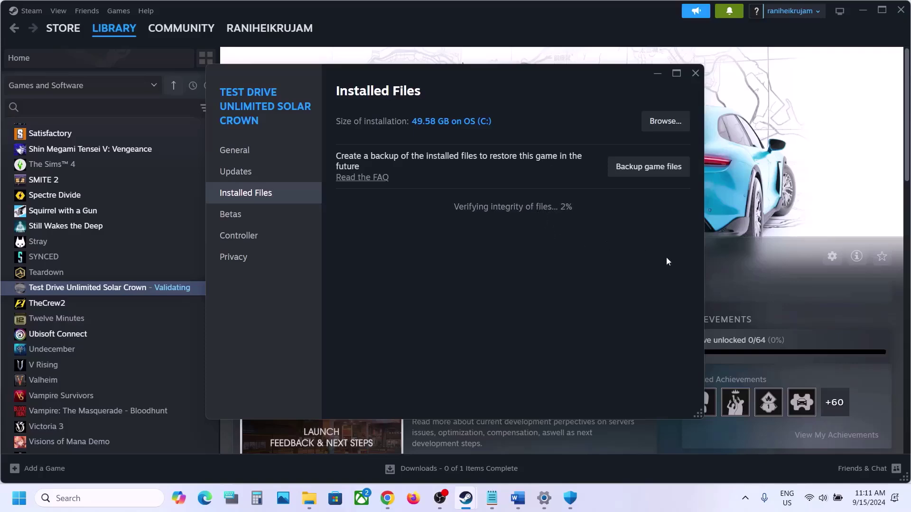
pyautogui.click(729, 267)
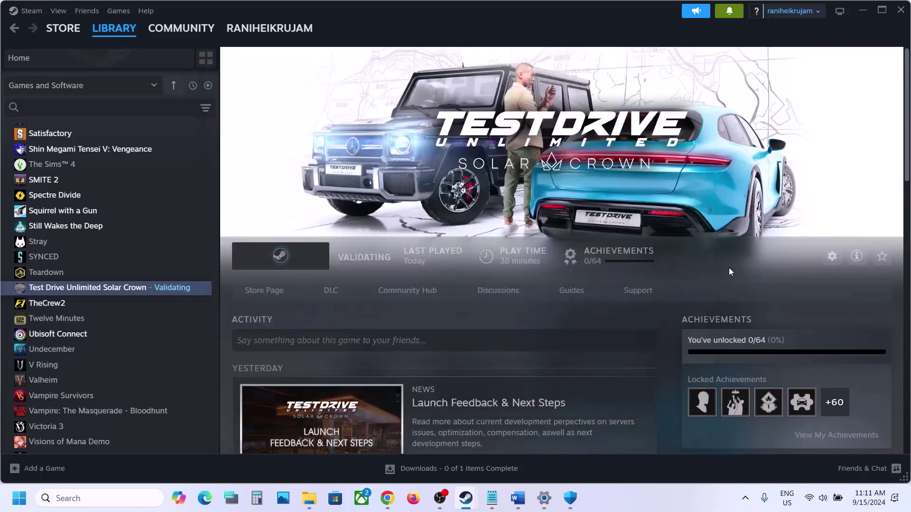
# Step: Switch to the Word notes and review Step 11, highlighting the clean graphics driver installation text and the NVIDIA driver link
pyautogui.click(517, 498)
pyautogui.scroll(-5, 375, 362)
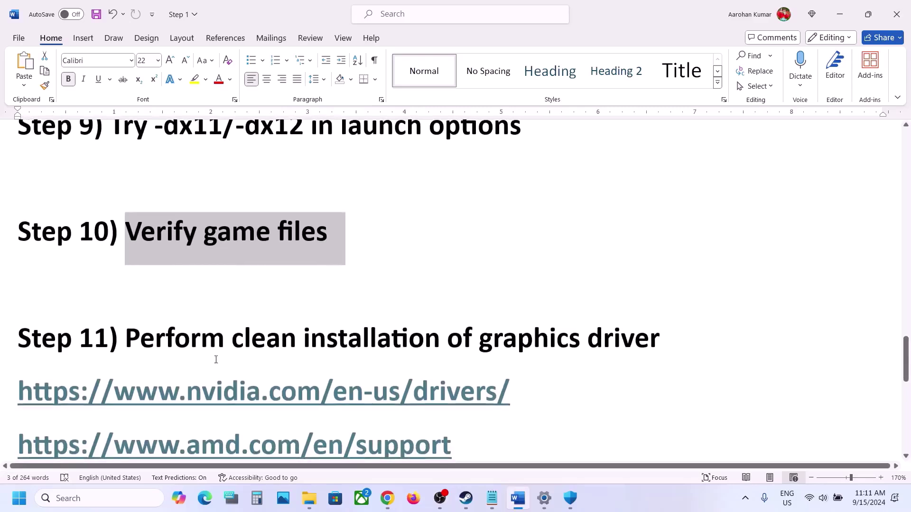
pyautogui.moveTo(176, 344); pyautogui.dragTo(628, 366)
pyautogui.scroll(-3, 628, 367)
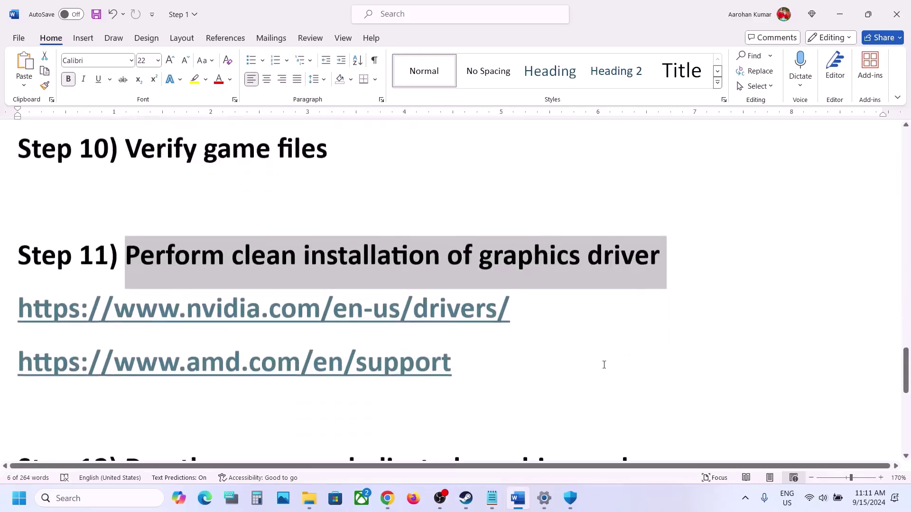
pyautogui.moveTo(173, 298); pyautogui.dragTo(241, 360)
pyautogui.hotkey('ctrl', 'z')
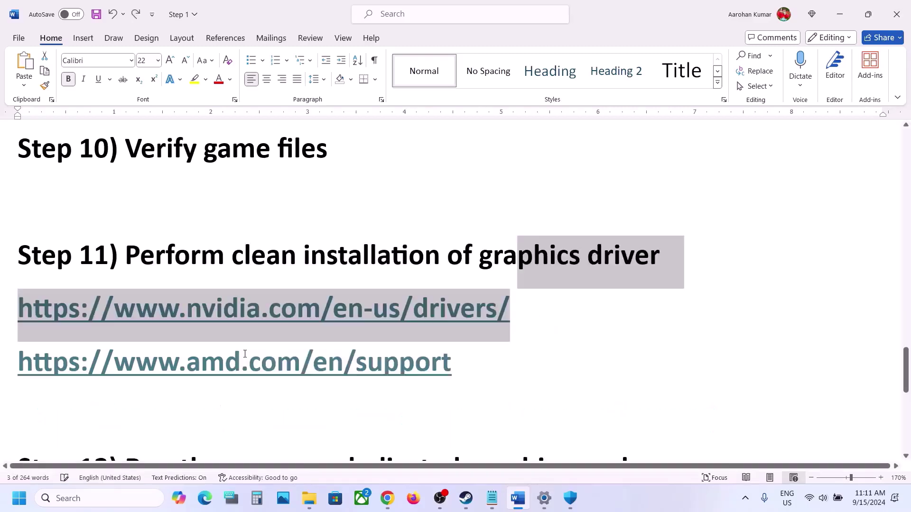
pyautogui.click(623, 454)
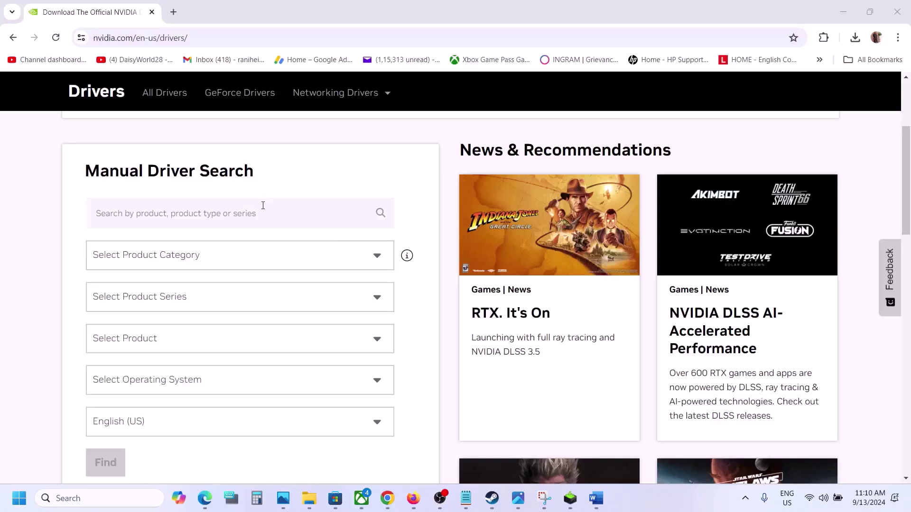
# Step: In NVIDIA's Manual Driver Search, set the product category to GeForce and the series to GeForce RTX 30 Series (Notebooks)
pyautogui.click(191, 258)
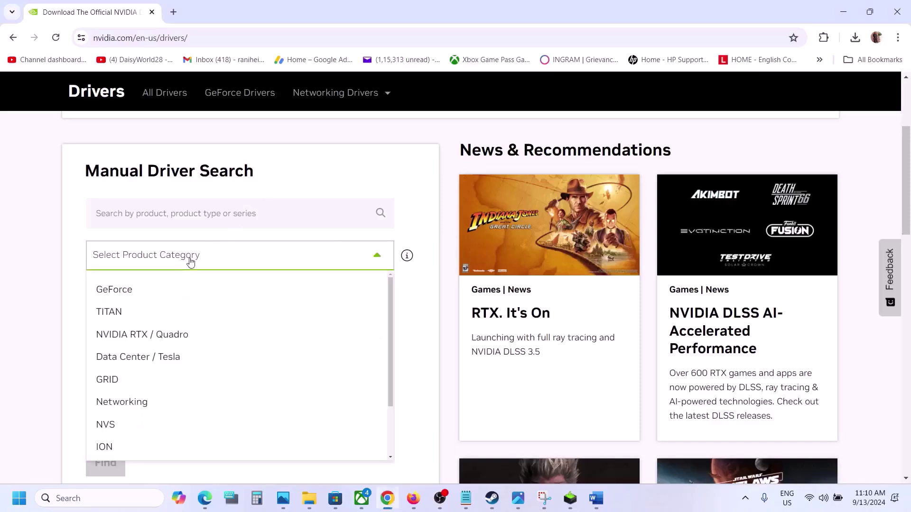
pyautogui.click(142, 295)
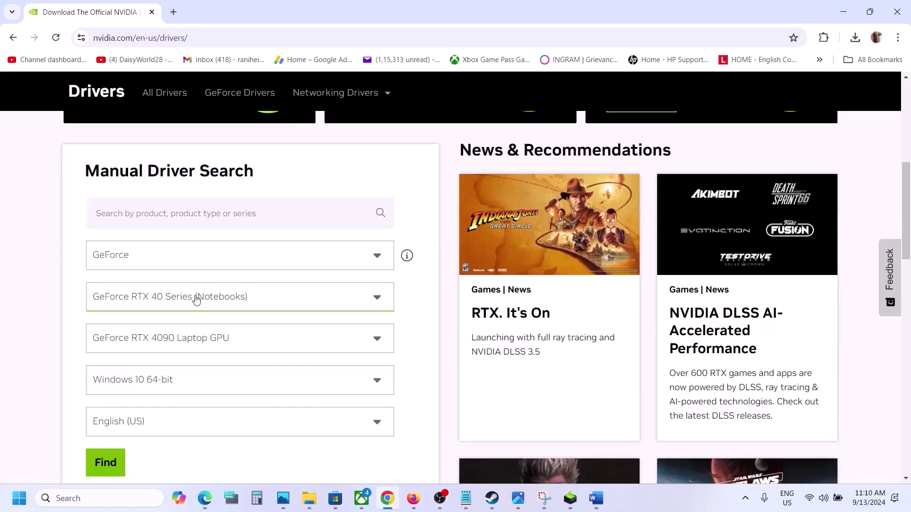
pyautogui.click(196, 300)
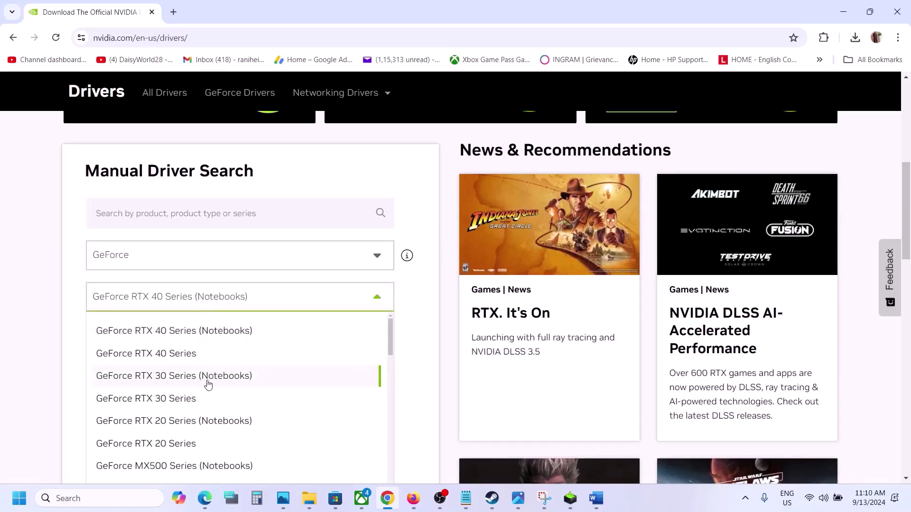
pyautogui.click(208, 384)
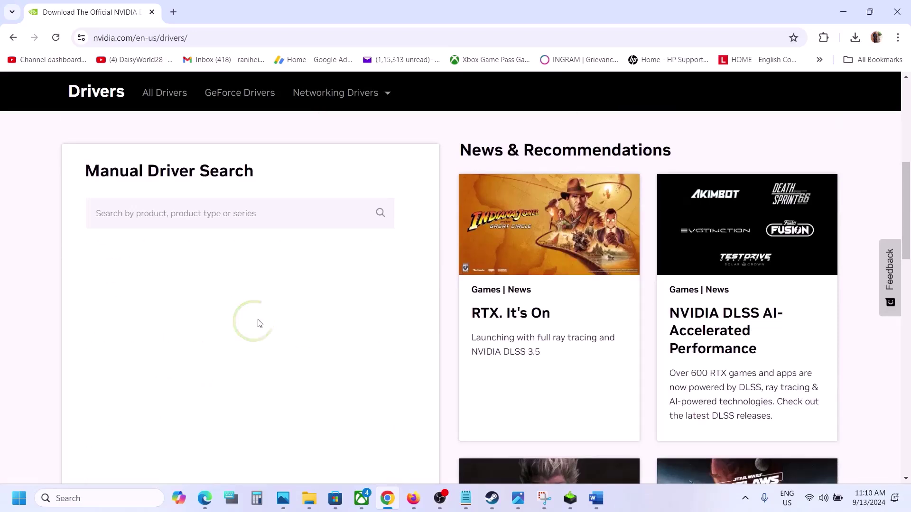
# Step: Select GeForce RTX 3050 Laptop GPU as the product and Windows 11 as the operating system
pyautogui.click(218, 340)
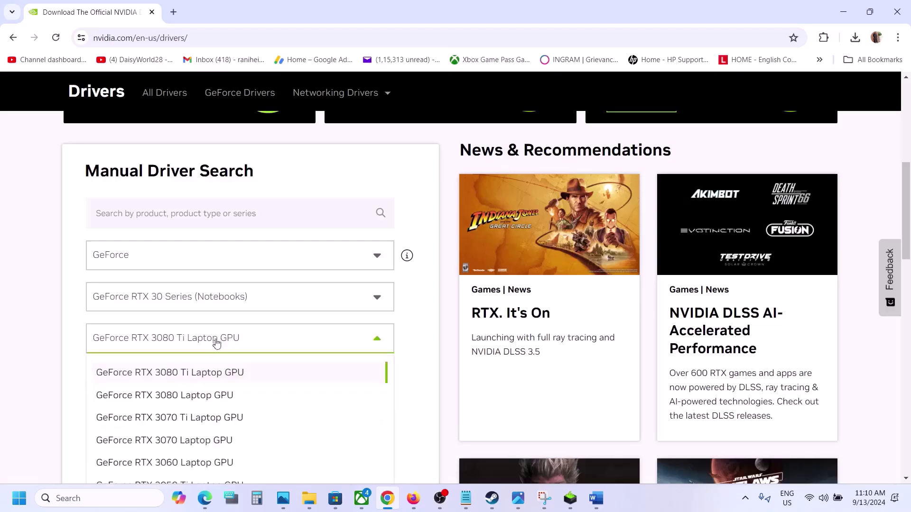
pyautogui.scroll(-3, 226, 417)
pyautogui.click(205, 370)
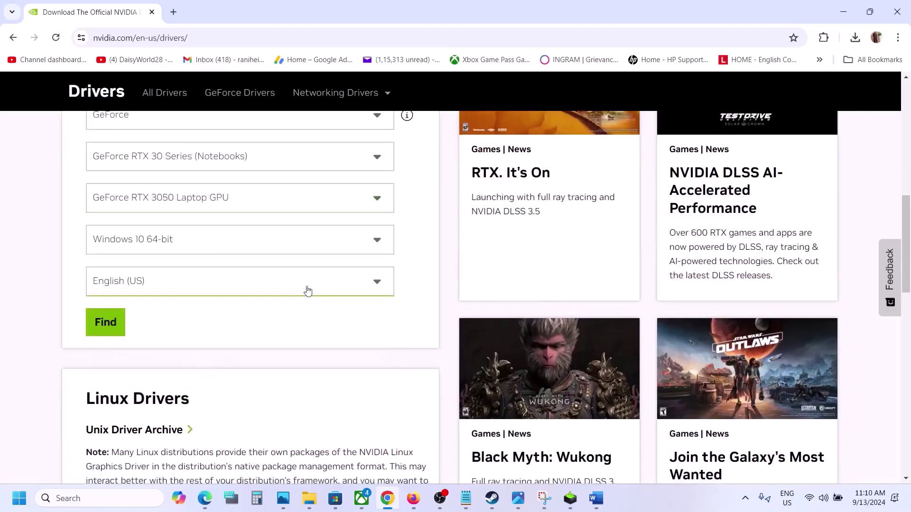
pyautogui.click(238, 242)
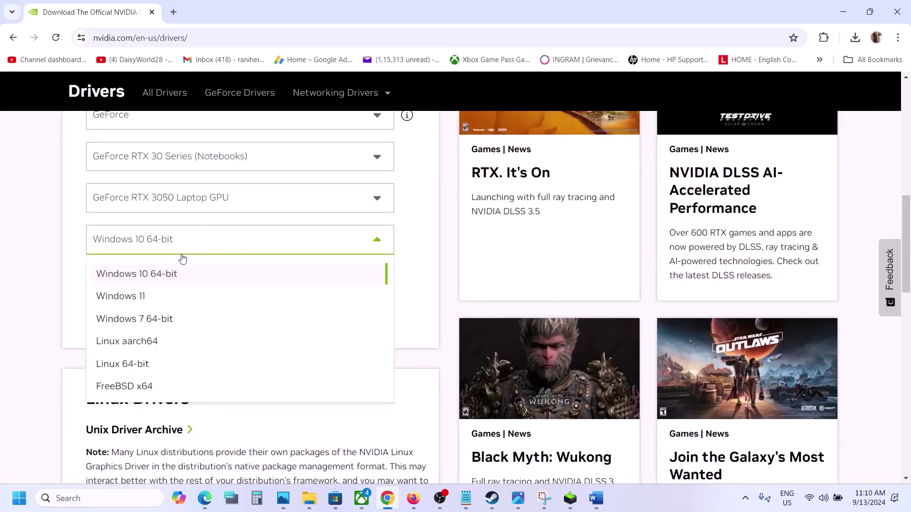
pyautogui.click(144, 298)
# Step: Find the matching NVIDIA drivers and bring the GeForce Game Ready Driver result into view
pyautogui.scroll(3, 147, 301)
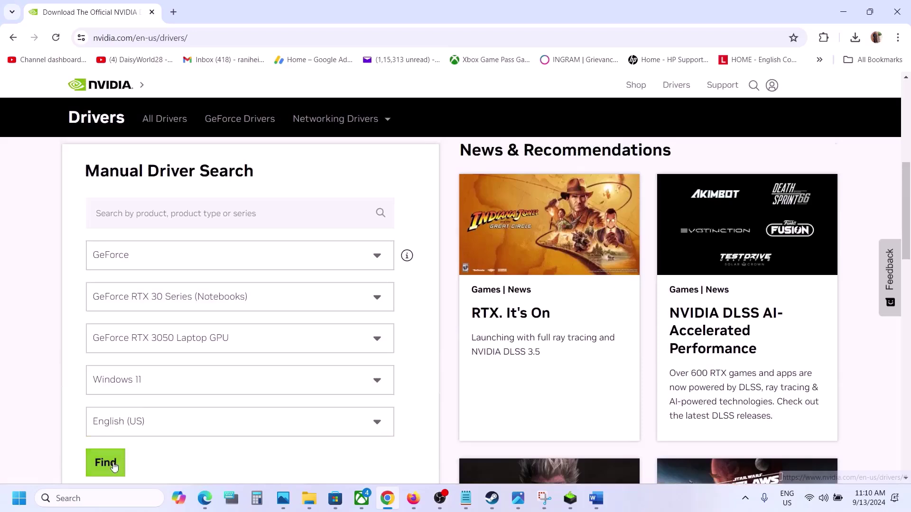
pyautogui.click(115, 463)
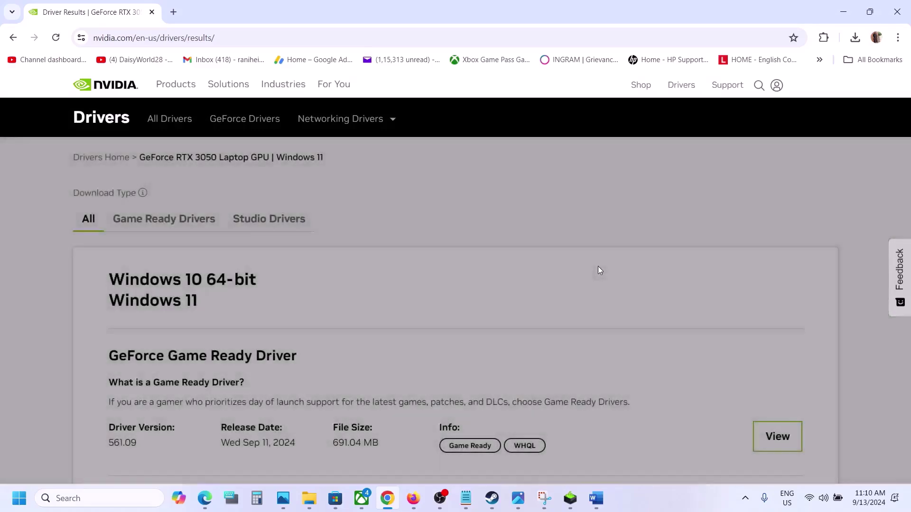
pyautogui.scroll(-2, 500, 295)
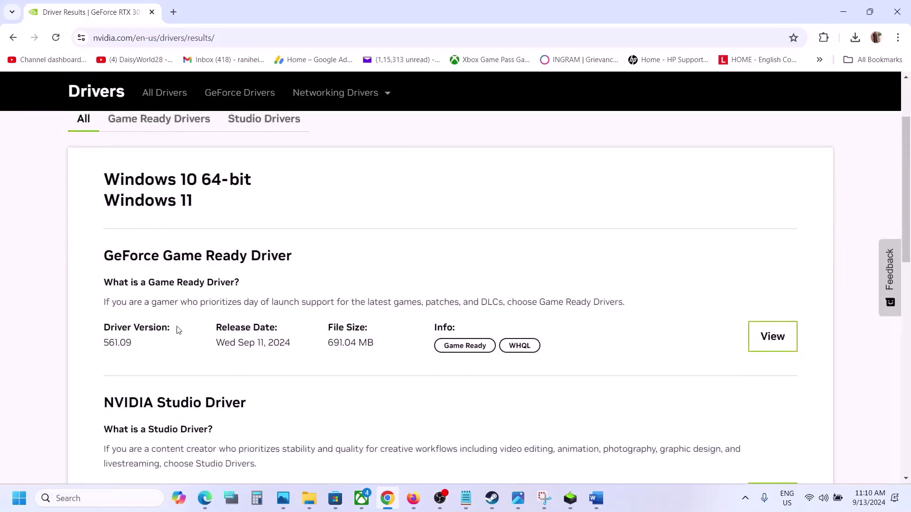